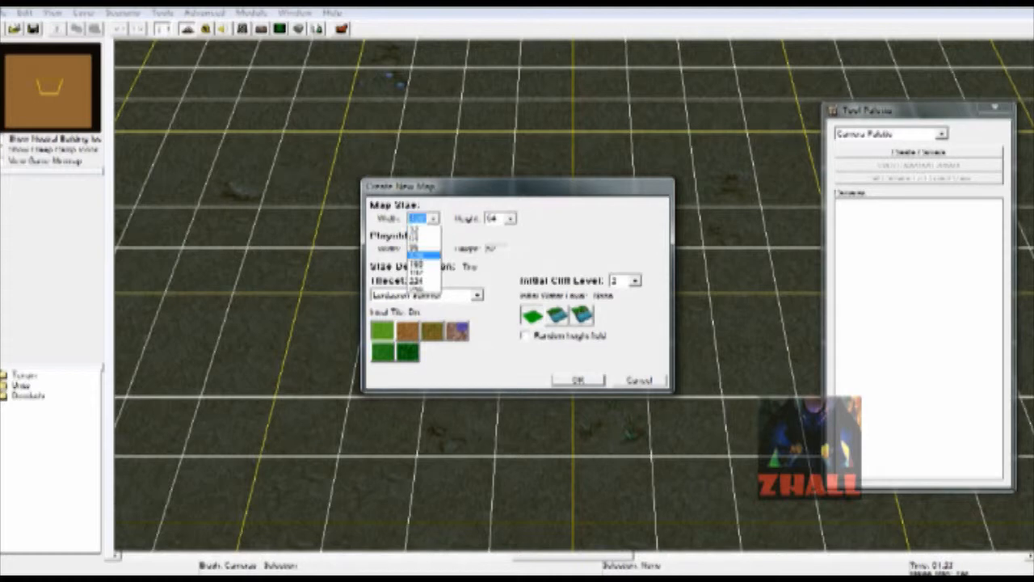
Create a new 128 by 128 map with Dark Grass as the initial tile.
{"action": "left_click", "coordinate": [501, 218]}
{"action": "left_click", "coordinate": [499, 264]}
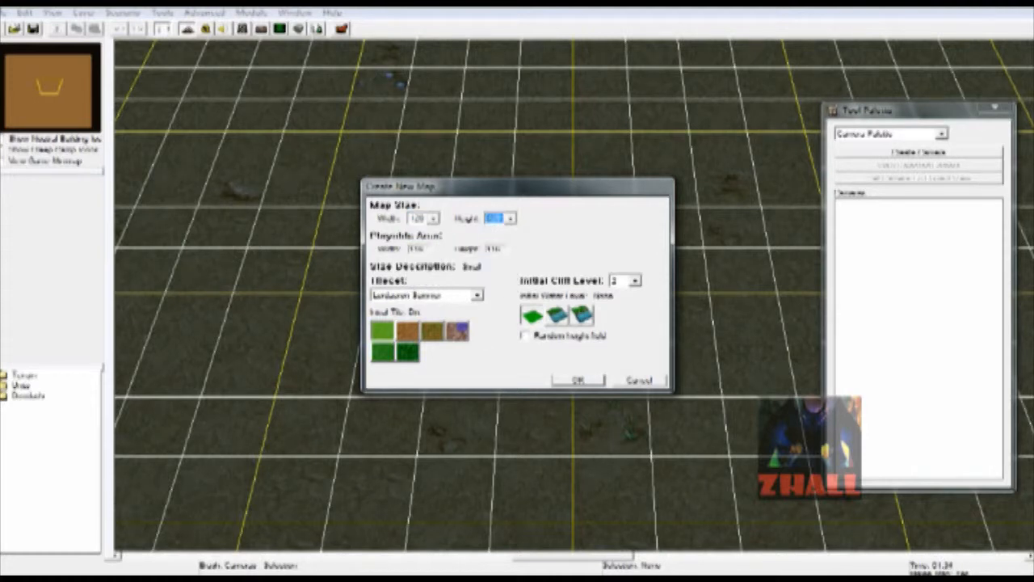
{"action": "left_click", "coordinate": [408, 350]}
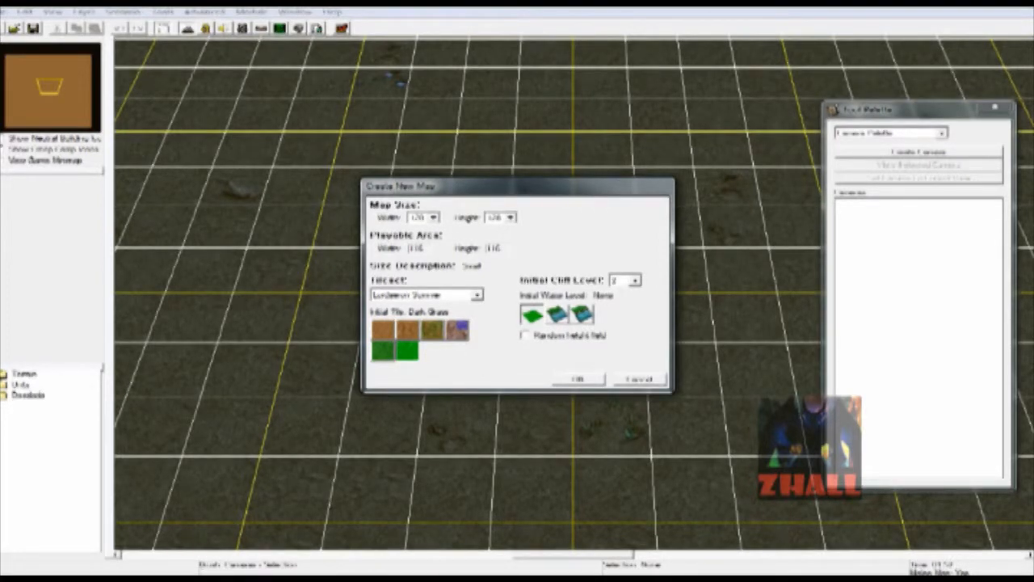
{"action": "left_click", "coordinate": [578, 379]}
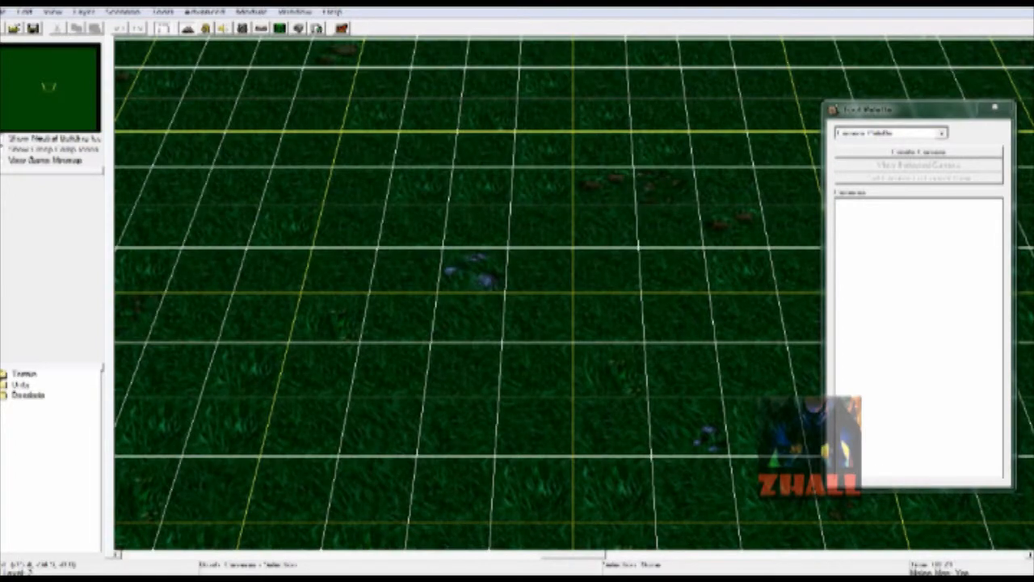
{"action": "scroll", "coordinate": [574, 293], "scroll_direction": "down", "scroll_amount": 5}
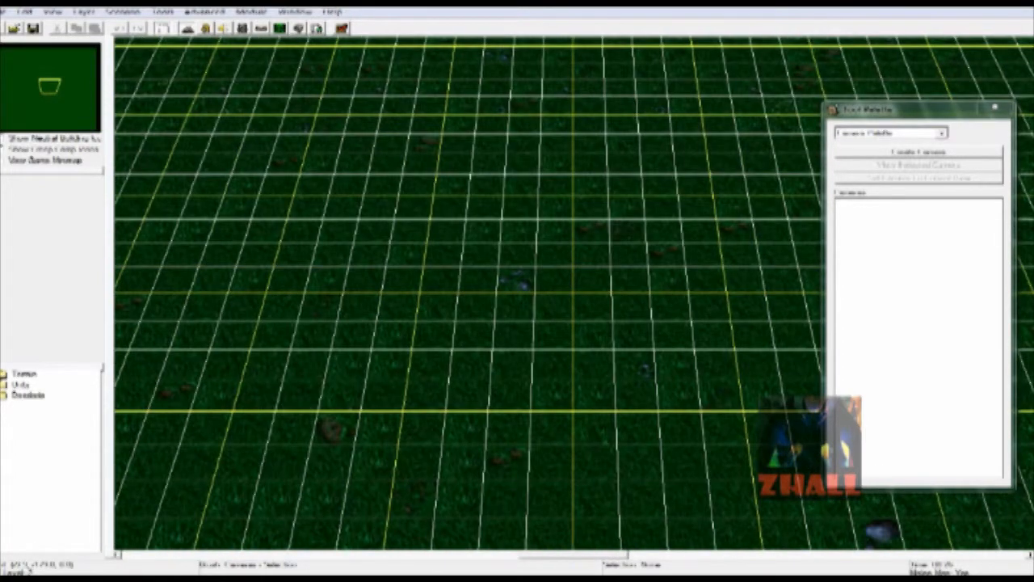
{"action": "scroll", "coordinate": [574, 292], "scroll_direction": "down", "scroll_amount": 1}
{"action": "scroll", "coordinate": [573, 292], "scroll_direction": "up", "scroll_amount": 1}
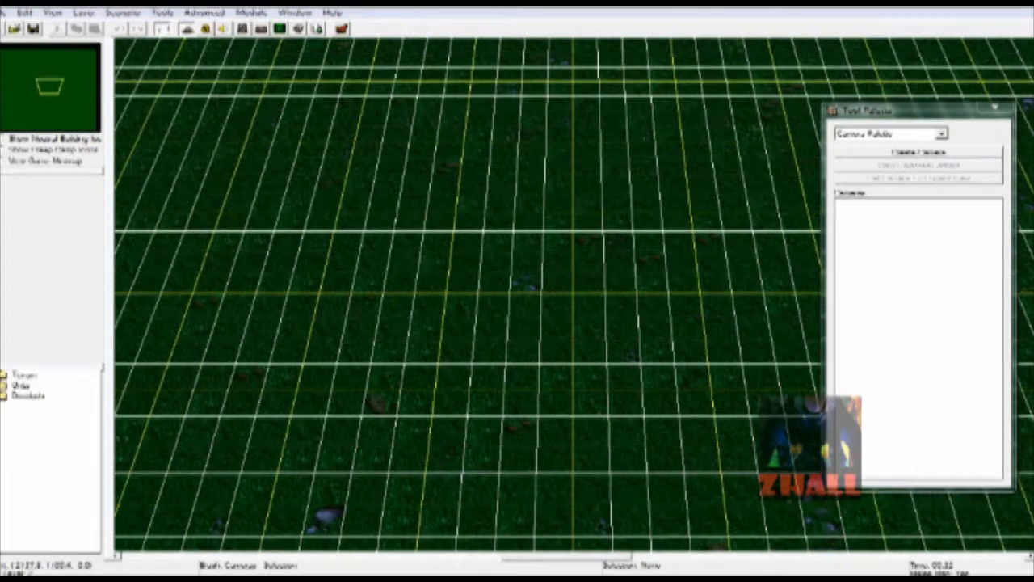
{"action": "left_click", "coordinate": [78, 94]}
{"action": "left_click_drag", "start_coordinate": [79, 95], "coordinate": [59, 82]}
{"action": "left_click", "coordinate": [3, 13]}
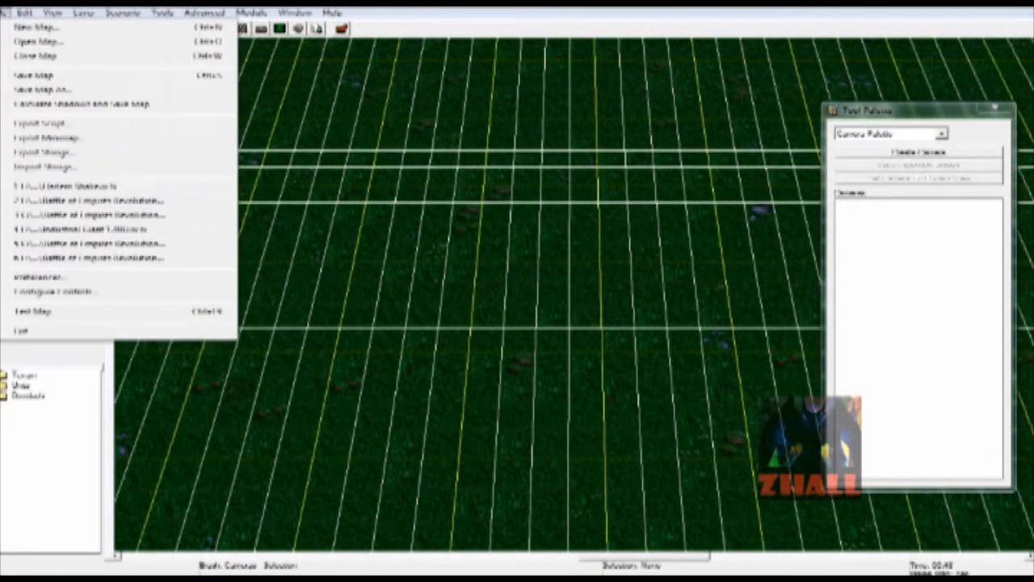
{"action": "key", "text": "Escape"}
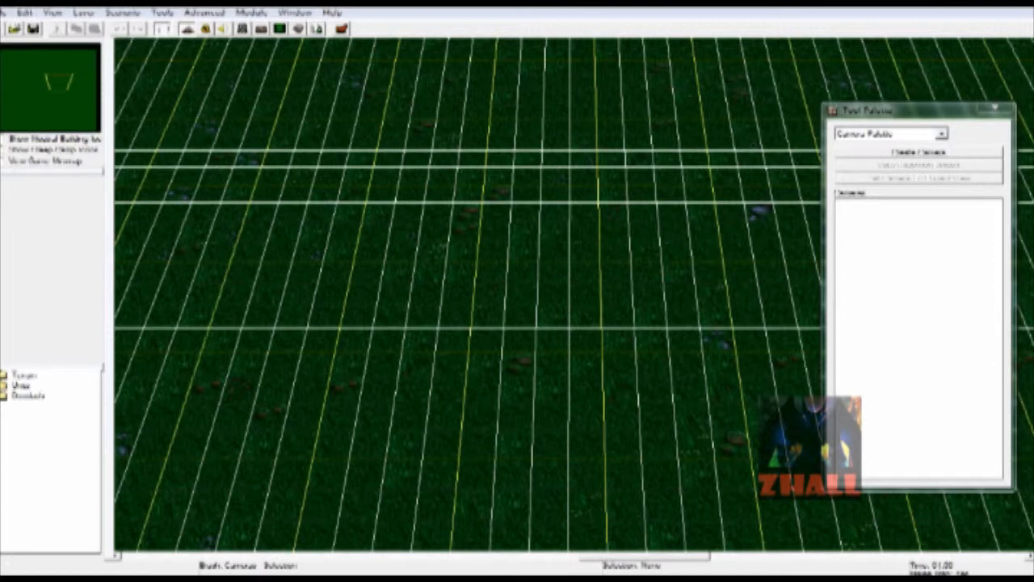
{"action": "left_click", "coordinate": [4, 13]}
{"action": "left_click", "coordinate": [3, 13]}
{"action": "left_click", "coordinate": [3, 13]}
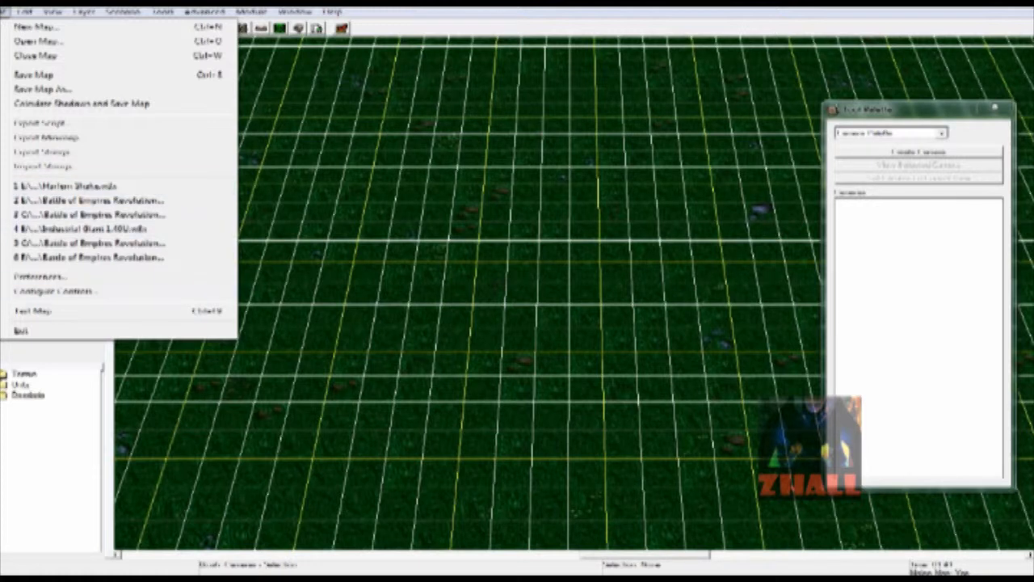
{"action": "left_click", "coordinate": [4, 12]}
{"action": "left_click", "coordinate": [95, 127]}
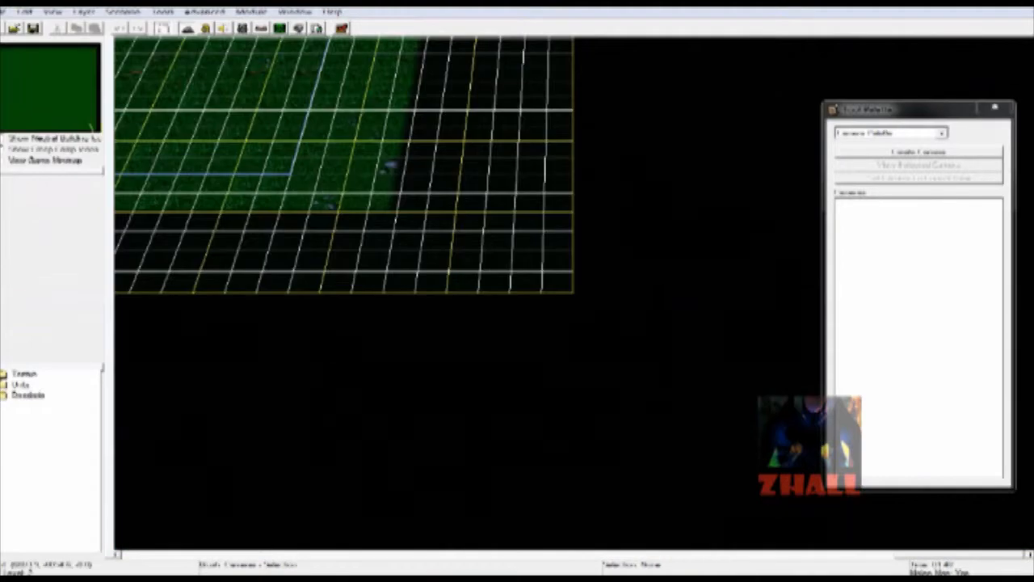
{"action": "left_click", "coordinate": [69, 98]}
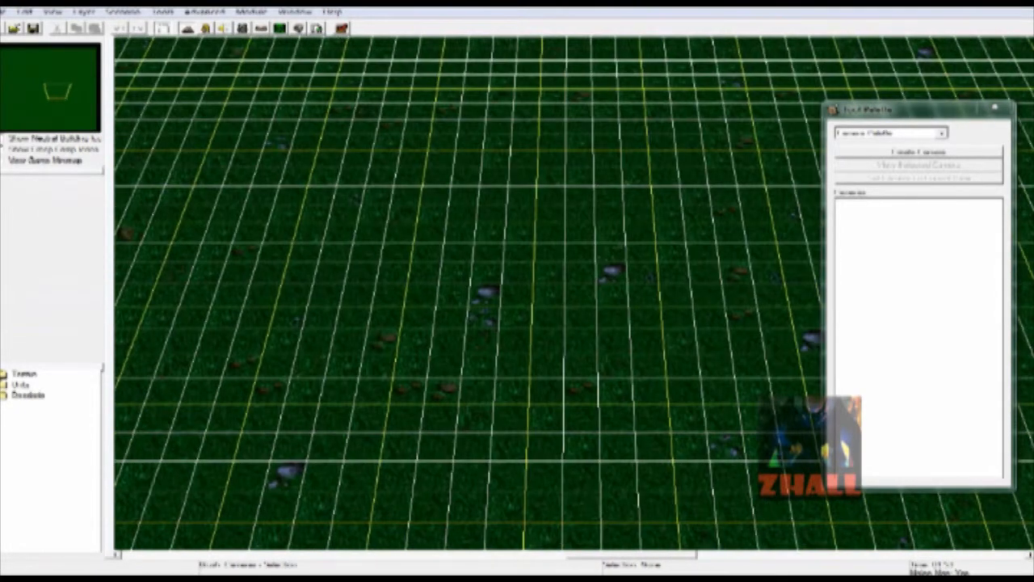
Turn off the grid overlay in the terrain view by setting the grid to None.
{"action": "left_click", "coordinate": [25, 12]}
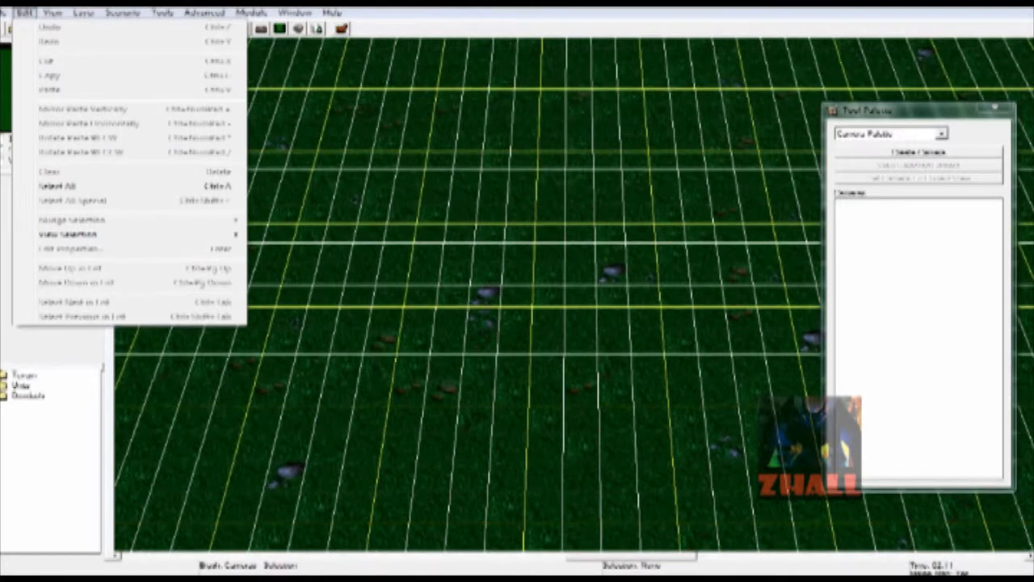
{"action": "mouse_move", "coordinate": [53, 13]}
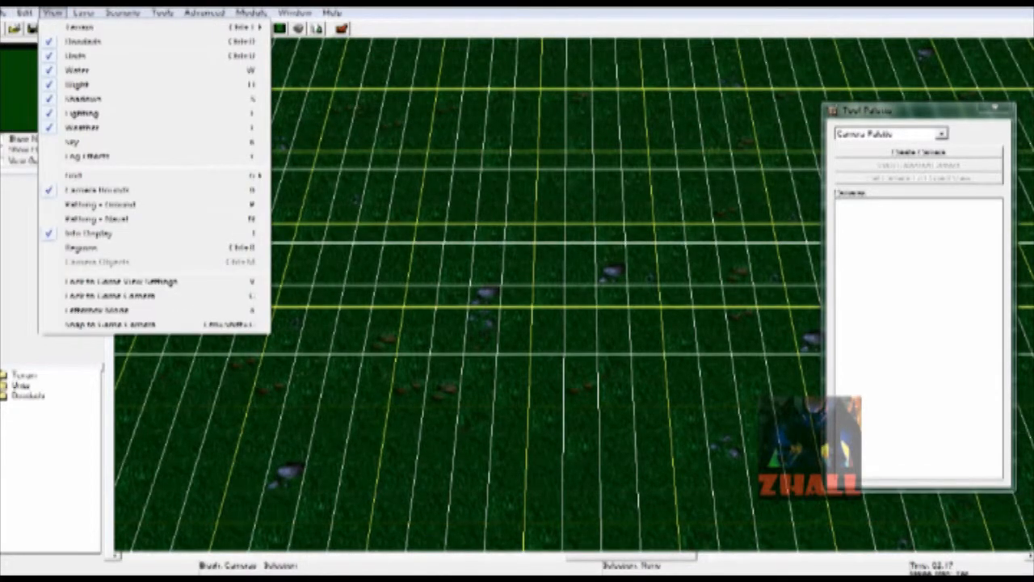
{"action": "mouse_move", "coordinate": [162, 176]}
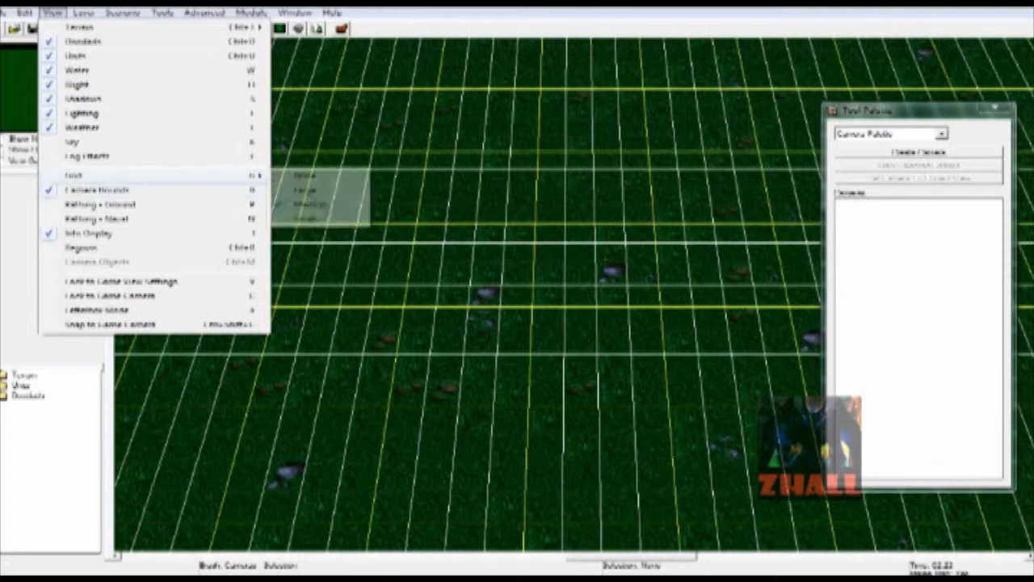
{"action": "left_click", "coordinate": [305, 175]}
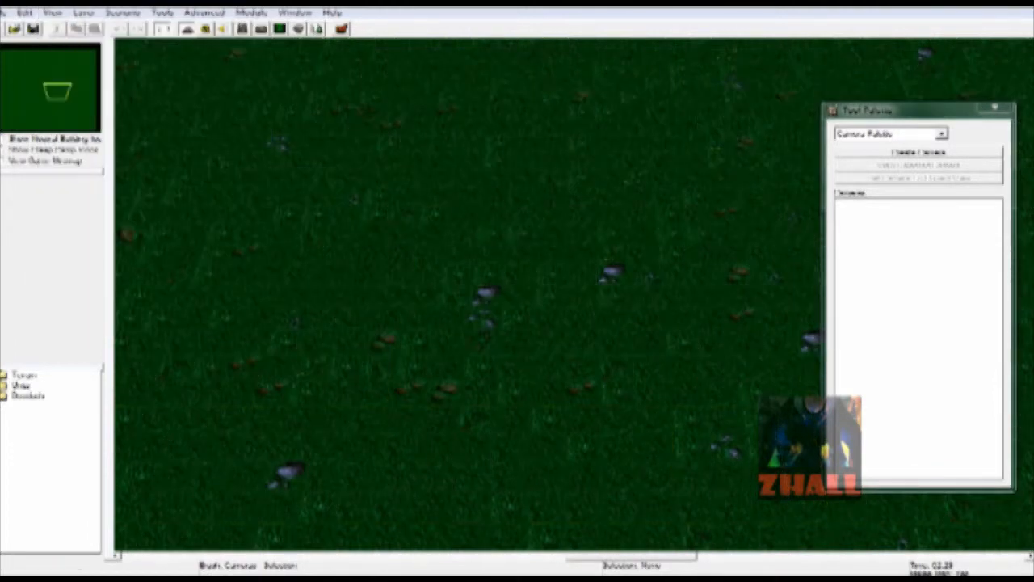
Switch the active editing layer from Cameras to Doodads.
{"action": "right_click_drag", "start_coordinate": [468, 295], "coordinate": [760, 251]}
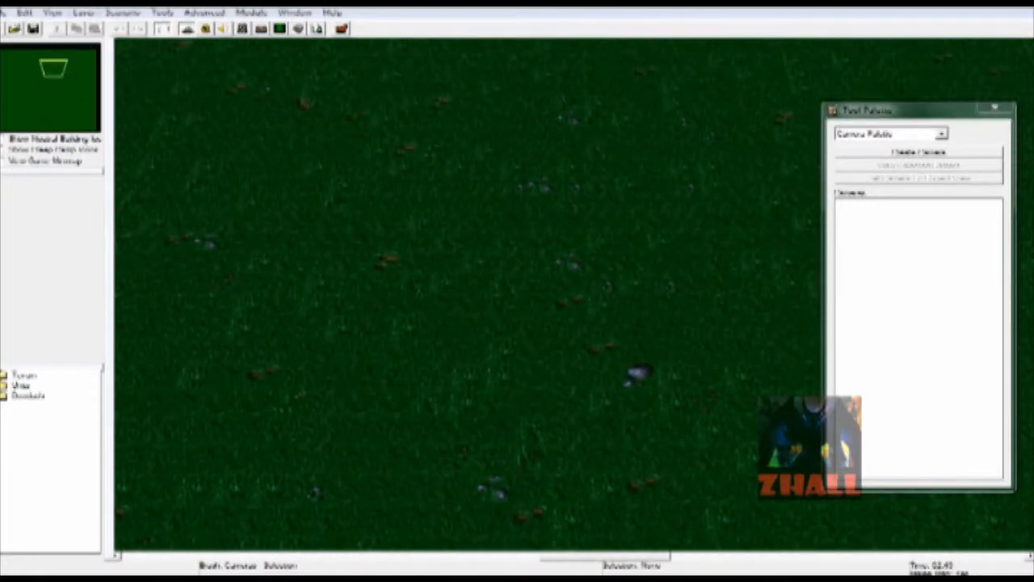
{"action": "left_click", "coordinate": [83, 13]}
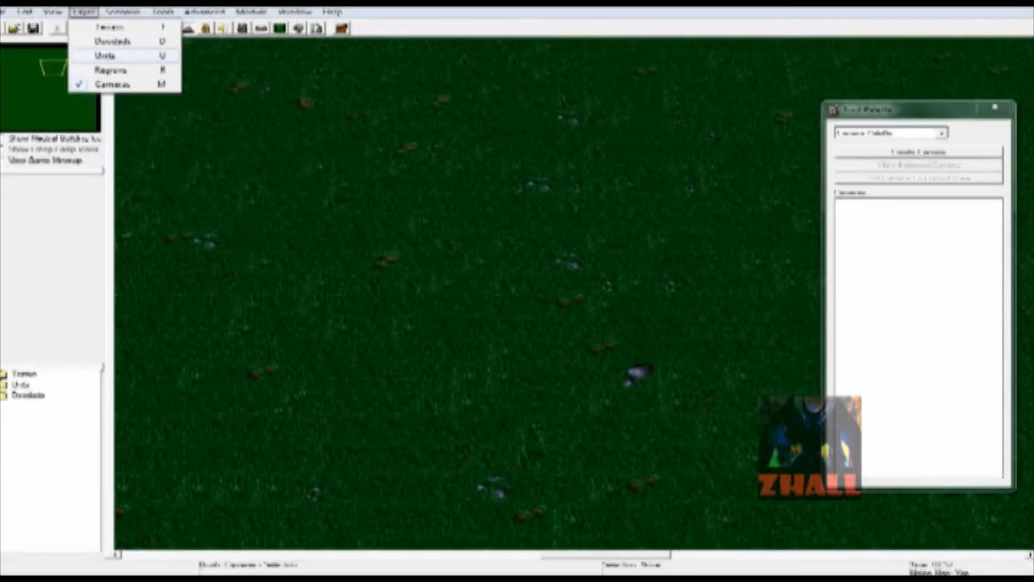
{"action": "left_click", "coordinate": [112, 41]}
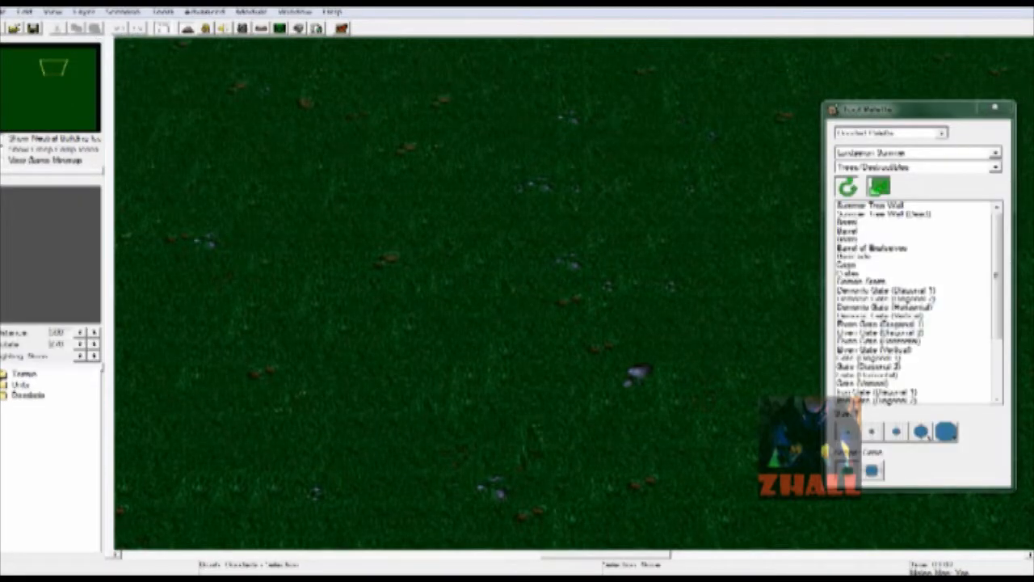
{"action": "left_click", "coordinate": [84, 13]}
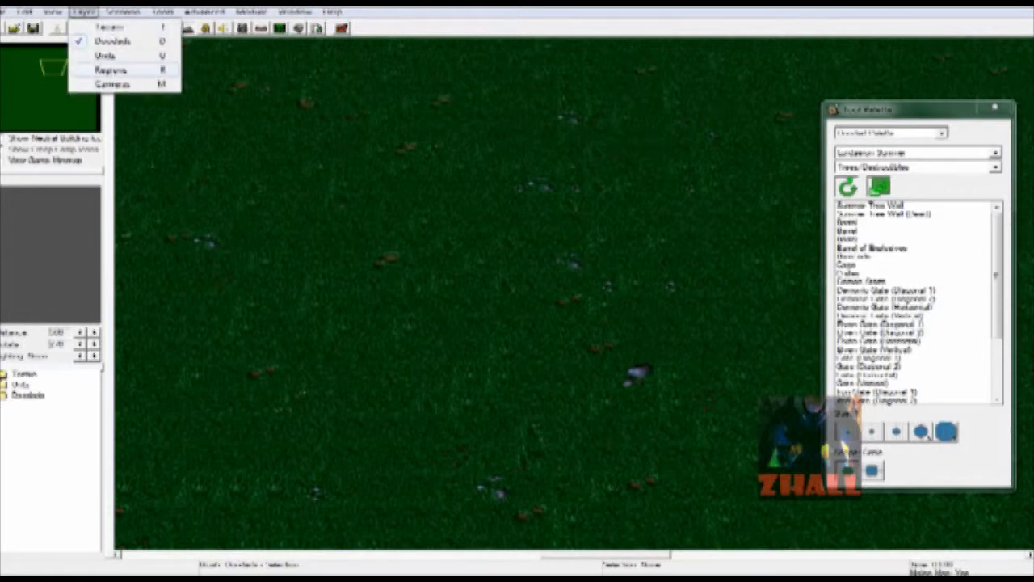
{"action": "key", "text": "Escape"}
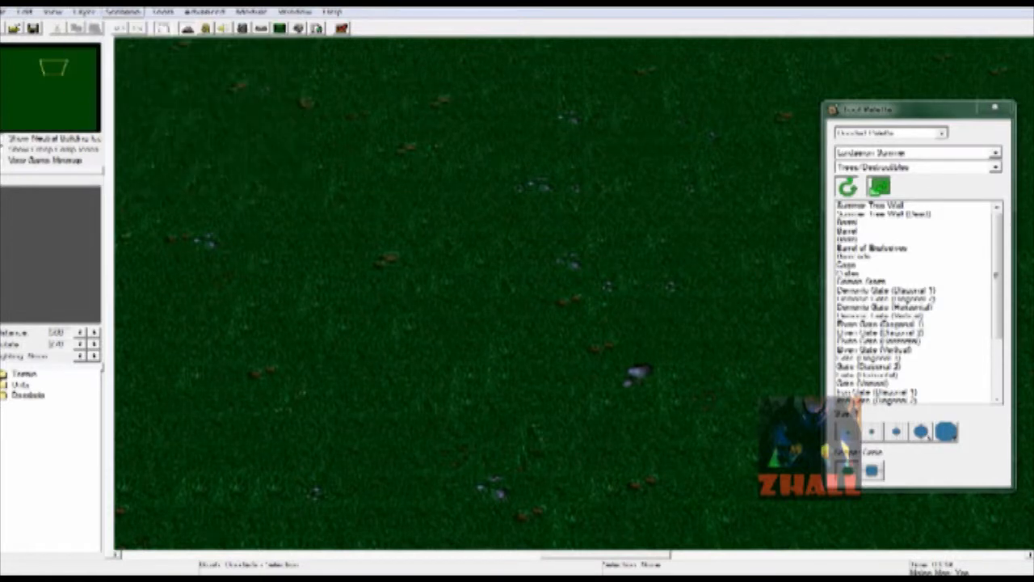
Look through the map's description, options, and size and camera bounds properties, and close the dialog.
{"action": "key", "text": "Down"}
{"action": "key", "text": "Return"}
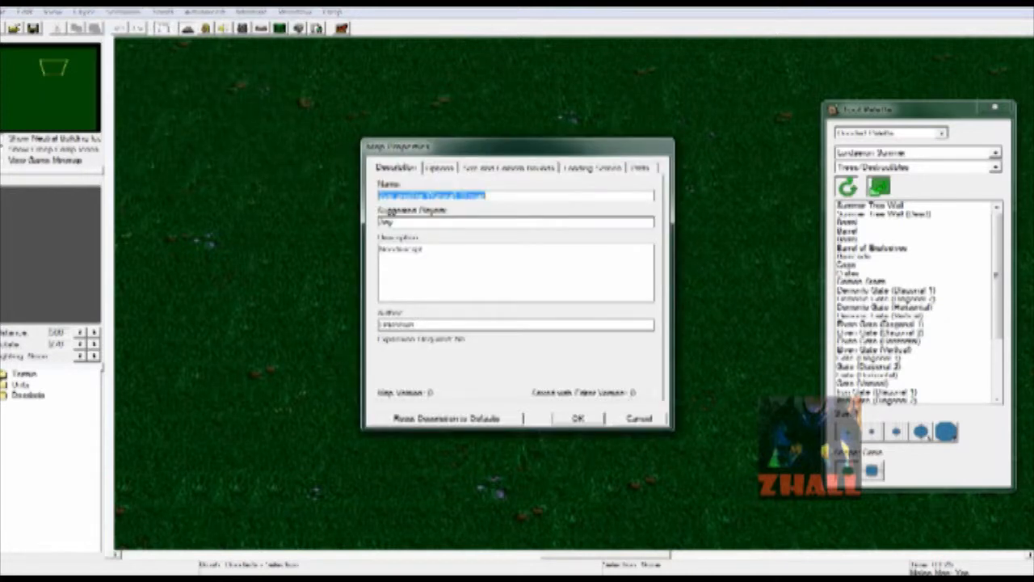
{"action": "key", "text": "ctrl+Tab"}
{"action": "key", "text": "ctrl+Tab"}
{"action": "key", "text": "Escape"}
{"action": "key", "text": "alt+s"}
{"action": "key", "text": "Down"}
{"action": "key", "text": "Down"}
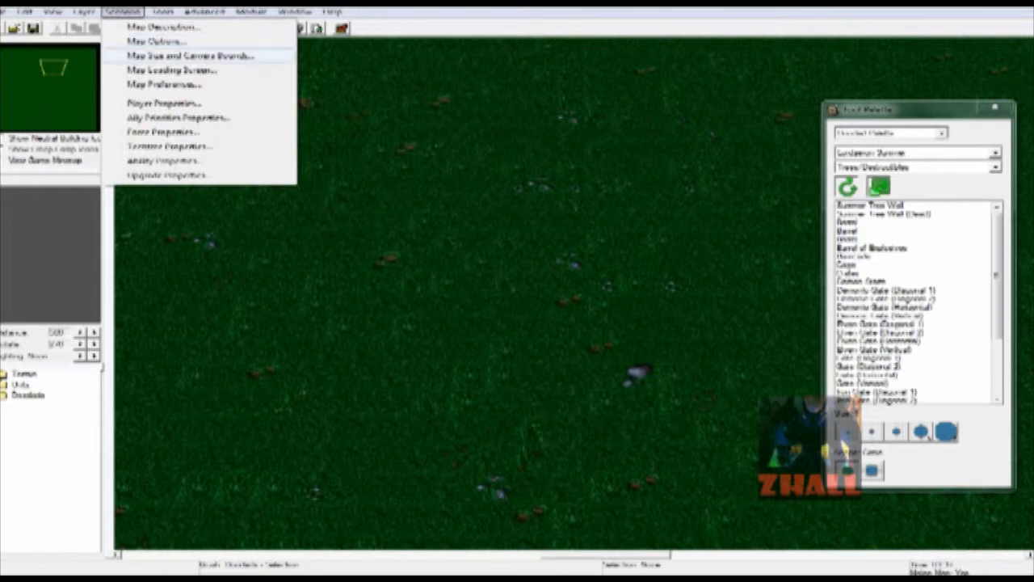
{"action": "key", "text": "Down"}
{"action": "key", "text": "Down"}
{"action": "key", "text": "Down"}
{"action": "key", "text": "Right"}
{"action": "key", "text": "Right"}
{"action": "key", "text": "Left"}
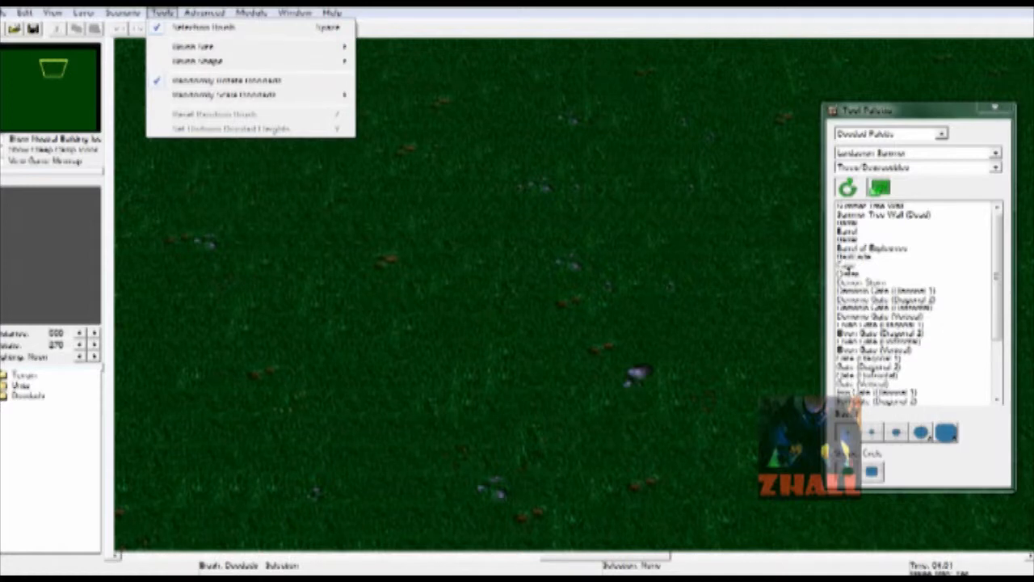
{"action": "key", "text": "Right"}
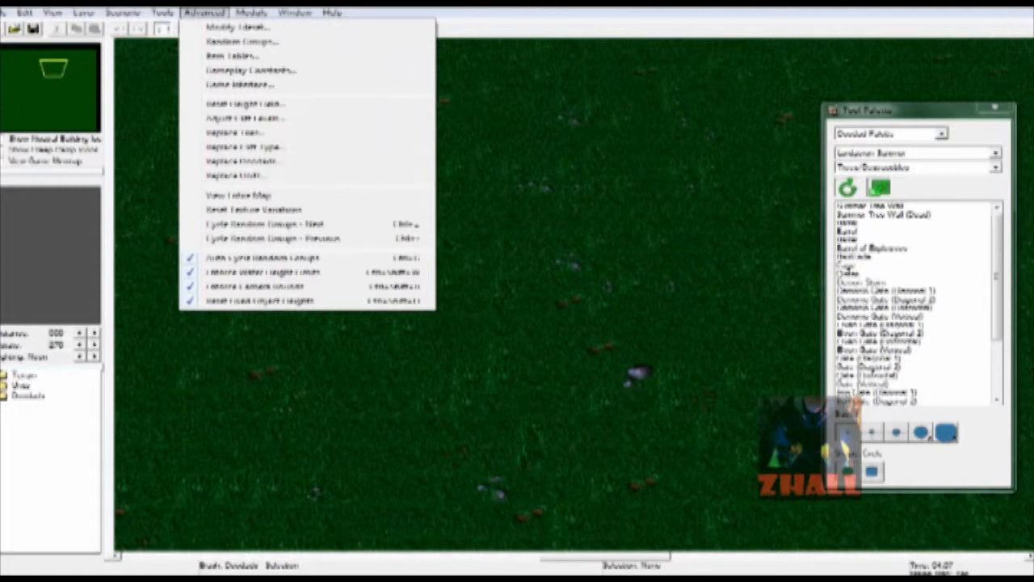
{"action": "key", "text": "Down"}
{"action": "key", "text": "Down"}
{"action": "key", "text": "Down"}
{"action": "key", "text": "Down"}
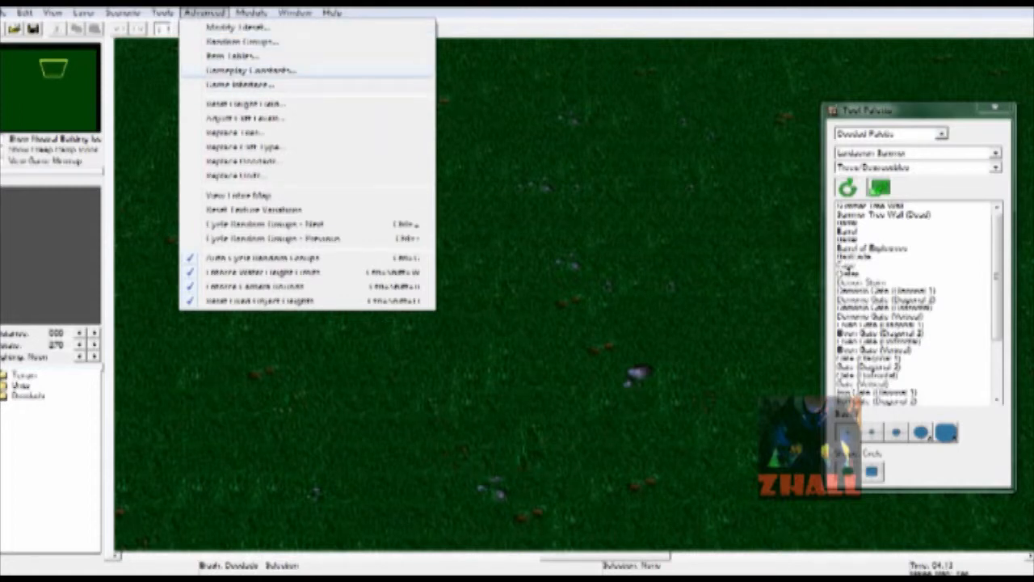
{"action": "key", "text": "Down"}
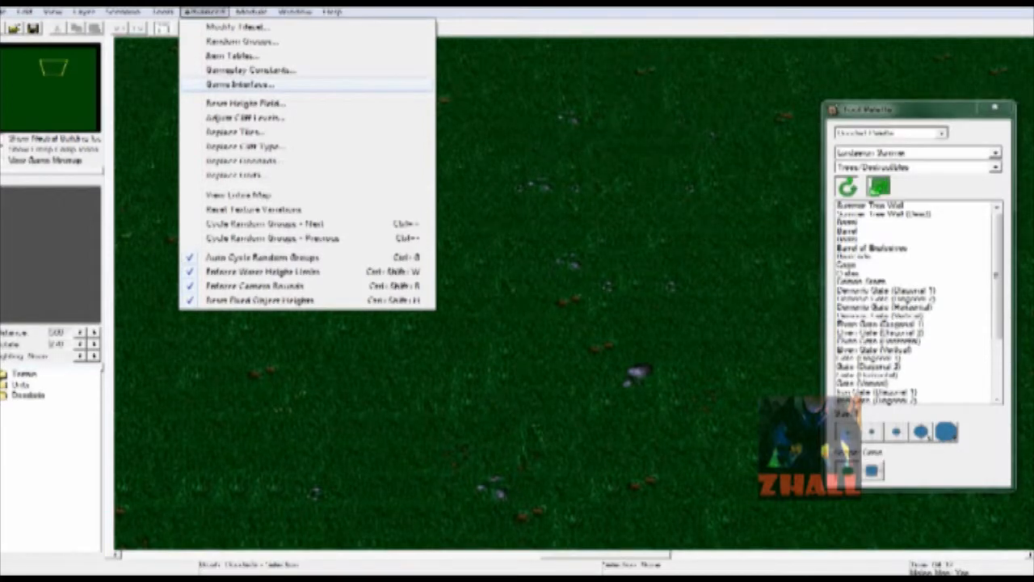
{"action": "key", "text": "Right"}
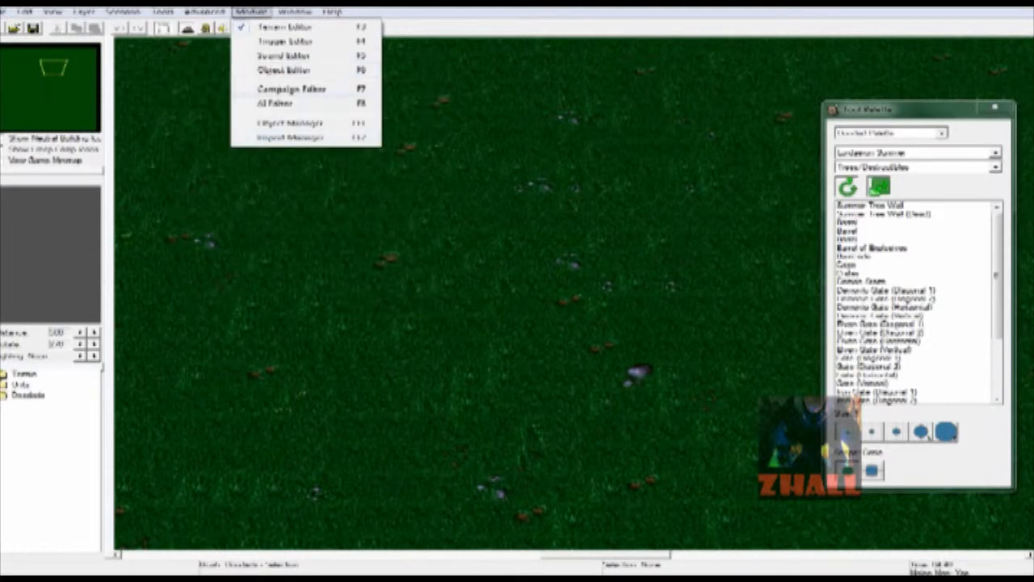
{"action": "key", "text": "Right"}
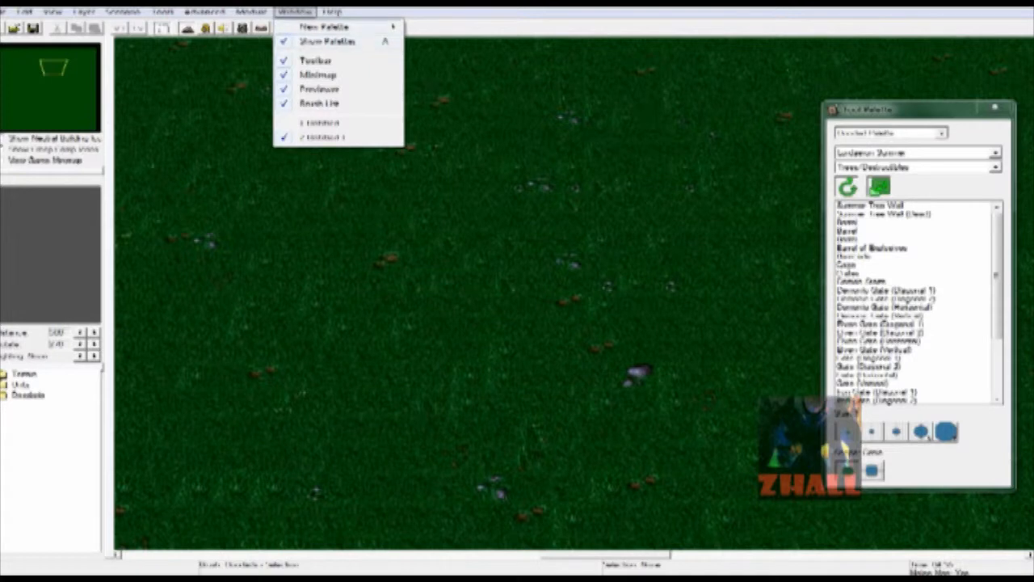
{"action": "key", "text": "Right"}
{"action": "key", "text": "Left"}
{"action": "key", "text": "Right"}
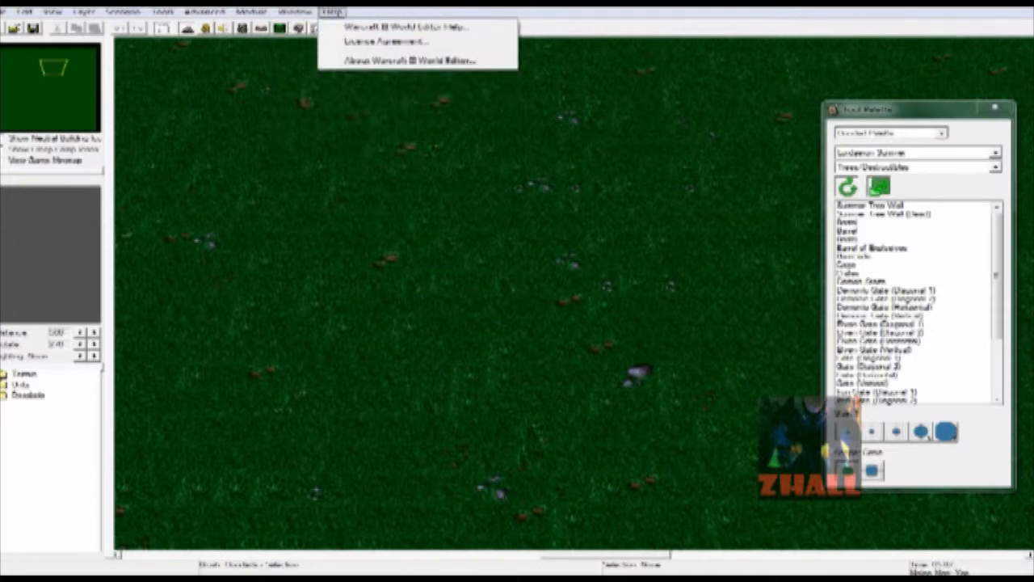
{"action": "key", "text": "Escape"}
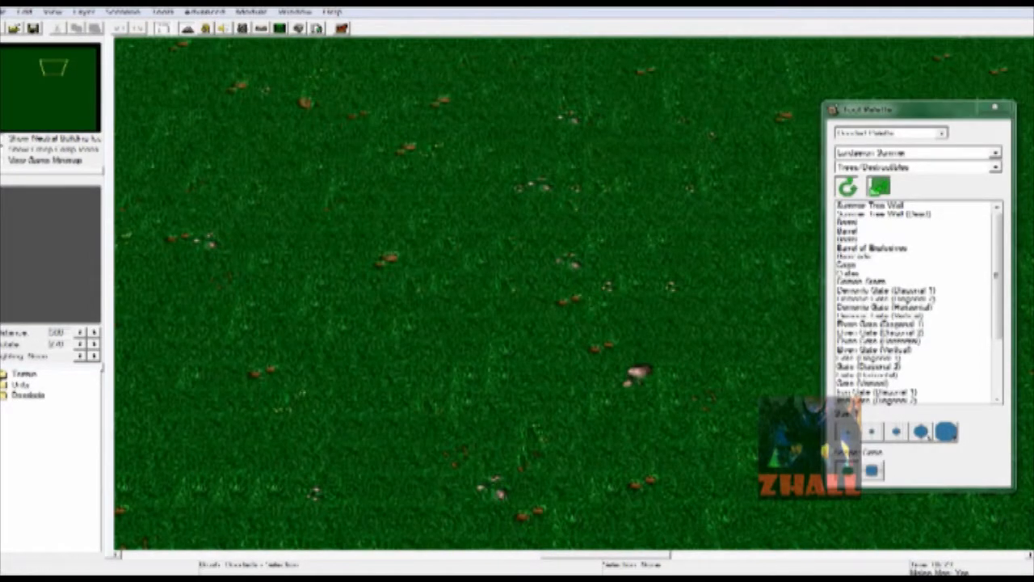
Switch the tool palette to the Terrain Palette and choose the Dark Grass texture near the map's northern edge.
{"action": "left_click", "coordinate": [56, 55]}
{"action": "left_click", "coordinate": [889, 132]}
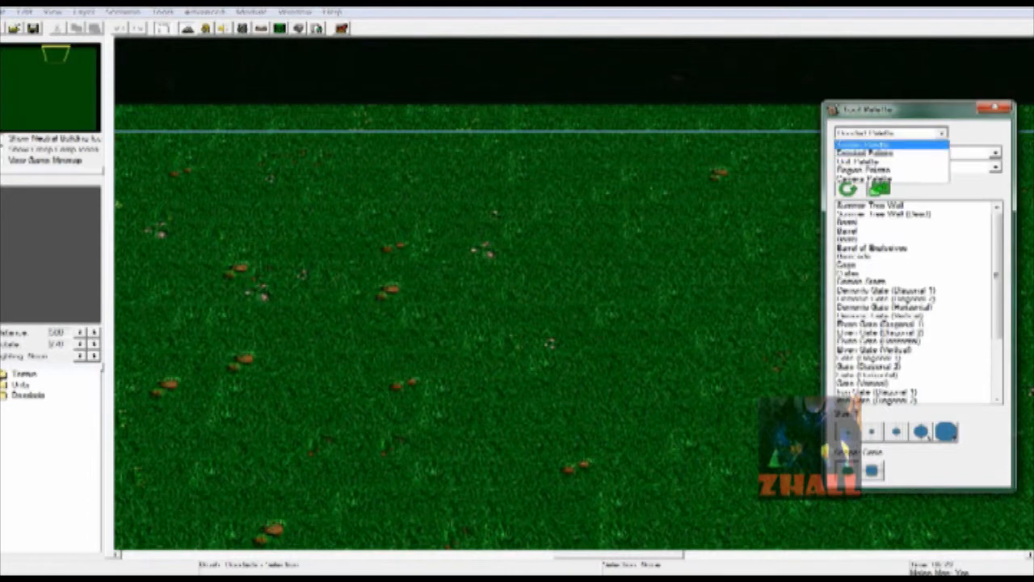
{"action": "left_click", "coordinate": [885, 143]}
{"action": "left_click", "coordinate": [893, 194]}
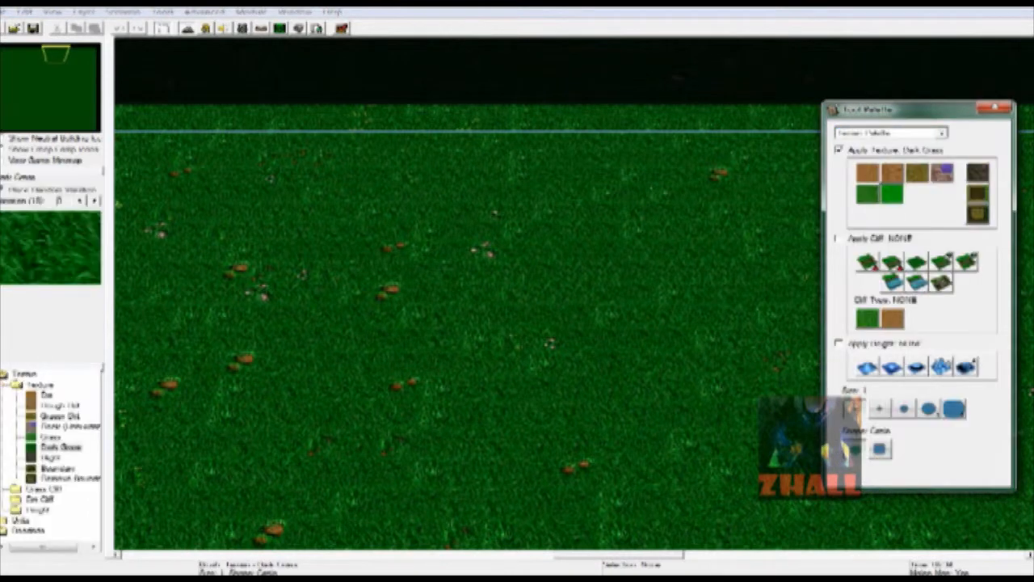
Paint a raised Grass Cliff plateau near the northern edge using Increase One and the second-largest circular brush.
{"action": "left_click", "coordinate": [942, 261]}
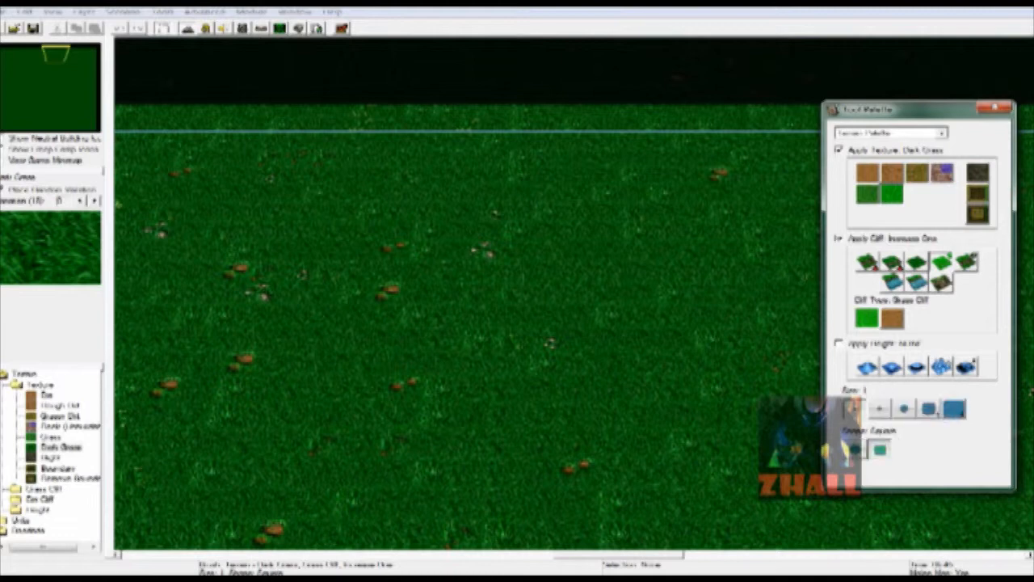
{"action": "left_click", "coordinate": [905, 409]}
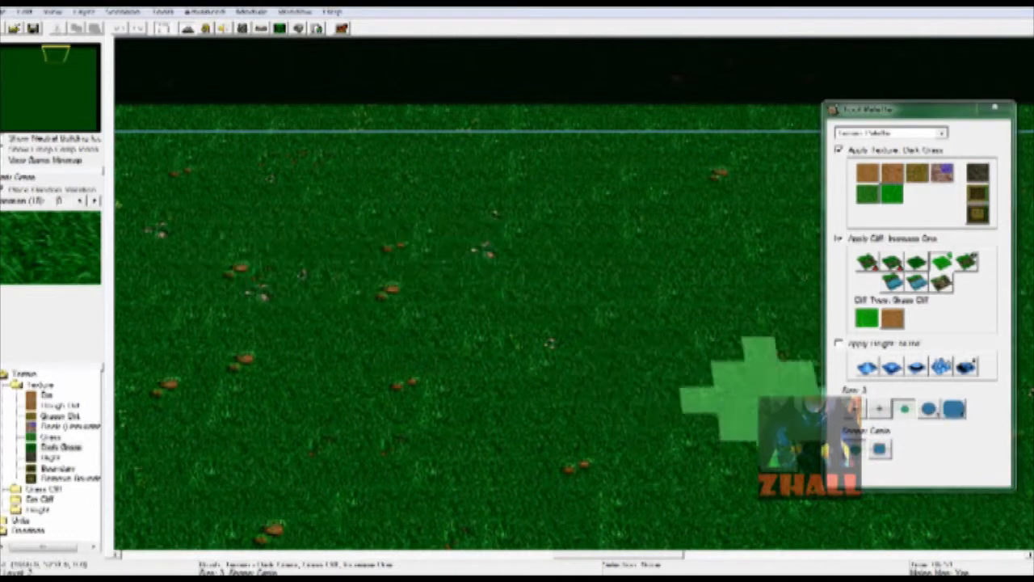
{"action": "left_click", "coordinate": [930, 408]}
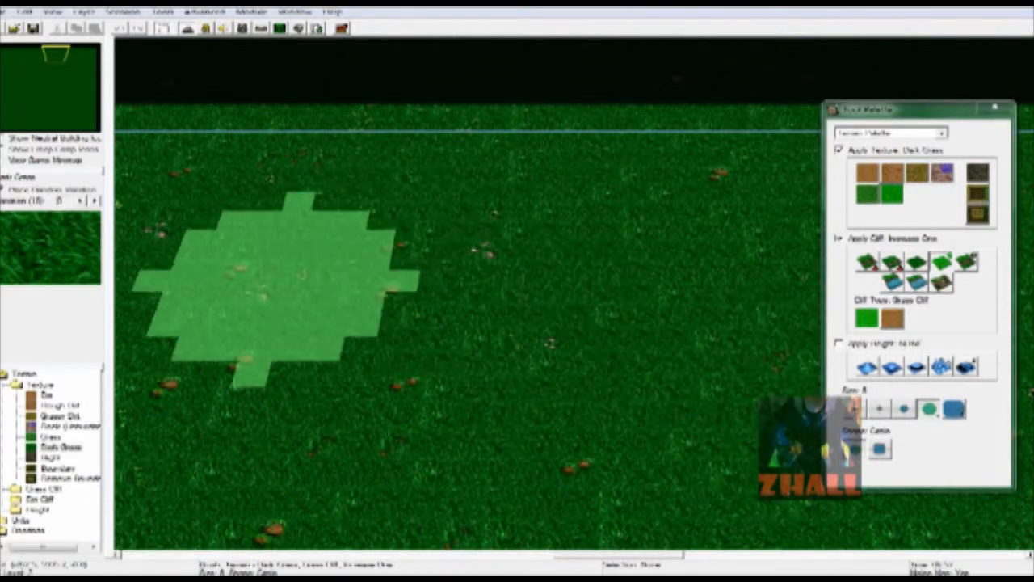
{"action": "mouse_move", "coordinate": [312, 289]}
{"action": "left_mouse_down"}
{"action": "mouse_move", "coordinate": [562, 246]}
{"action": "mouse_move", "coordinate": [739, 307]}
{"action": "left_mouse_up"}
{"action": "right_click_drag", "start_coordinate": [740, 307], "coordinate": [682, 307]}
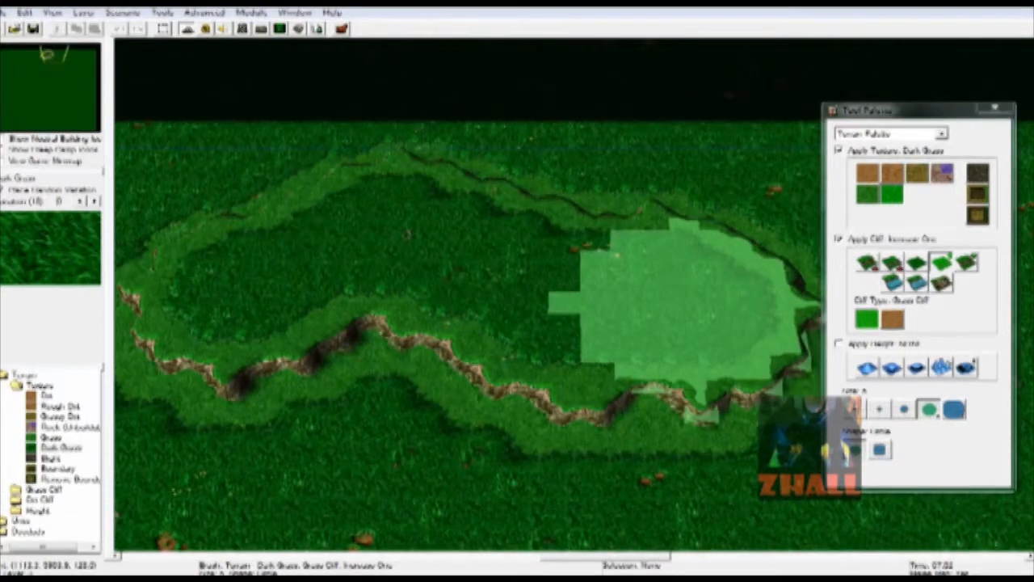
Extend the raised Grass Cliff plateau along the northern edge, continuing with Increase One and the second-largest circular brush.
{"action": "left_click_drag", "start_coordinate": [682, 307], "coordinate": [626, 257]}
{"action": "right_click_drag", "start_coordinate": [627, 257], "coordinate": [554, 254]}
{"action": "left_click_drag", "start_coordinate": [554, 253], "coordinate": [731, 235]}
{"action": "right_click_drag", "start_coordinate": [732, 235], "coordinate": [578, 247]}
{"action": "mouse_move", "coordinate": [691, 252]}
{"action": "left_mouse_down"}
{"action": "mouse_move", "coordinate": [653, 286]}
{"action": "mouse_move", "coordinate": [674, 220]}
{"action": "mouse_move", "coordinate": [412, 143]}
{"action": "left_mouse_up"}
{"action": "right_click_drag", "start_coordinate": [412, 144], "coordinate": [485, 131]}
{"action": "left_click_drag", "start_coordinate": [485, 131], "coordinate": [279, 132]}
{"action": "right_click_drag", "start_coordinate": [279, 132], "coordinate": [349, 128]}
{"action": "right_click_drag", "start_coordinate": [231, 129], "coordinate": [386, 129]}
{"action": "left_click_drag", "start_coordinate": [386, 130], "coordinate": [275, 137]}
{"action": "right_click_drag", "start_coordinate": [275, 138], "coordinate": [389, 139]}
{"action": "mouse_move", "coordinate": [390, 139]}
{"action": "left_mouse_down"}
{"action": "mouse_move", "coordinate": [564, 155]}
{"action": "mouse_move", "coordinate": [393, 158]}
{"action": "mouse_move", "coordinate": [368, 144]}
{"action": "mouse_move", "coordinate": [299, 170]}
{"action": "mouse_move", "coordinate": [369, 254]}
{"action": "mouse_move", "coordinate": [658, 358]}
{"action": "mouse_move", "coordinate": [658, 388]}
{"action": "left_mouse_up"}
{"action": "right_click_drag", "start_coordinate": [744, 386], "coordinate": [546, 396]}
{"action": "right_click_drag", "start_coordinate": [760, 517], "coordinate": [669, 406]}
{"action": "mouse_move", "coordinate": [669, 408]}
{"action": "left_mouse_down"}
{"action": "mouse_move", "coordinate": [535, 397]}
{"action": "mouse_move", "coordinate": [557, 368]}
{"action": "left_mouse_up"}
{"action": "right_click_drag", "start_coordinate": [556, 372], "coordinate": [542, 125]}
Paint a second raised Grass Cliff plateau against the map's western edge using Increase One.
{"action": "left_click_drag", "start_coordinate": [51, 61], "coordinate": [13, 89]}
{"action": "left_click_drag", "start_coordinate": [296, 112], "coordinate": [530, 211]}
{"action": "right_click_drag", "start_coordinate": [530, 211], "coordinate": [594, 283]}
{"action": "mouse_move", "coordinate": [594, 283]}
{"action": "left_mouse_down"}
{"action": "mouse_move", "coordinate": [581, 330]}
{"action": "mouse_move", "coordinate": [358, 150]}
{"action": "mouse_move", "coordinate": [347, 234]}
{"action": "left_mouse_up"}
{"action": "right_click_drag", "start_coordinate": [347, 234], "coordinate": [461, 226]}
{"action": "left_click_drag", "start_coordinate": [387, 323], "coordinate": [283, 412]}
{"action": "right_click_drag", "start_coordinate": [283, 408], "coordinate": [202, 344]}
{"action": "left_click_drag", "start_coordinate": [282, 323], "coordinate": [623, 294]}
{"action": "right_click_drag", "start_coordinate": [623, 293], "coordinate": [577, 213]}
{"action": "mouse_move", "coordinate": [577, 323]}
{"action": "left_mouse_down"}
{"action": "mouse_move", "coordinate": [428, 369]}
{"action": "mouse_move", "coordinate": [283, 363]}
{"action": "mouse_move", "coordinate": [258, 396]}
{"action": "mouse_move", "coordinate": [671, 153]}
{"action": "left_mouse_up"}
{"action": "right_click_drag", "start_coordinate": [671, 153], "coordinate": [649, 215]}
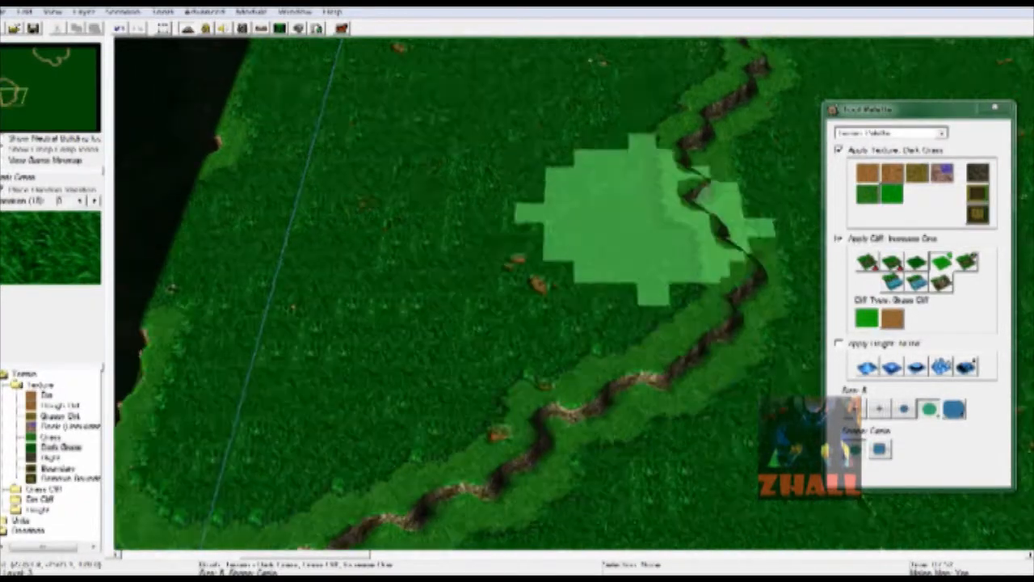
{"action": "left_click_drag", "start_coordinate": [649, 215], "coordinate": [711, 170]}
{"action": "right_click_drag", "start_coordinate": [711, 170], "coordinate": [649, 219]}
{"action": "left_click_drag", "start_coordinate": [649, 219], "coordinate": [638, 121]}
{"action": "right_click_drag", "start_coordinate": [638, 121], "coordinate": [612, 173]}
{"action": "left_click_drag", "start_coordinate": [612, 173], "coordinate": [594, 73]}
{"action": "right_click_drag", "start_coordinate": [594, 73], "coordinate": [579, 167]}
{"action": "left_click_drag", "start_coordinate": [579, 167], "coordinate": [566, 97]}
{"action": "right_click_drag", "start_coordinate": [566, 97], "coordinate": [566, 170]}
{"action": "mouse_move", "coordinate": [565, 169]}
{"action": "left_mouse_down"}
{"action": "mouse_move", "coordinate": [473, 127]}
{"action": "mouse_move", "coordinate": [323, 97]}
{"action": "left_mouse_up"}
Paint a raised Grass Cliff plateau along the middle of the map's southern edge using Increase One.
{"action": "left_click", "coordinate": [50, 124]}
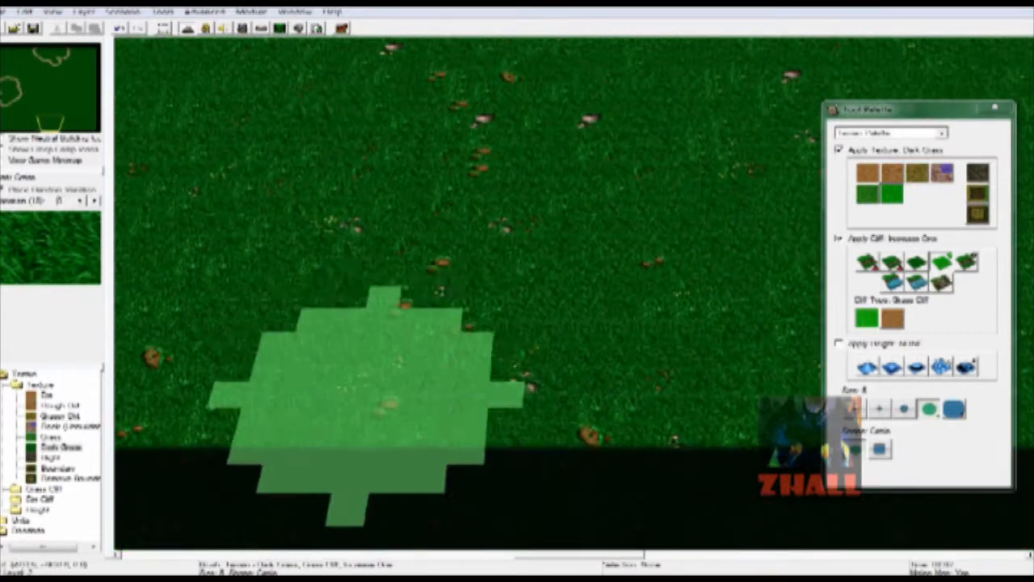
{"action": "right_click_drag", "start_coordinate": [194, 392], "coordinate": [324, 396]}
{"action": "mouse_move", "coordinate": [186, 400]}
{"action": "left_mouse_down"}
{"action": "mouse_move", "coordinate": [513, 288]}
{"action": "mouse_move", "coordinate": [697, 196]}
{"action": "left_mouse_up"}
{"action": "right_click_drag", "start_coordinate": [697, 197], "coordinate": [696, 208]}
{"action": "mouse_move", "coordinate": [697, 202]}
{"action": "left_mouse_down"}
{"action": "mouse_move", "coordinate": [480, 409]}
{"action": "mouse_move", "coordinate": [634, 368]}
{"action": "left_mouse_up"}
{"action": "right_click_drag", "start_coordinate": [634, 368], "coordinate": [536, 374]}
{"action": "left_click_drag", "start_coordinate": [536, 374], "coordinate": [750, 348]}
{"action": "right_click_drag", "start_coordinate": [750, 348], "coordinate": [453, 344]}
{"action": "left_click_drag", "start_coordinate": [452, 343], "coordinate": [558, 200]}
{"action": "mouse_move", "coordinate": [612, 235]}
{"action": "left_mouse_down"}
{"action": "mouse_move", "coordinate": [672, 398]}
{"action": "mouse_move", "coordinate": [705, 412]}
{"action": "mouse_move", "coordinate": [740, 408]}
{"action": "mouse_move", "coordinate": [497, 257]}
{"action": "left_mouse_up"}
{"action": "key", "text": "Right"}
{"action": "key", "text": "Right"}
{"action": "key", "text": "Right"}
{"action": "key", "text": "Right"}
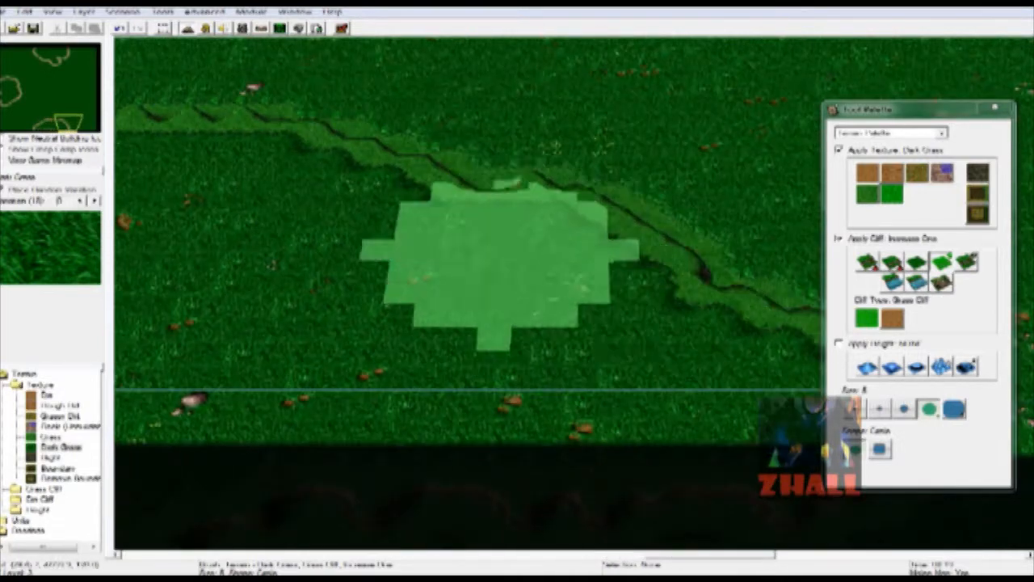
Paint a raised Grass Cliff plateau against the map's eastern edge using Increase One.
{"action": "left_click_drag", "start_coordinate": [81, 84], "coordinate": [90, 84]}
{"action": "mouse_move", "coordinate": [758, 152]}
{"action": "left_mouse_down"}
{"action": "mouse_move", "coordinate": [605, 199]}
{"action": "mouse_move", "coordinate": [580, 246]}
{"action": "mouse_move", "coordinate": [610, 308]}
{"action": "mouse_move", "coordinate": [766, 203]}
{"action": "mouse_move", "coordinate": [693, 320]}
{"action": "mouse_move", "coordinate": [606, 364]}
{"action": "mouse_move", "coordinate": [776, 273]}
{"action": "mouse_move", "coordinate": [767, 401]}
{"action": "mouse_move", "coordinate": [757, 358]}
{"action": "mouse_move", "coordinate": [509, 242]}
{"action": "mouse_move", "coordinate": [461, 191]}
{"action": "mouse_move", "coordinate": [579, 100]}
{"action": "left_mouse_up"}
{"action": "key", "text": "Left"}
{"action": "key", "text": "Left"}
{"action": "key", "text": "Right"}
{"action": "key", "text": "Right"}
{"action": "key", "text": "Down"}
{"action": "key", "text": "Left"}
{"action": "key", "text": "Down"}
{"action": "key", "text": "Right"}
{"action": "key", "text": "Down"}
{"action": "key", "text": "Down"}
{"action": "key", "text": "Down"}
{"action": "key", "text": "Up"}
{"action": "key", "text": "Up"}
{"action": "key", "text": "Left"}
{"action": "key", "text": "Up"}
{"action": "key", "text": "Left"}
{"action": "key", "text": "Up"}
{"action": "key", "text": "Up"}
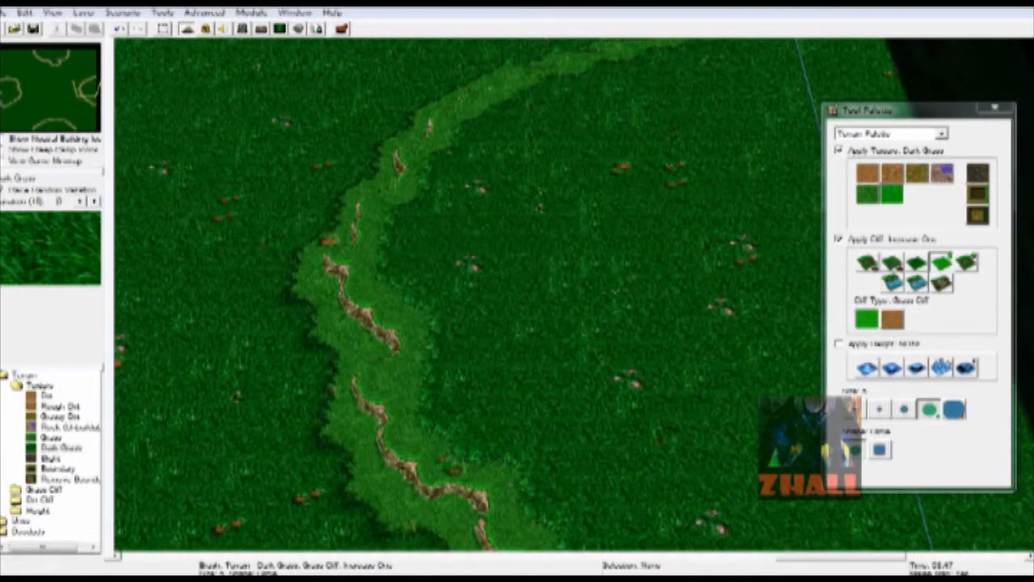
Try to cut ramps into the northern plateau's southern cliff with the Ramp tool, undoing each attempt.
{"action": "left_click_drag", "start_coordinate": [83, 89], "coordinate": [55, 59]}
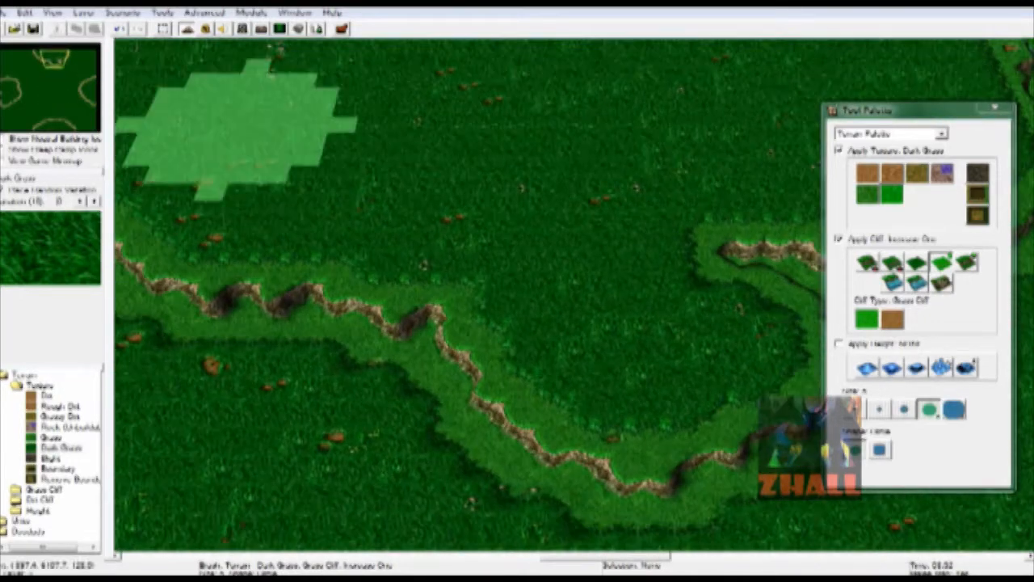
{"action": "left_click", "coordinate": [942, 283]}
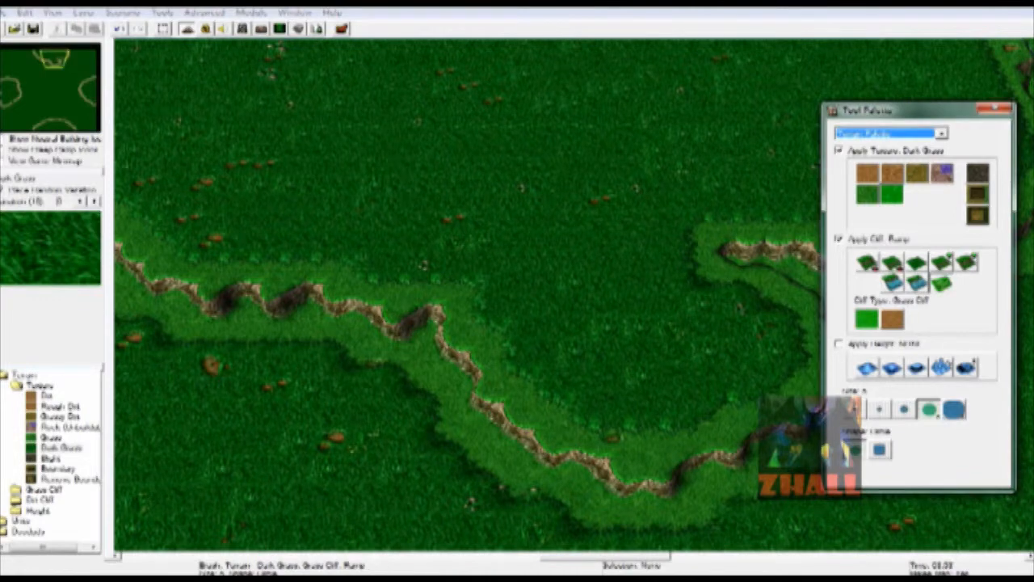
{"action": "mouse_move", "coordinate": [735, 428]}
{"action": "left_mouse_down"}
{"action": "mouse_move", "coordinate": [465, 307]}
{"action": "mouse_move", "coordinate": [296, 321]}
{"action": "mouse_move", "coordinate": [435, 302]}
{"action": "mouse_move", "coordinate": [315, 249]}
{"action": "mouse_move", "coordinate": [530, 281]}
{"action": "left_mouse_up"}
{"action": "key", "text": "ctrl+z"}
{"action": "key", "text": "Left"}
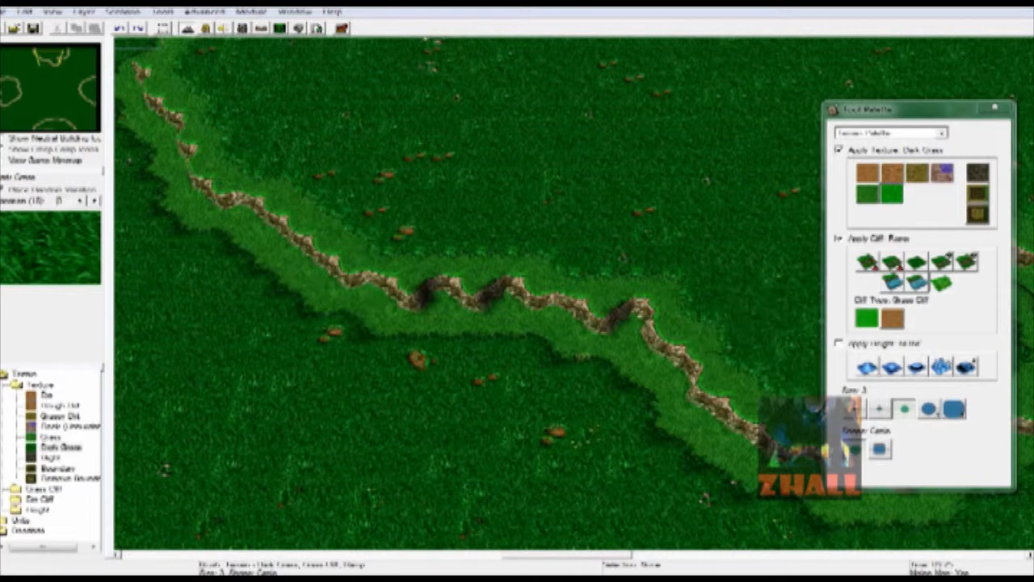
{"action": "left_click", "coordinate": [929, 408]}
{"action": "left_click", "coordinate": [332, 287]}
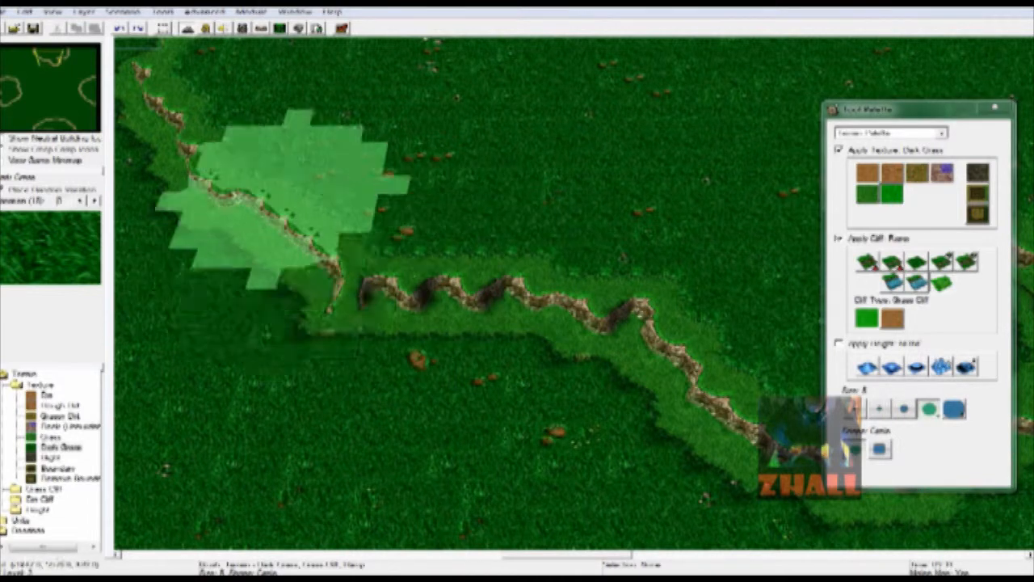
{"action": "key", "text": "ctrl+z"}
Push the northern plateau's southern cliff outward with Same Level, and try ramps on it before undoing them.
{"action": "left_click", "coordinate": [917, 262]}
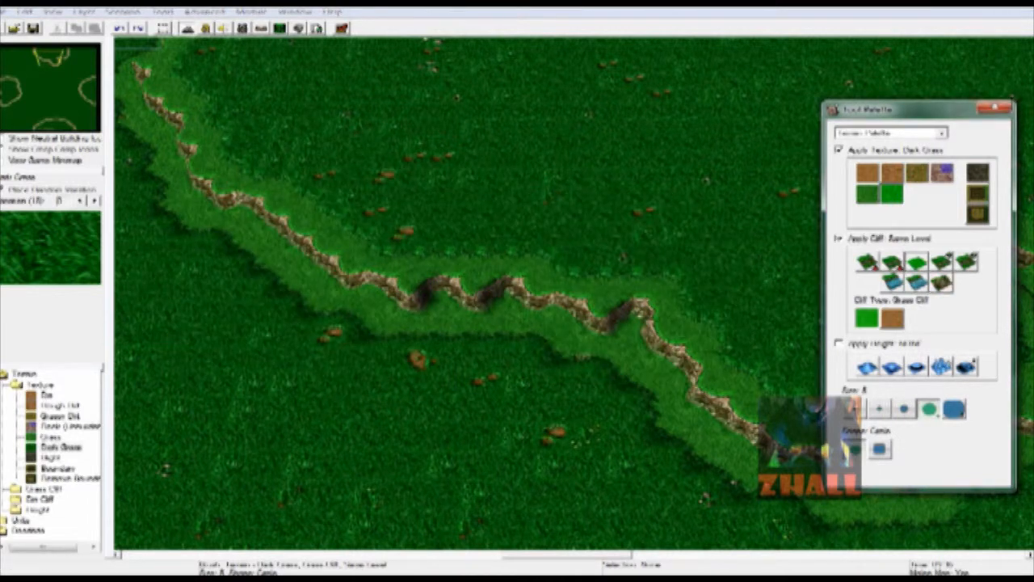
{"action": "left_click", "coordinate": [485, 243]}
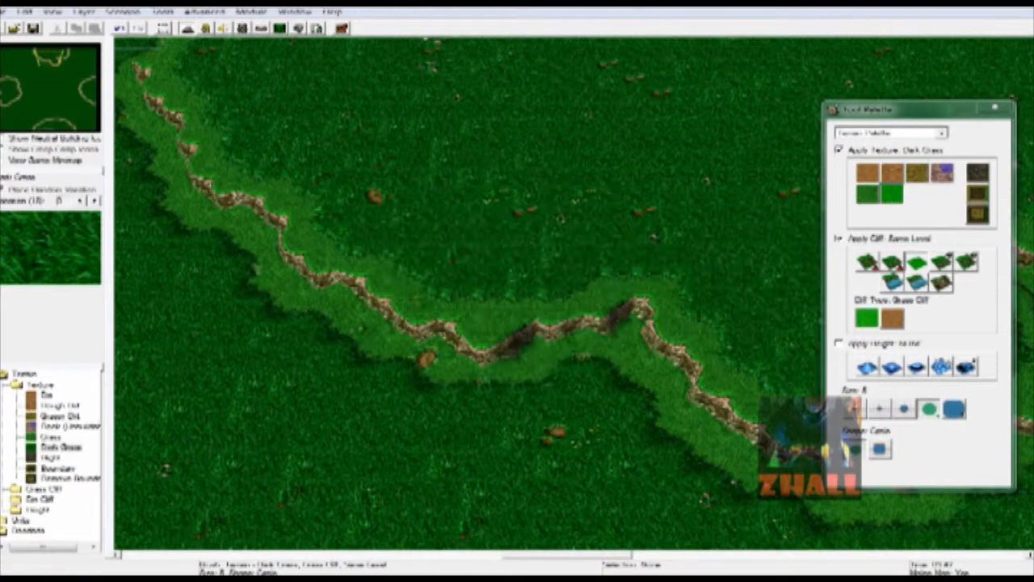
{"action": "left_click", "coordinate": [942, 282]}
{"action": "left_click", "coordinate": [375, 323]}
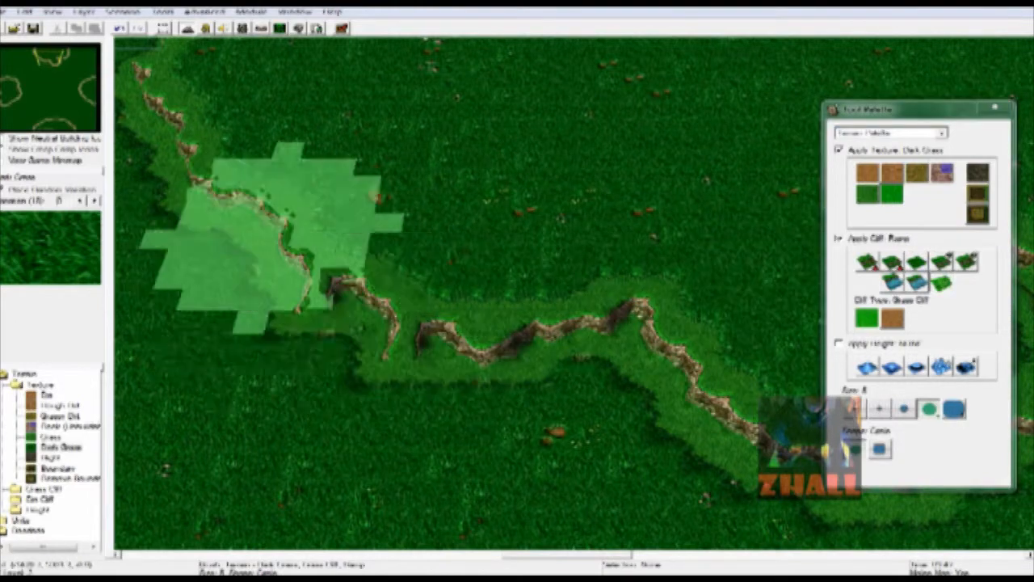
{"action": "key", "text": "ctrl+z"}
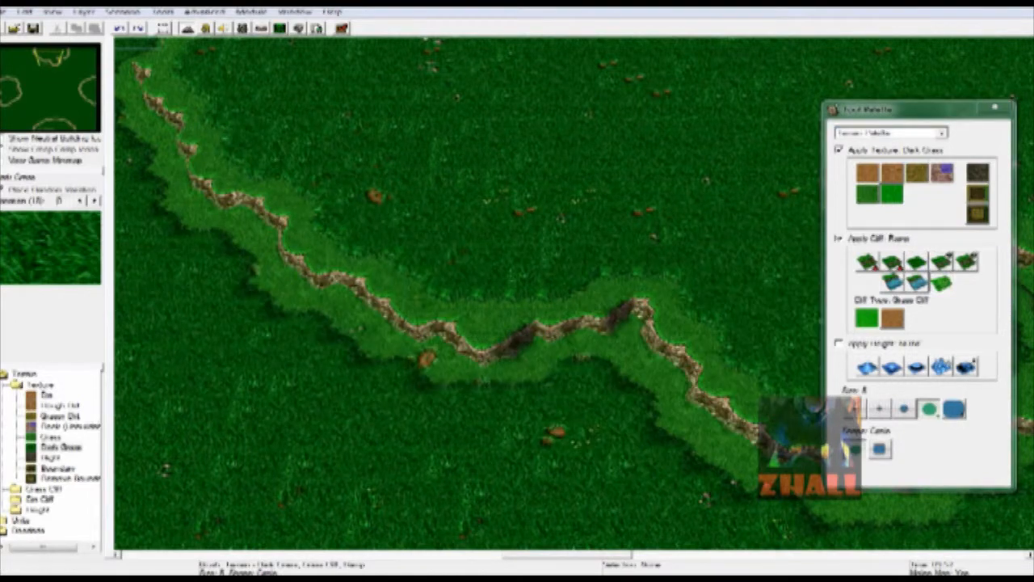
Reshape the northern plateau's southern cliff further with Same Level and cut ramps into it with the Ramp tool.
{"action": "left_click", "coordinate": [917, 262]}
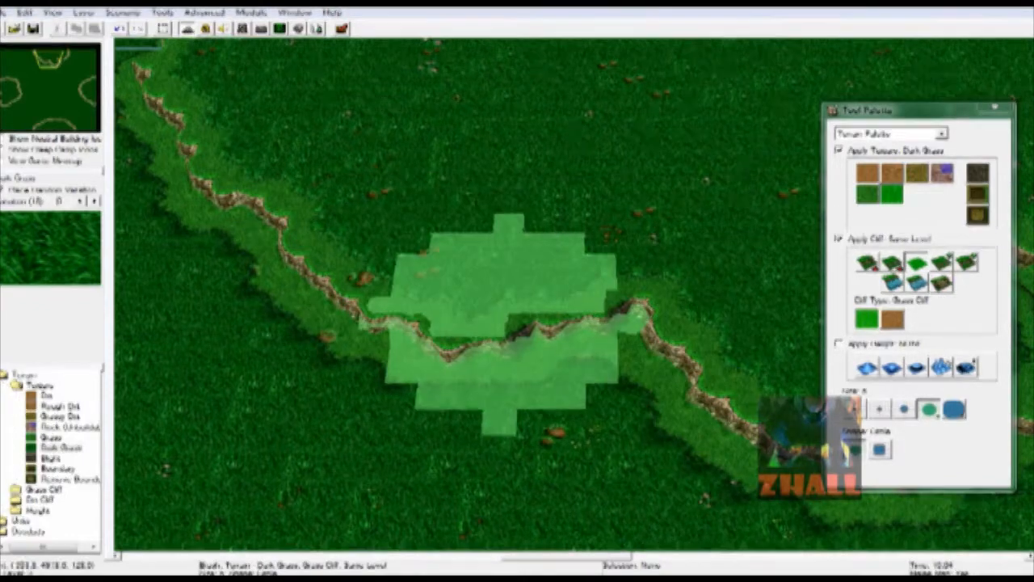
{"action": "left_click", "coordinate": [502, 292]}
{"action": "left_click", "coordinate": [942, 282]}
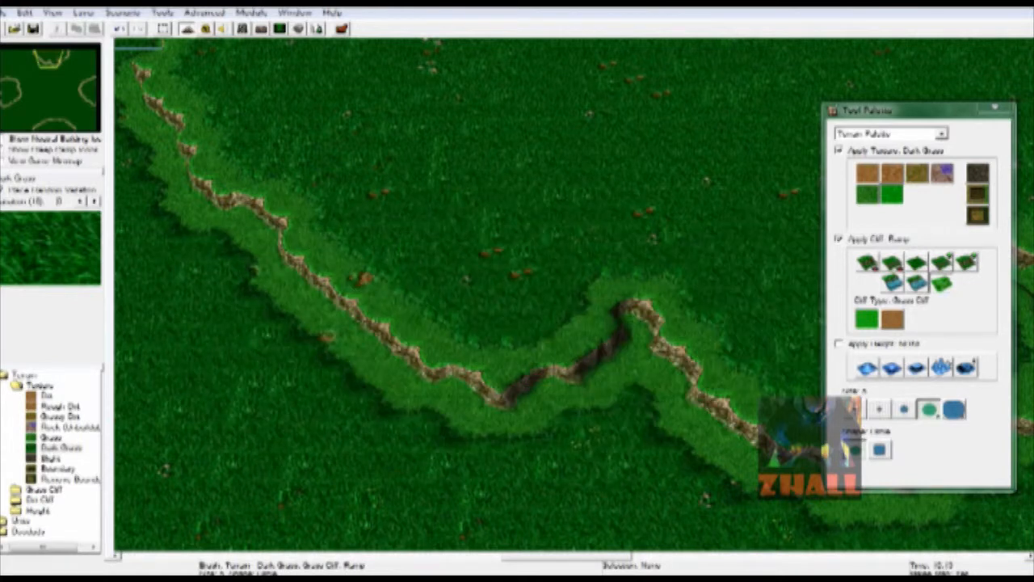
{"action": "left_click", "coordinate": [916, 261]}
{"action": "mouse_move", "coordinate": [569, 451]}
{"action": "left_mouse_down"}
{"action": "mouse_move", "coordinate": [497, 396]}
{"action": "mouse_move", "coordinate": [328, 396]}
{"action": "mouse_move", "coordinate": [466, 396]}
{"action": "left_mouse_up"}
{"action": "left_click", "coordinate": [941, 282]}
{"action": "mouse_move", "coordinate": [561, 230]}
{"action": "left_mouse_down"}
{"action": "mouse_move", "coordinate": [380, 318]}
{"action": "mouse_move", "coordinate": [428, 301]}
{"action": "mouse_move", "coordinate": [300, 296]}
{"action": "mouse_move", "coordinate": [508, 305]}
{"action": "mouse_move", "coordinate": [474, 281]}
{"action": "left_mouse_up"}
Cut ramps into the northern plateau's southeastern cliff using the Ramp tool and the second-largest circular brush.
{"action": "key", "text": "Right"}
{"action": "key", "text": "Right"}
{"action": "key", "text": "Right"}
{"action": "key", "text": "Right"}
{"action": "key", "text": "Right"}
{"action": "key", "text": "Right"}
{"action": "key", "text": "Right"}
{"action": "key", "text": "Right"}
{"action": "key", "text": "Right"}
{"action": "key", "text": "Right"}
{"action": "key", "text": "Right"}
{"action": "key", "text": "Right"}
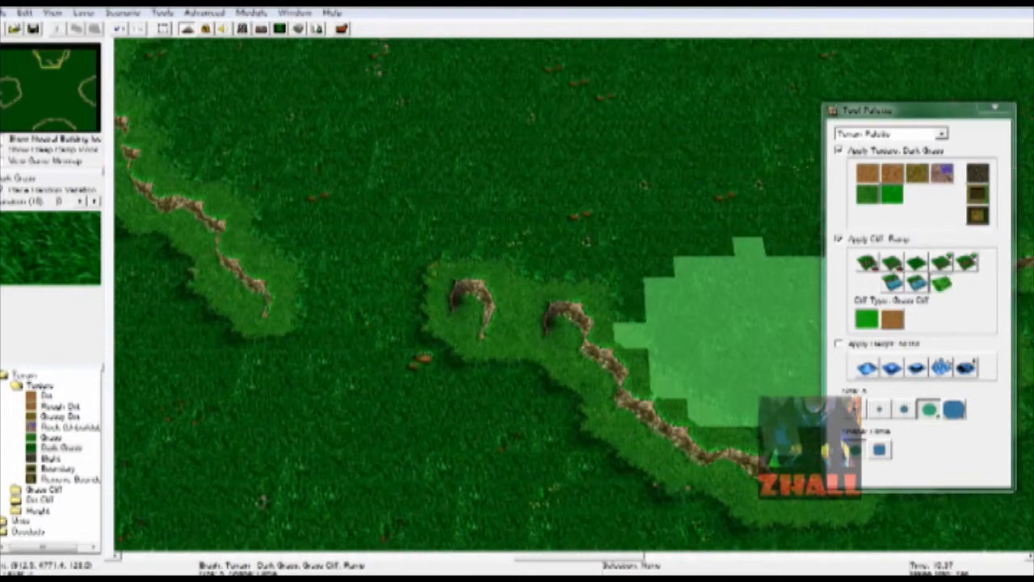
{"action": "key", "text": "Left"}
{"action": "key", "text": "Left"}
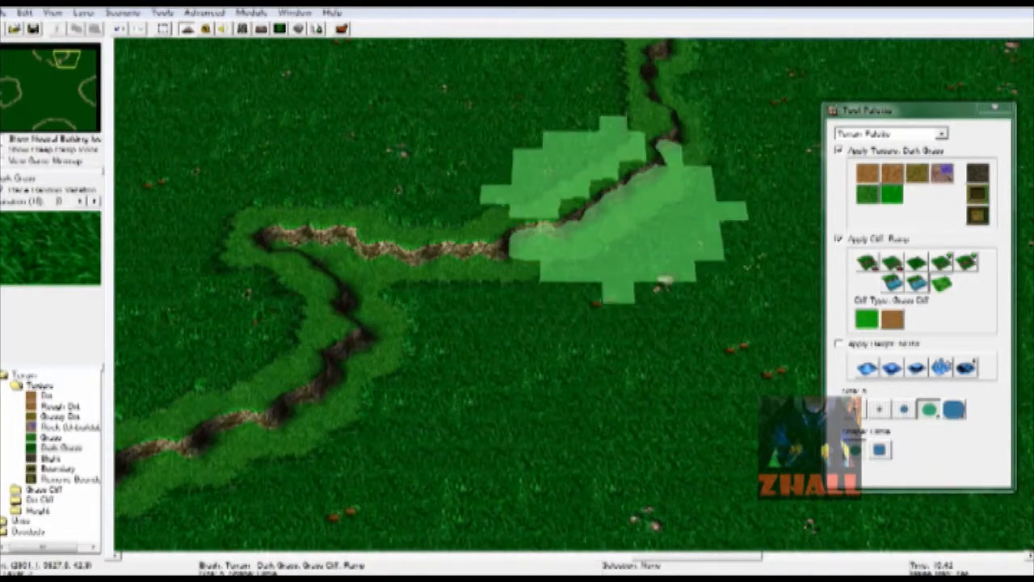
{"action": "left_click", "coordinate": [584, 218]}
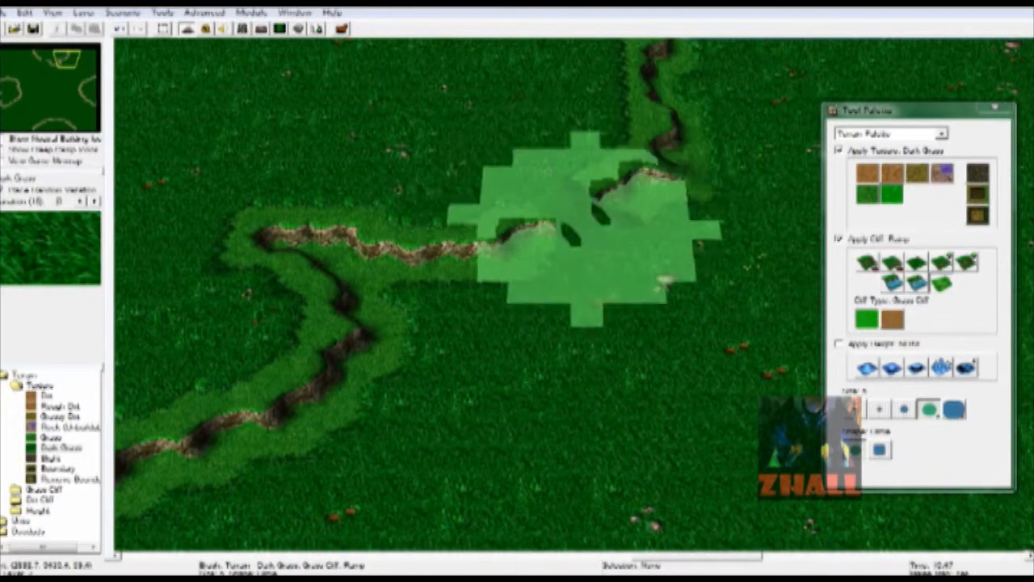
{"action": "left_click", "coordinate": [481, 249]}
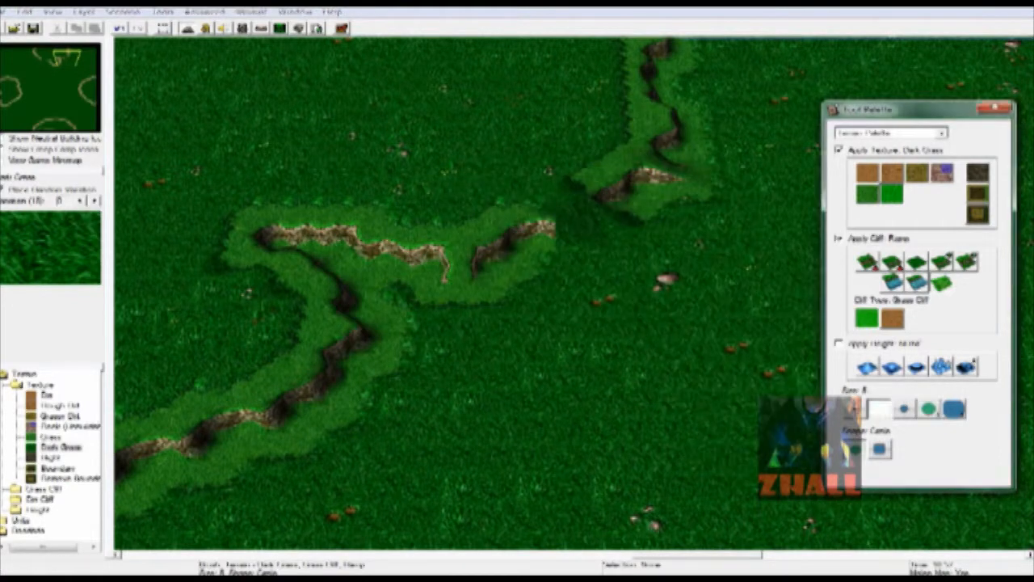
Reduce the brush to size 3 and reshape the ramped cliff at the northern plateau's eastern end with Same Level.
{"action": "left_click", "coordinate": [879, 408]}
{"action": "mouse_move", "coordinate": [613, 160]}
{"action": "right_mouse_down"}
{"action": "mouse_move", "coordinate": [542, 204]}
{"action": "mouse_move", "coordinate": [541, 257]}
{"action": "right_mouse_up"}
{"action": "left_click", "coordinate": [905, 408]}
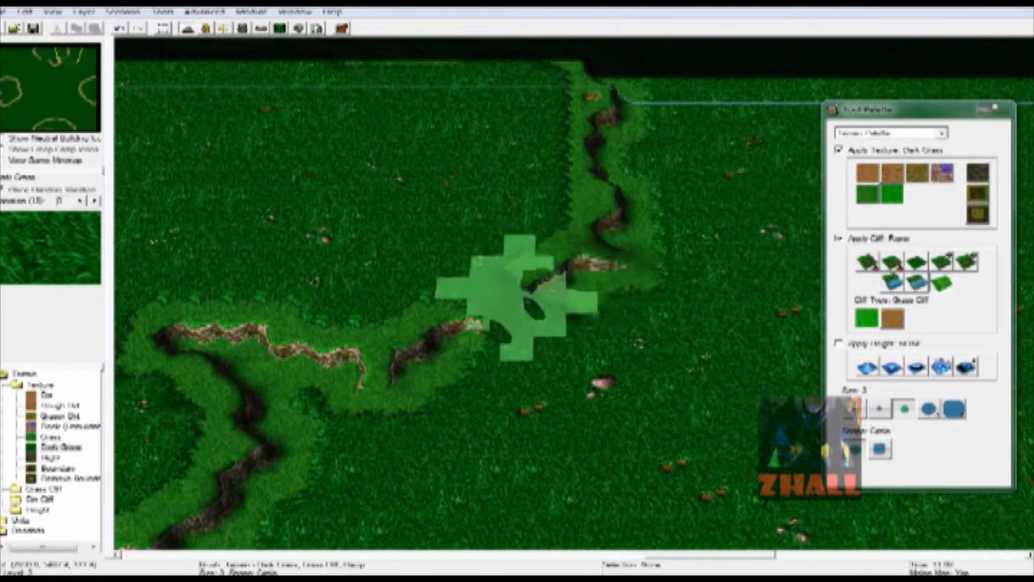
{"action": "left_click", "coordinate": [917, 261]}
{"action": "left_click", "coordinate": [550, 242]}
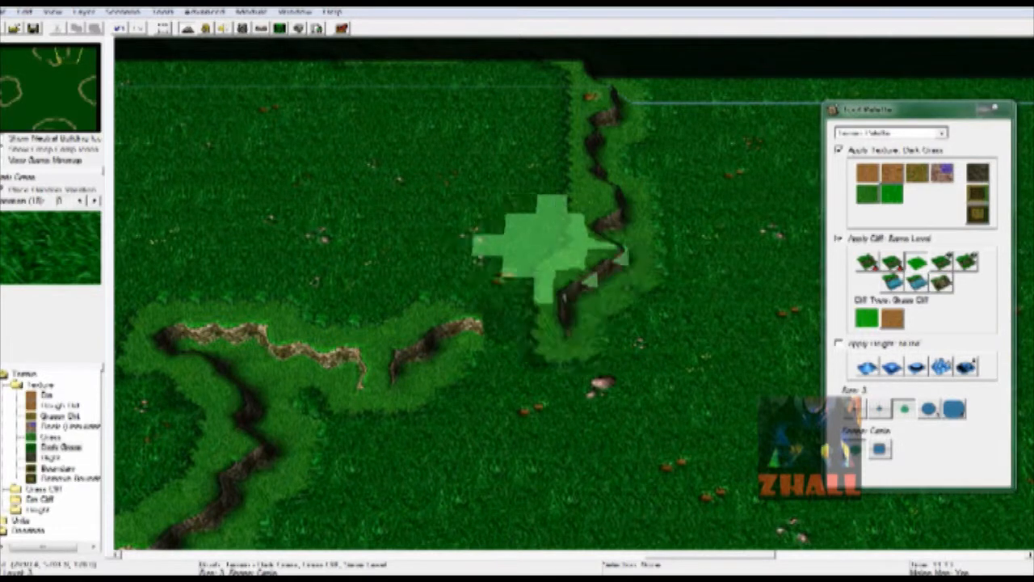
Cut ramps into the western plateau's eastern cliffs using the Ramp tool with the size 3 brush.
{"action": "left_click", "coordinate": [941, 282]}
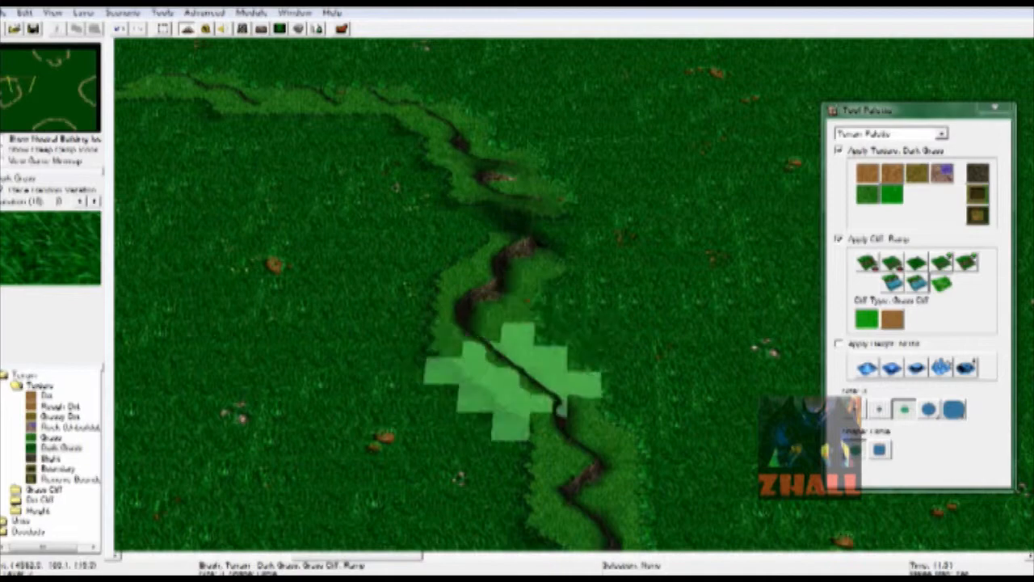
{"action": "key", "text": "Down"}
{"action": "key", "text": "Down"}
{"action": "key", "text": "Down"}
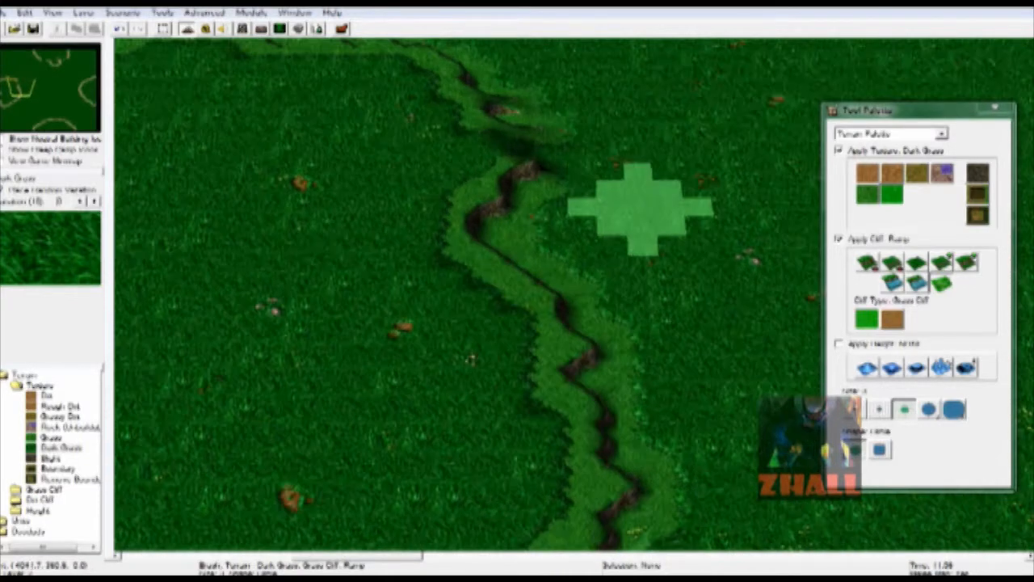
{"action": "key", "text": "Down"}
{"action": "mouse_move", "coordinate": [475, 247]}
{"action": "left_mouse_down"}
{"action": "mouse_move", "coordinate": [396, 249]}
{"action": "mouse_move", "coordinate": [349, 295]}
{"action": "left_mouse_up"}
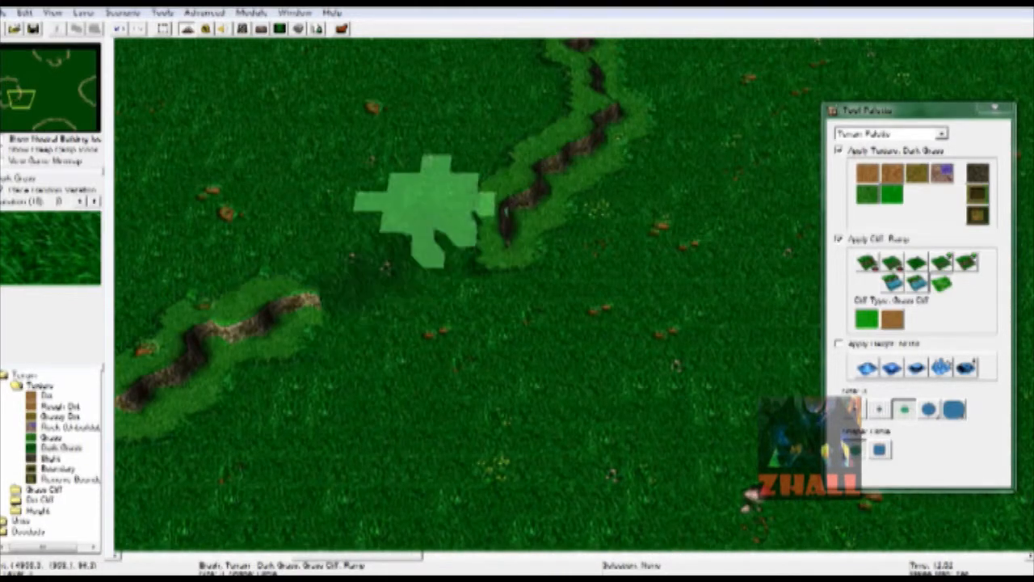
{"action": "key", "text": "Up"}
{"action": "key", "text": "Up"}
{"action": "key", "text": "Up"}
{"action": "key", "text": "Up"}
{"action": "key", "text": "Up"}
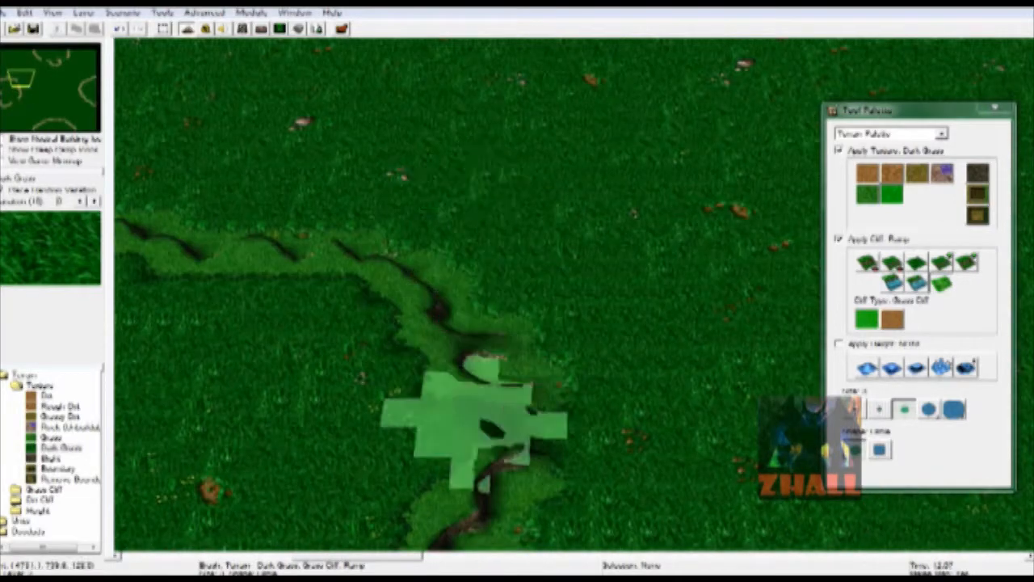
Cut a ramp into the northwestern cliff of the southern plateau with the Ramp tool.
{"action": "left_click", "coordinate": [48, 122]}
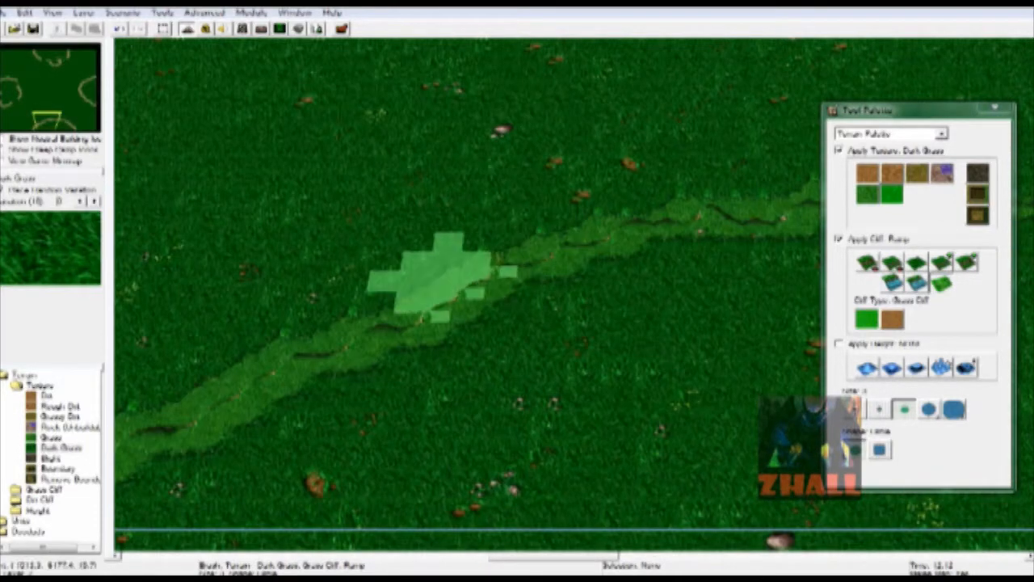
{"action": "left_click", "coordinate": [570, 242]}
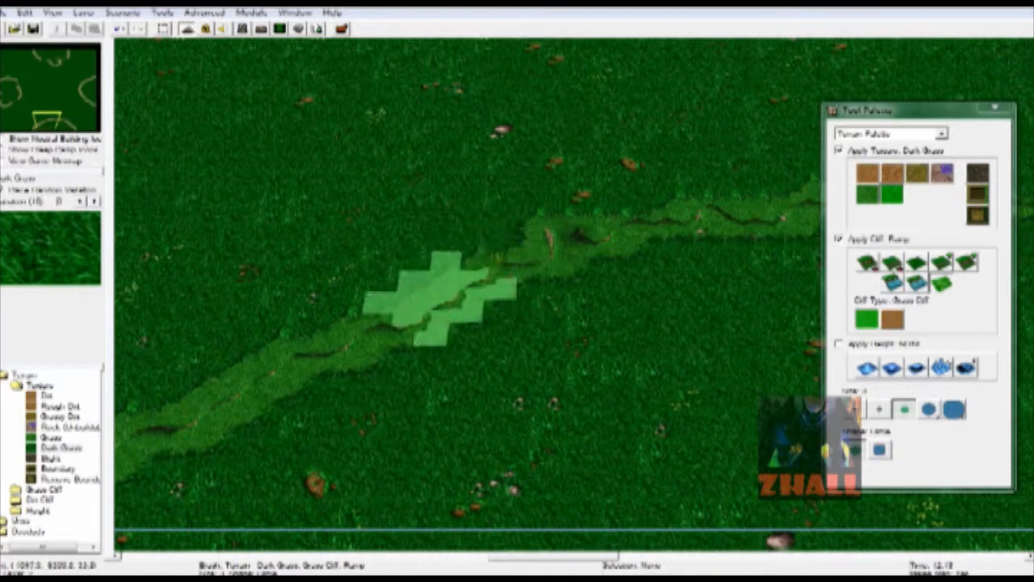
{"action": "key", "text": "Up"}
{"action": "key", "text": "Right"}
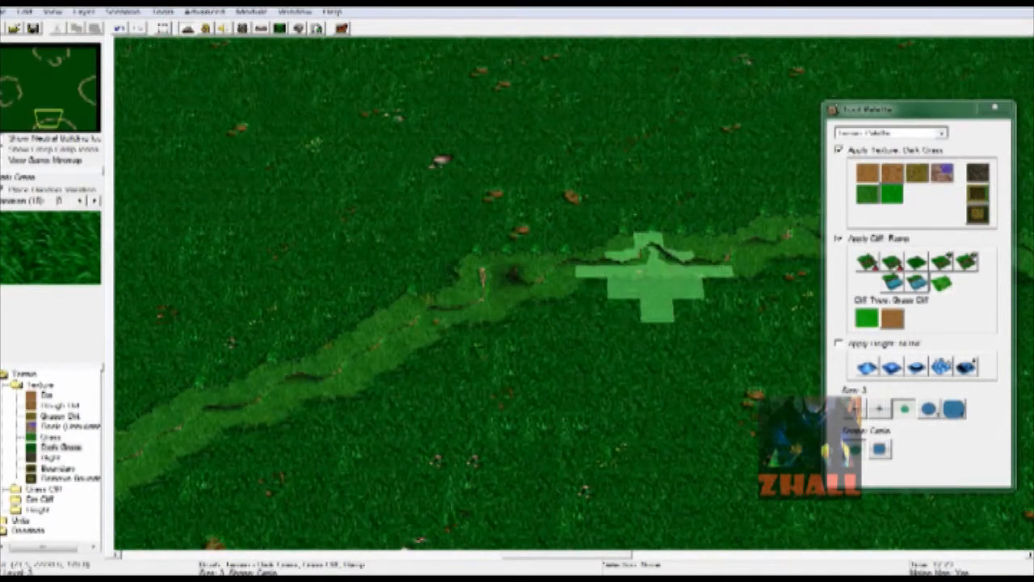
Try to cut ramps into the middle of the southern plateau's northern cliff, undoing them.
{"action": "key", "text": "Down"}
{"action": "key", "text": "Down"}
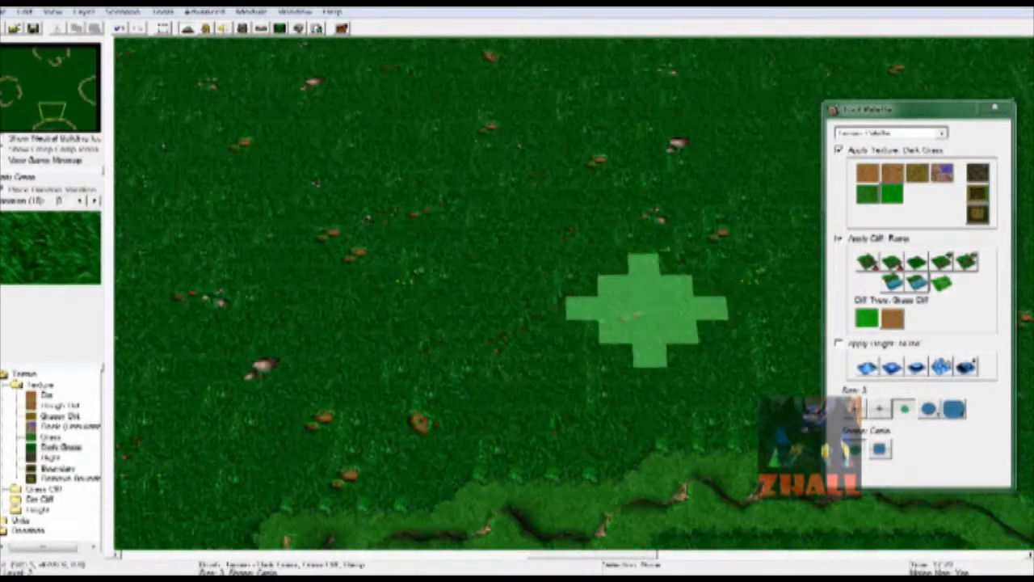
{"action": "key", "text": "Down"}
{"action": "key", "text": "Right"}
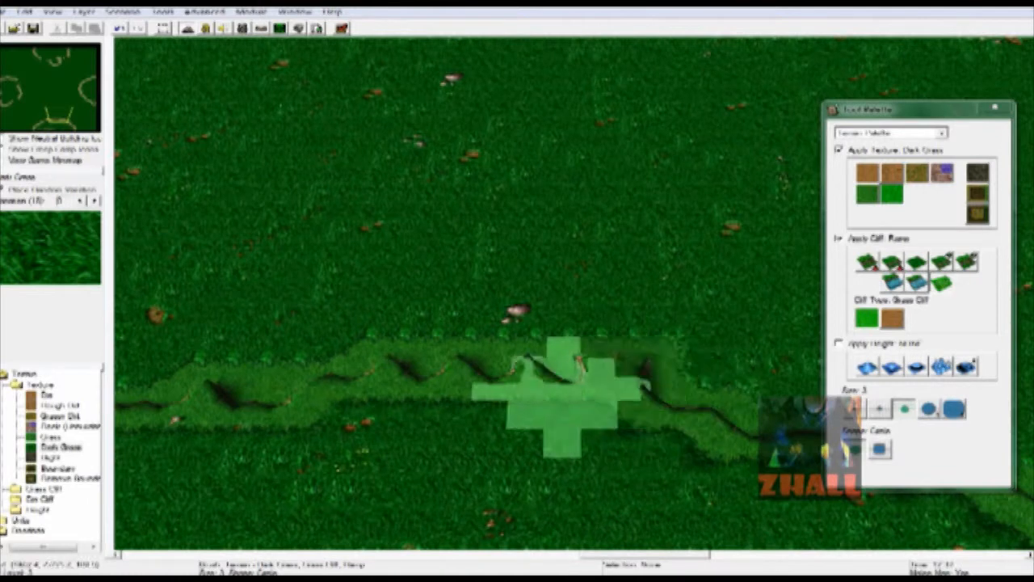
{"action": "left_click", "coordinate": [579, 366]}
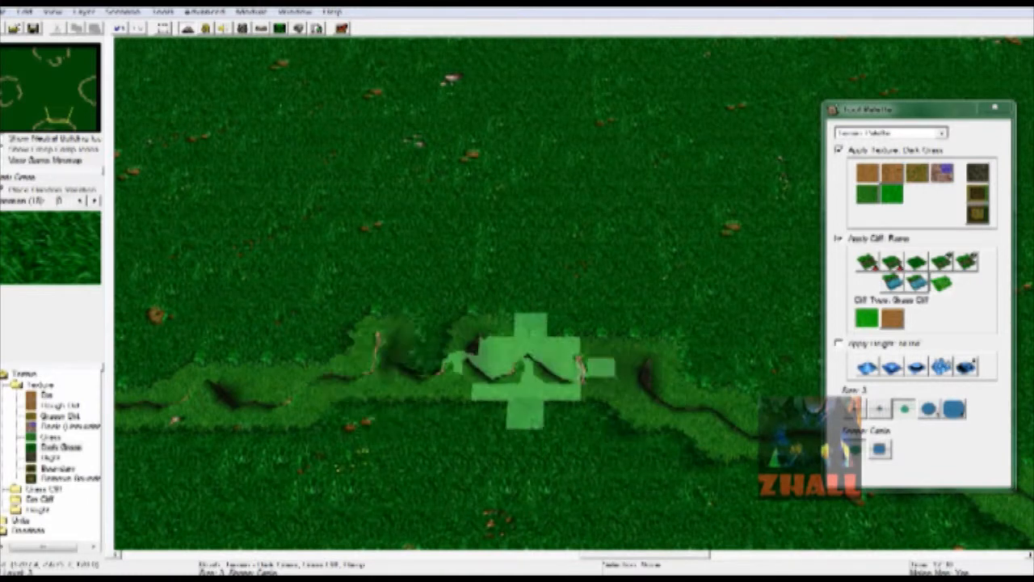
{"action": "key", "text": "Right"}
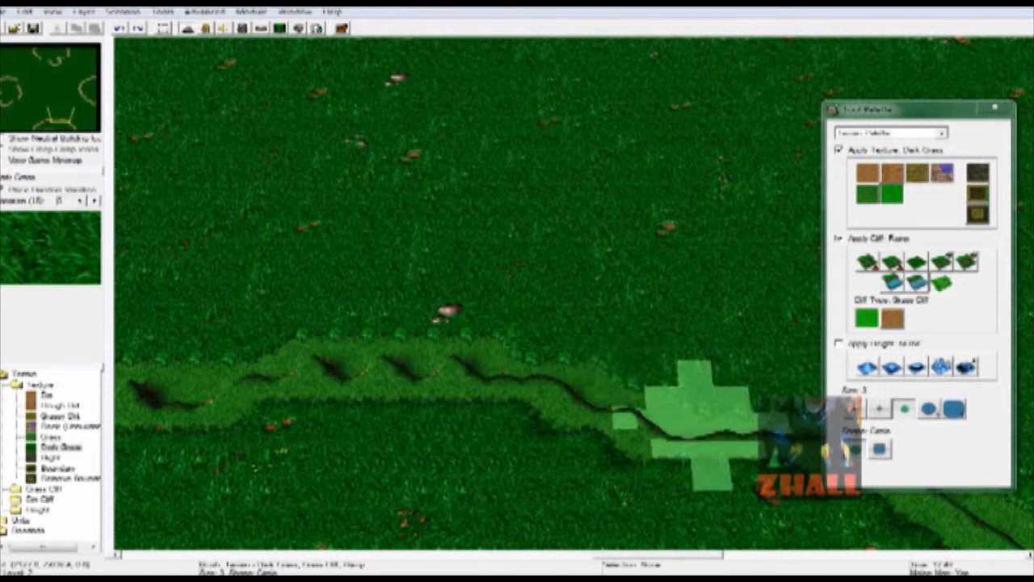
Cut a ramp into the southern plateau's northeastern cliff with the Ramp tool.
{"action": "key", "text": "Down"}
{"action": "key", "text": "Right"}
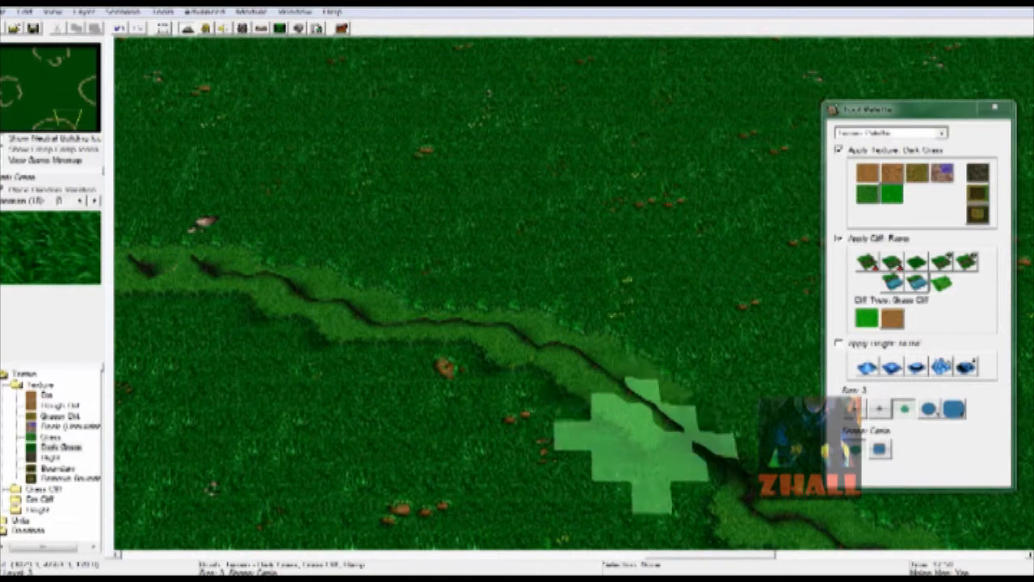
{"action": "key", "text": "Right"}
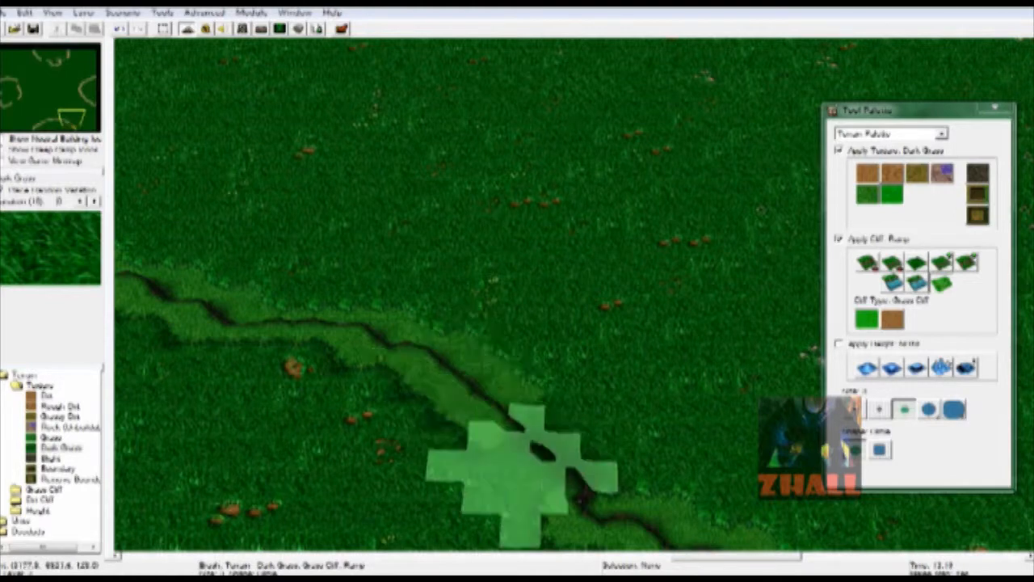
{"action": "key", "text": "Down"}
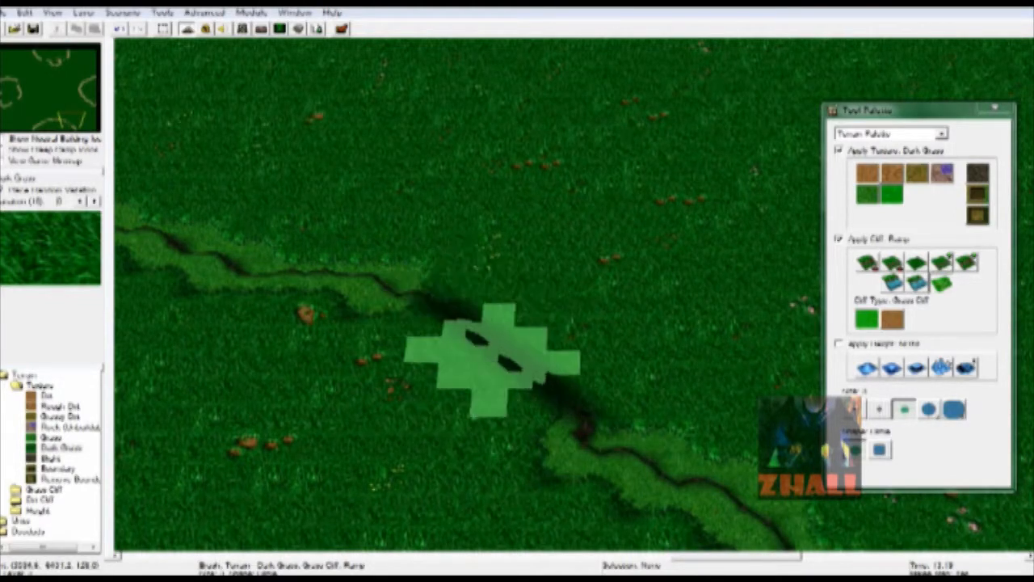
{"action": "key", "text": "Left"}
{"action": "key", "text": "Left"}
{"action": "key", "text": "Right"}
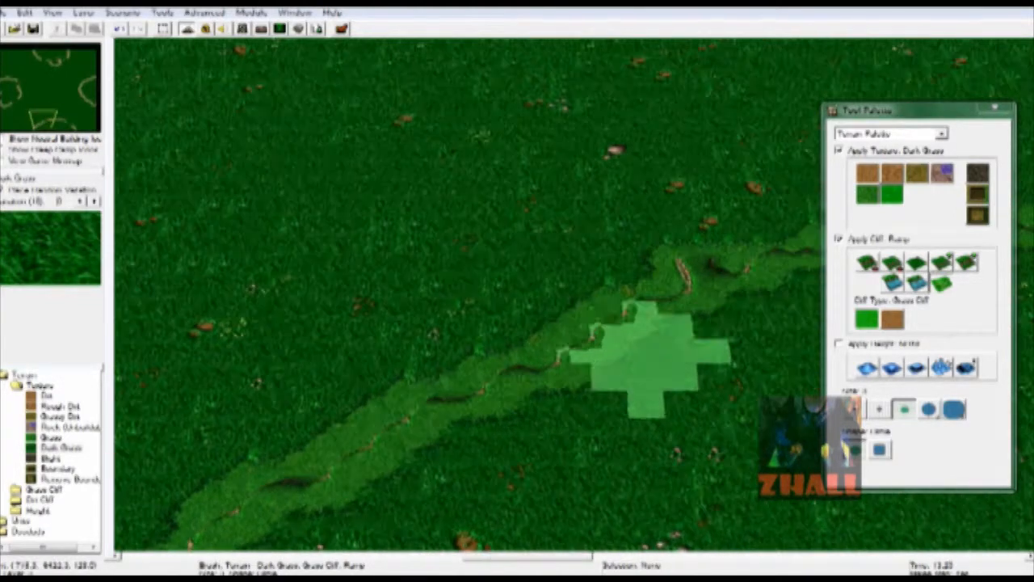
Cut ramps into the eastern plateau's southwestern cliff with the Ramp tool and the size 3 brush.
{"action": "left_click", "coordinate": [607, 318]}
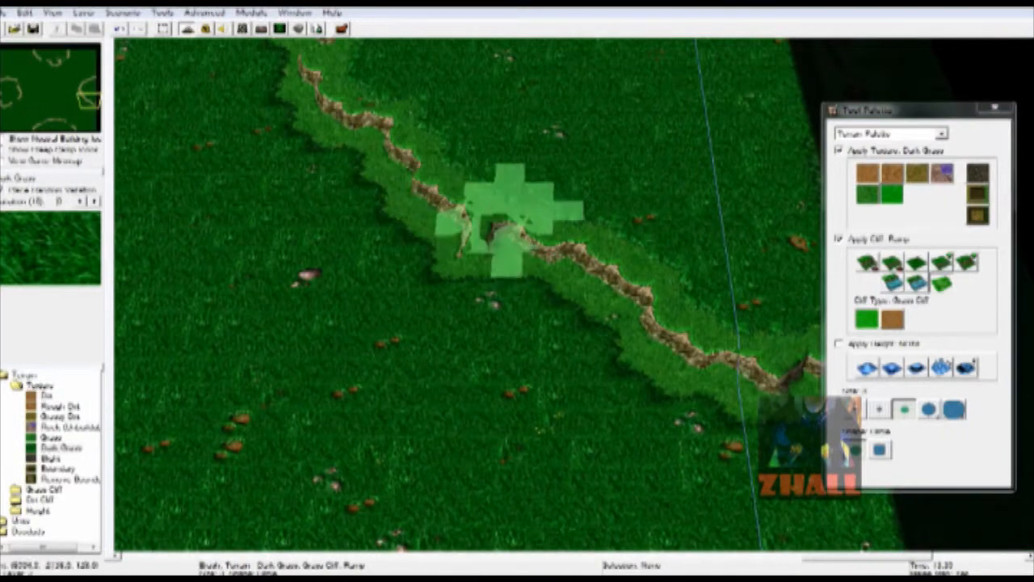
{"action": "key", "text": "Up"}
{"action": "key", "text": "Left"}
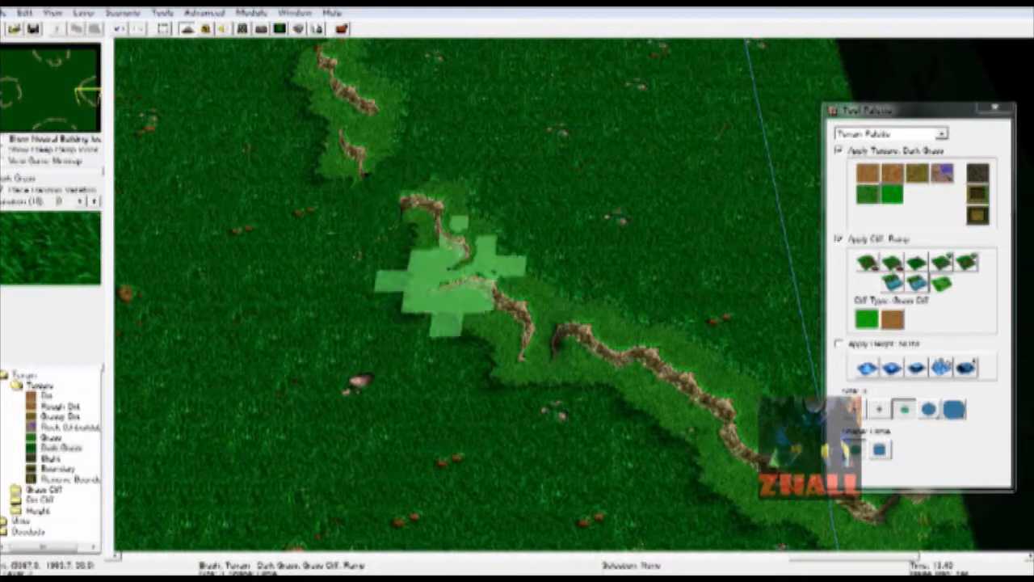
{"action": "key", "text": "Up"}
{"action": "key", "text": "Left"}
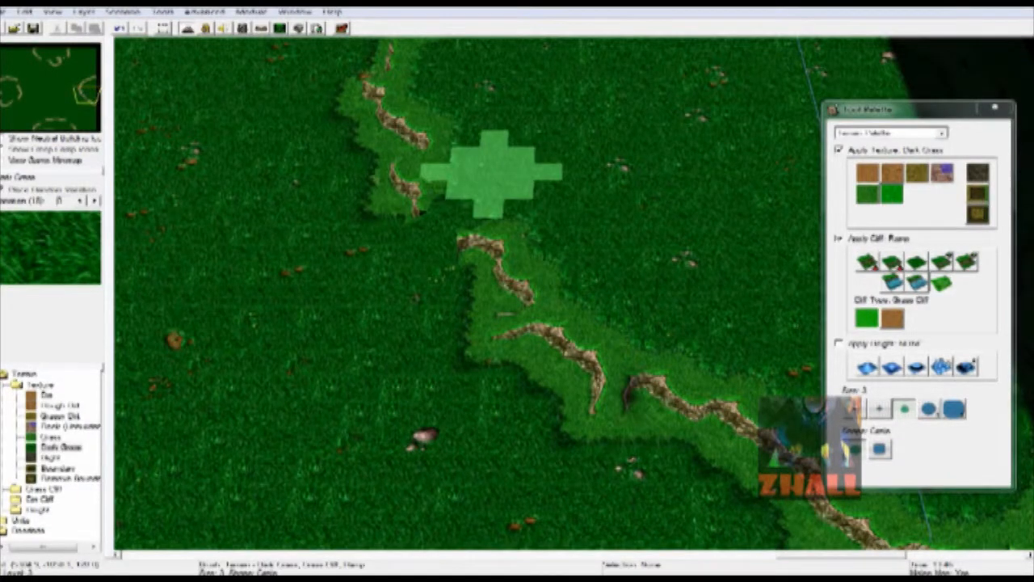
{"action": "key", "text": "Up"}
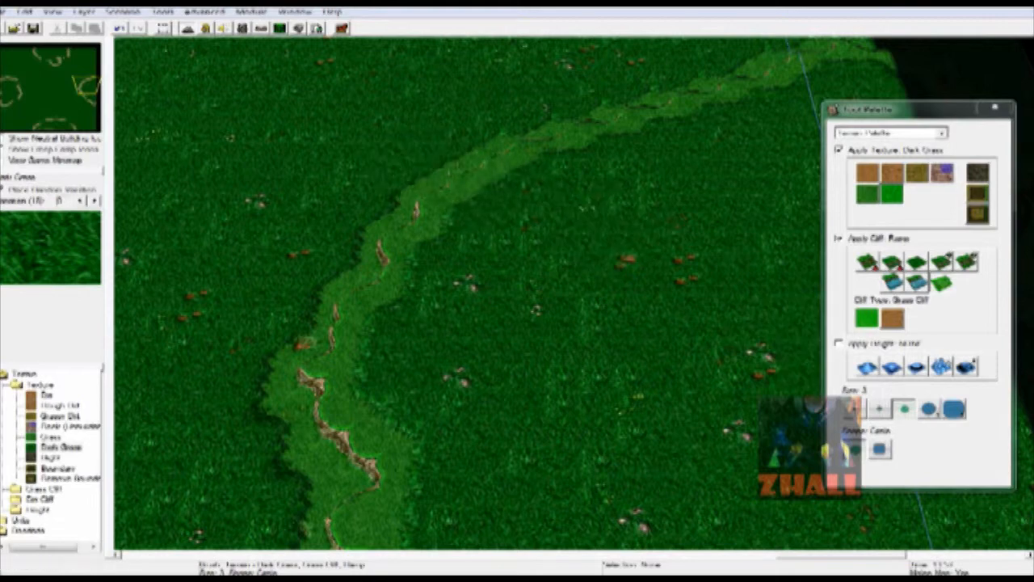
Try to cut a ramp into the eastern plateau's northwestern cliff with the size 5 and size 3 brushes.
{"action": "left_click", "coordinate": [928, 408]}
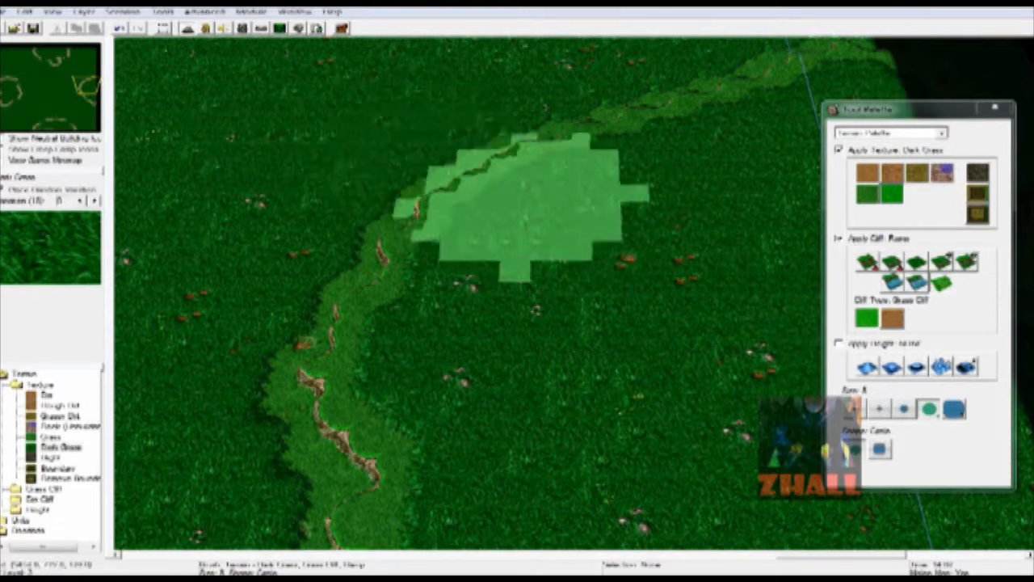
{"action": "key", "text": "Up"}
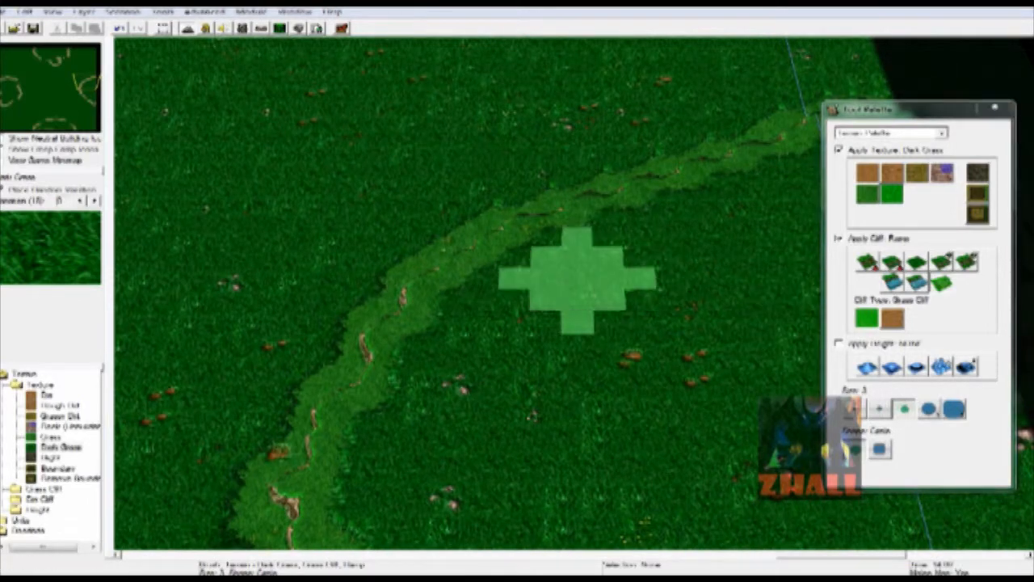
{"action": "left_click", "coordinate": [419, 314]}
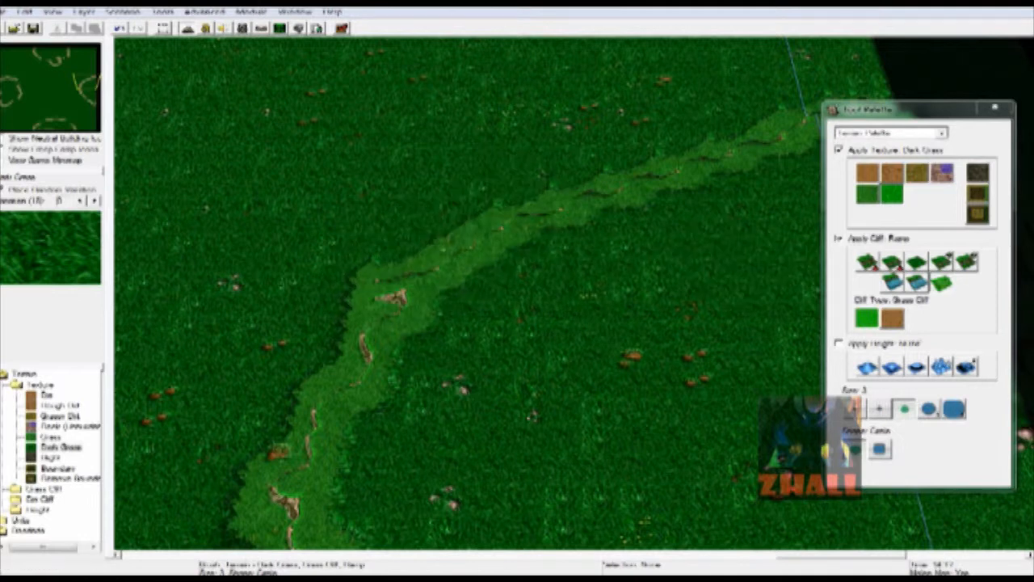
Reshape the eastern plateau's northwestern cliff with the Same Level tool and cut a ramp into it with the size 3 Ramp brush.
{"action": "left_click", "coordinate": [917, 261]}
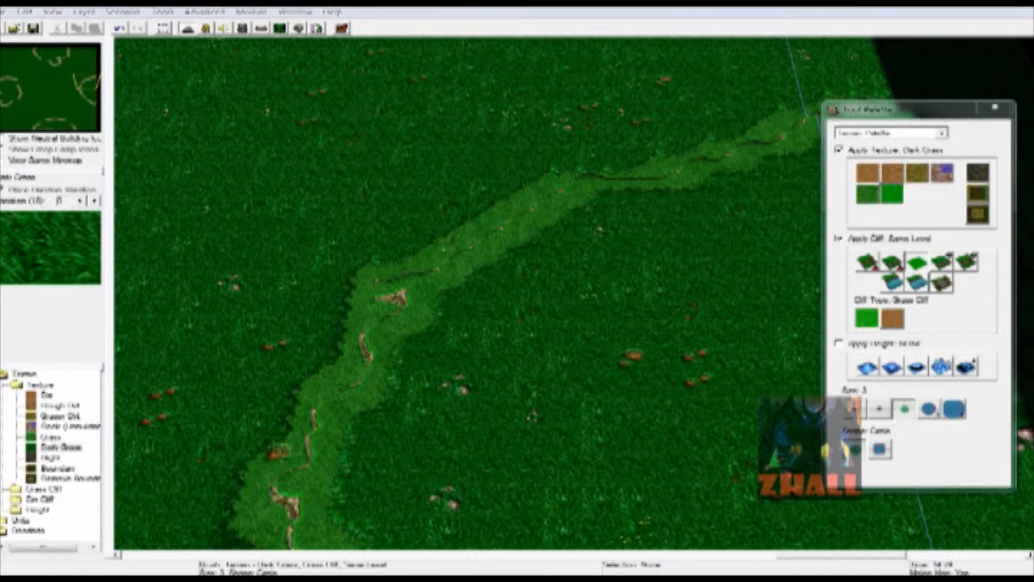
{"action": "left_click", "coordinate": [943, 282]}
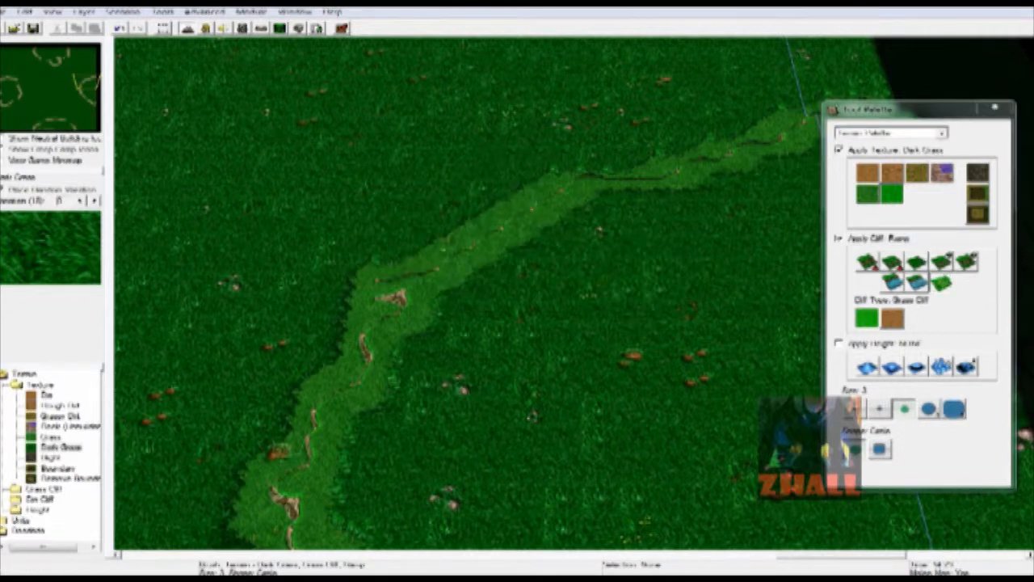
{"action": "left_click", "coordinate": [929, 409]}
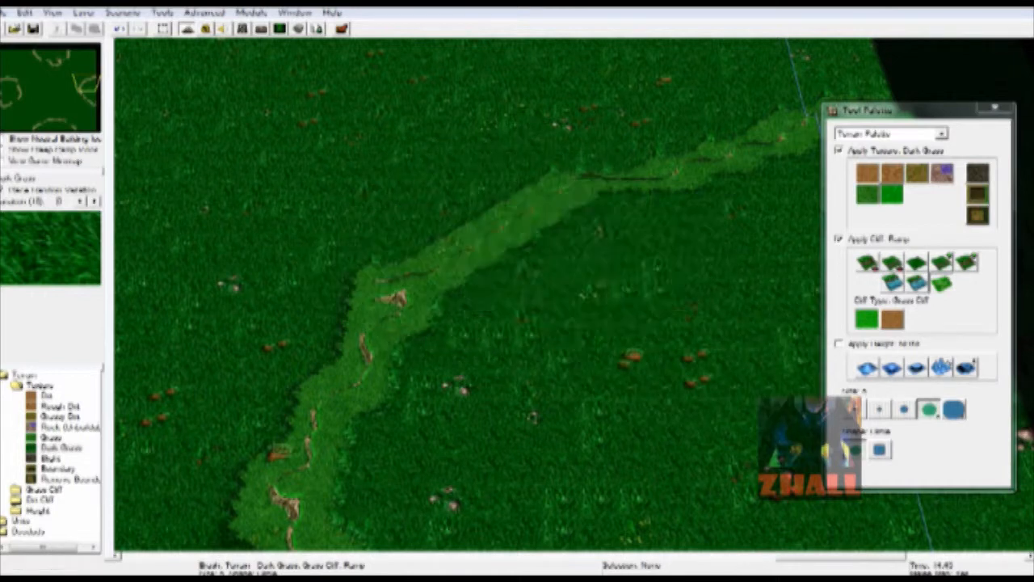
{"action": "left_click", "coordinate": [880, 409]}
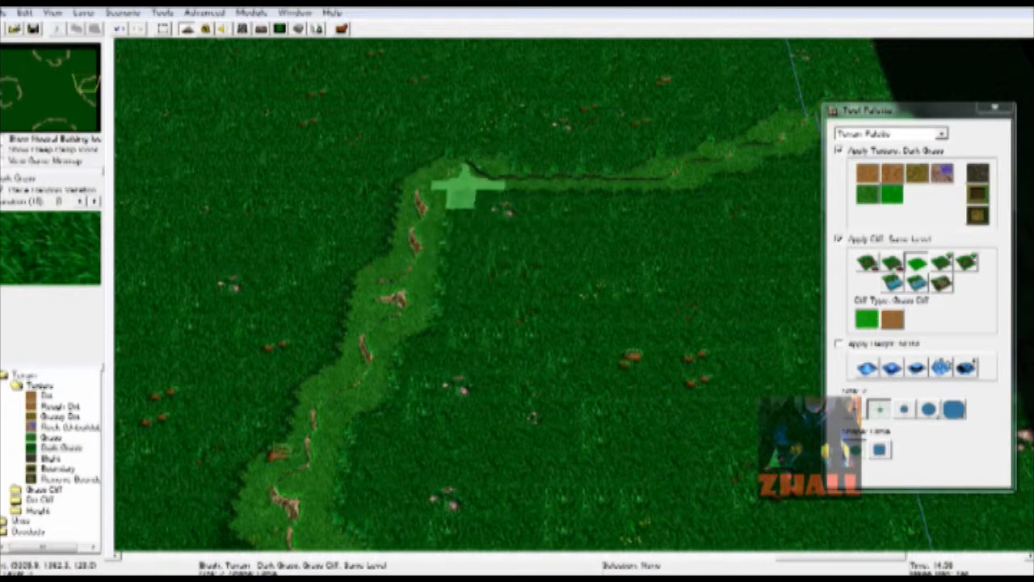
{"action": "left_click", "coordinate": [942, 283]}
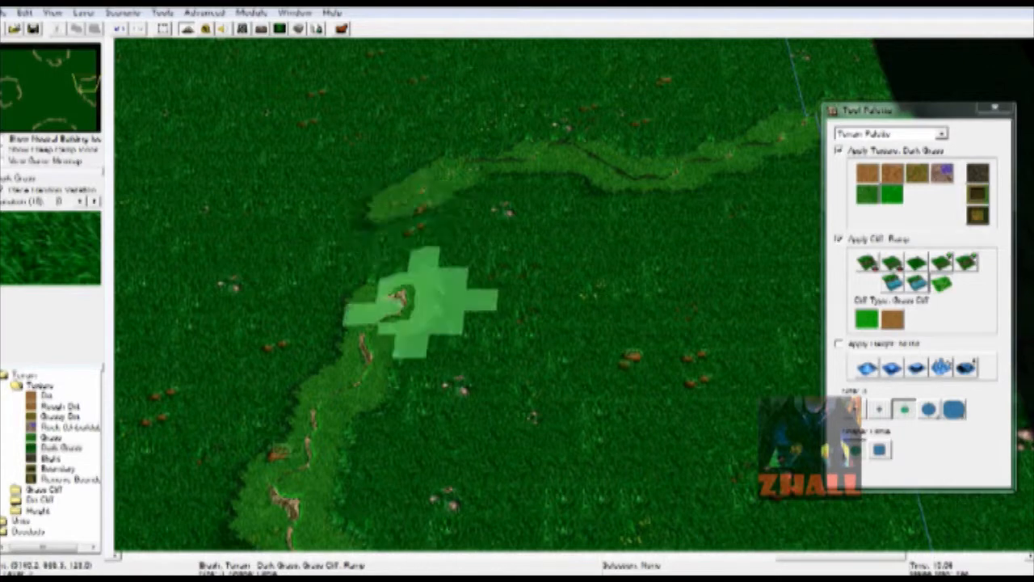
Go to the northern plateau and switch to the Doodad Palette with Summer Tree Wall as the doodad.
{"action": "left_click", "coordinate": [75, 99]}
{"action": "left_click", "coordinate": [82, 94]}
{"action": "left_click", "coordinate": [90, 80]}
{"action": "left_click_drag", "start_coordinate": [89, 81], "coordinate": [50, 55]}
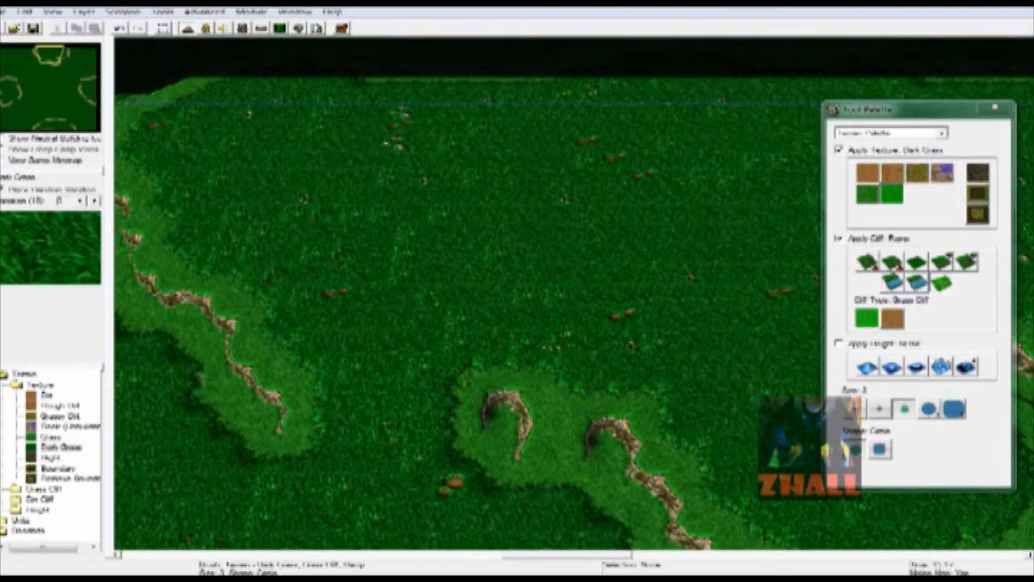
{"action": "left_click", "coordinate": [909, 133]}
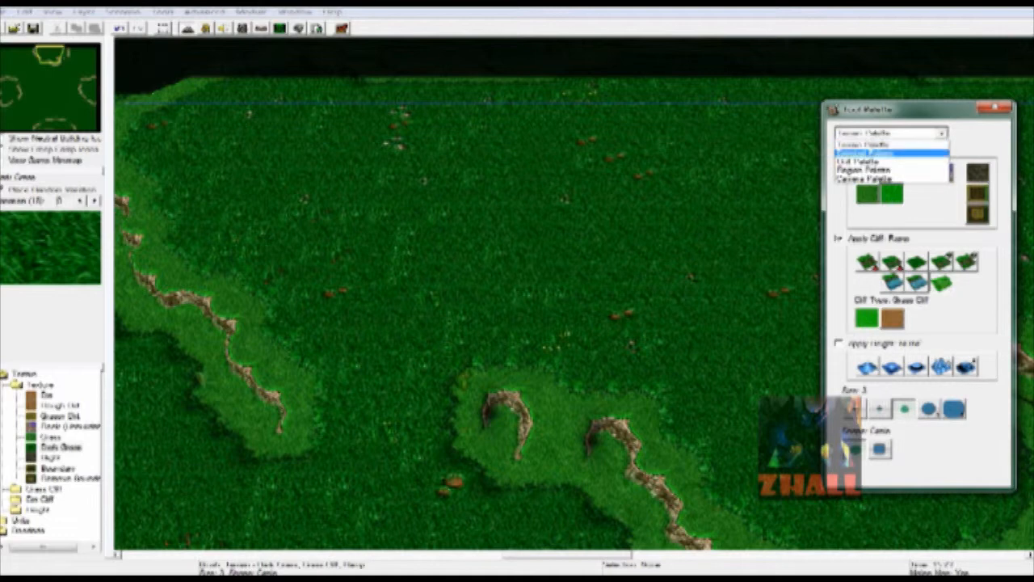
{"action": "left_click", "coordinate": [869, 153]}
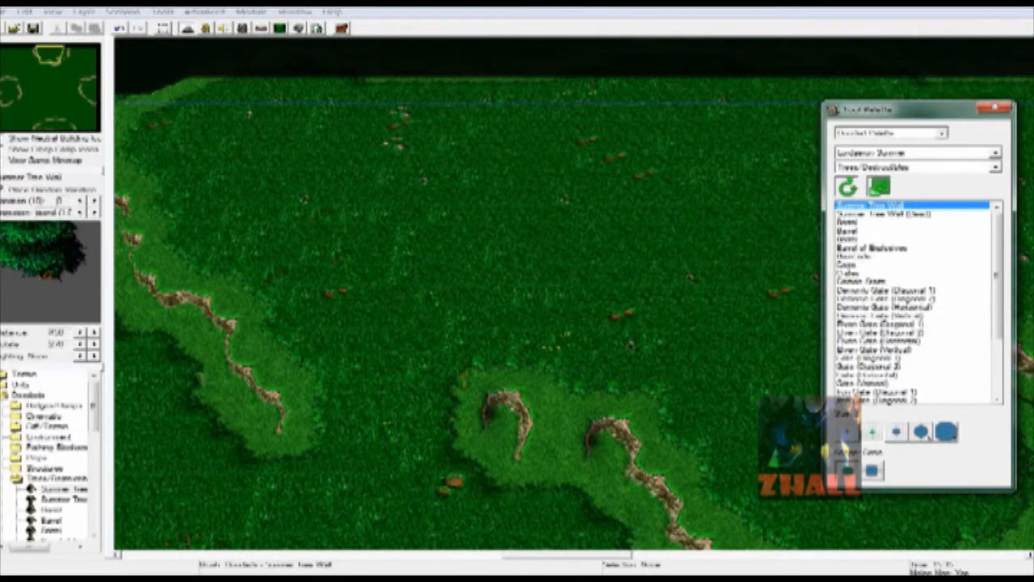
Plant a row of Summer Tree Wall trees along the northern plateau's outer edge, from its western to its eastern end.
{"action": "key", "text": "Left"}
{"action": "key", "text": "Left"}
{"action": "key", "text": "Up"}
{"action": "key", "text": "Right"}
{"action": "key", "text": "Left"}
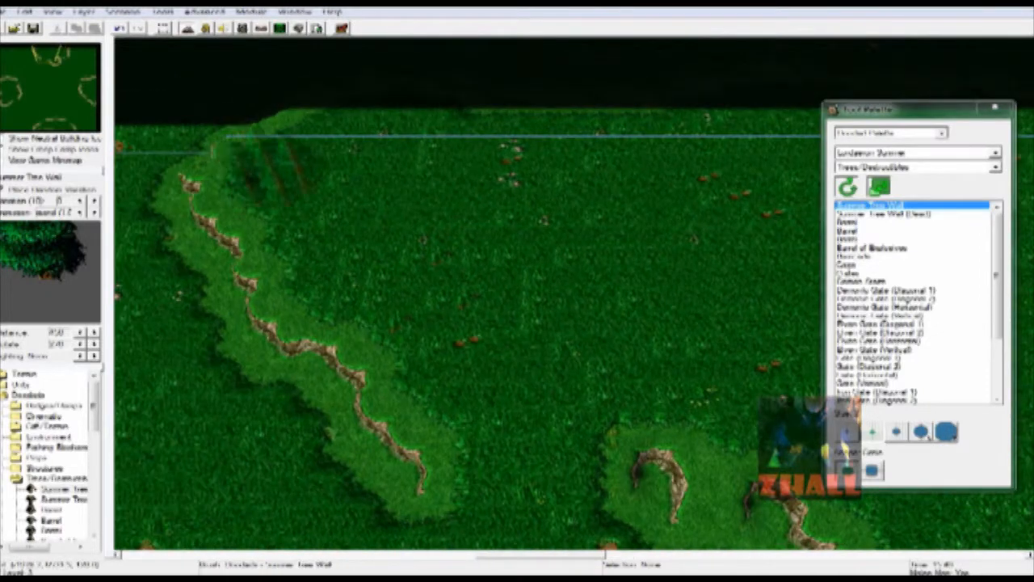
{"action": "left_click_drag", "start_coordinate": [276, 171], "coordinate": [368, 135]}
{"action": "key", "text": "Right"}
{"action": "mouse_move", "coordinate": [503, 95]}
{"action": "left_mouse_down"}
{"action": "mouse_move", "coordinate": [699, 109]}
{"action": "mouse_move", "coordinate": [784, 147]}
{"action": "left_mouse_up"}
{"action": "key", "text": "Right"}
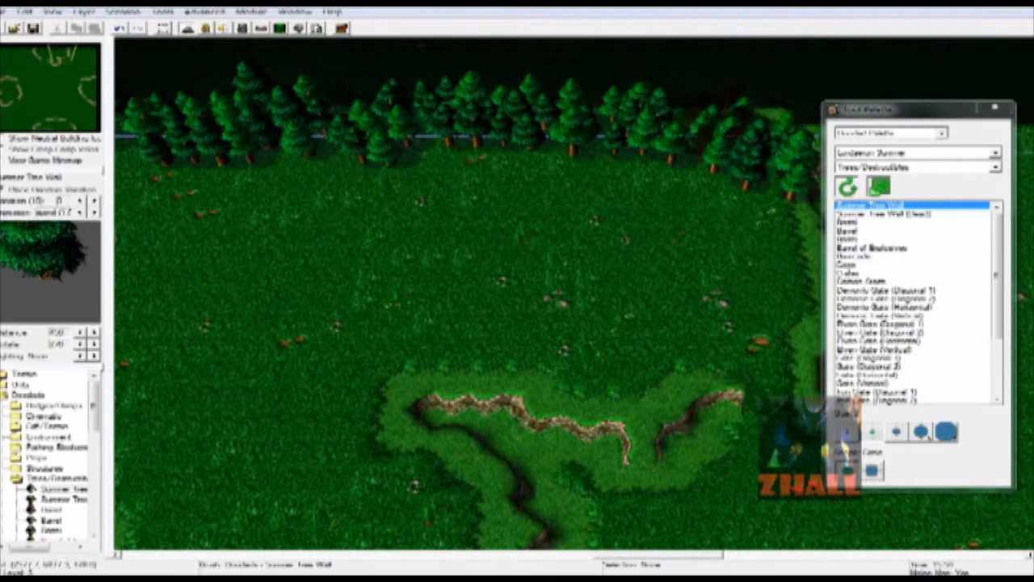
Plant Summer Tree Wall trees along the inside of the northern plateau's southern cliff.
{"action": "key", "text": "Left"}
{"action": "key", "text": "Down"}
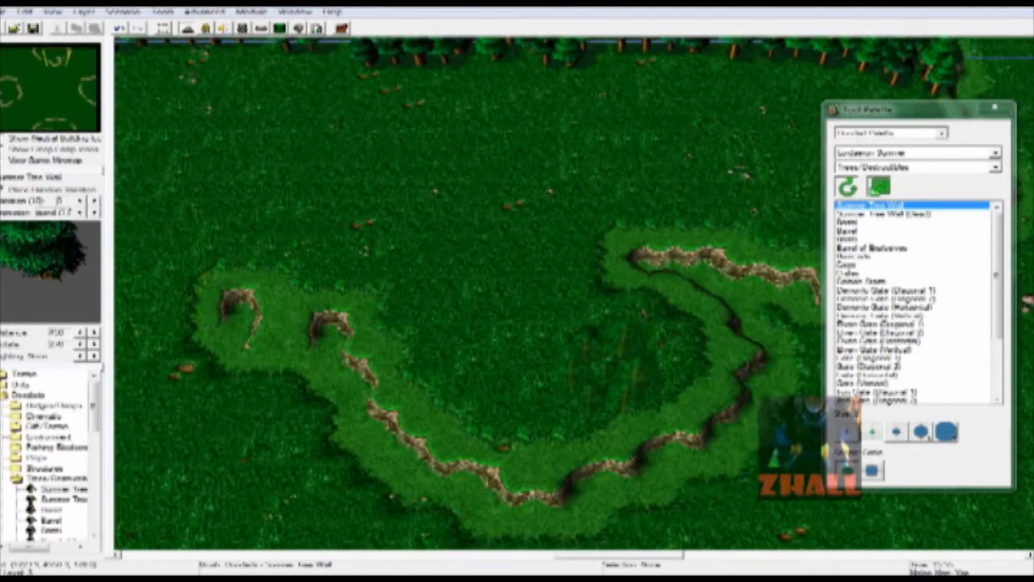
{"action": "left_click_drag", "start_coordinate": [671, 368], "coordinate": [340, 323]}
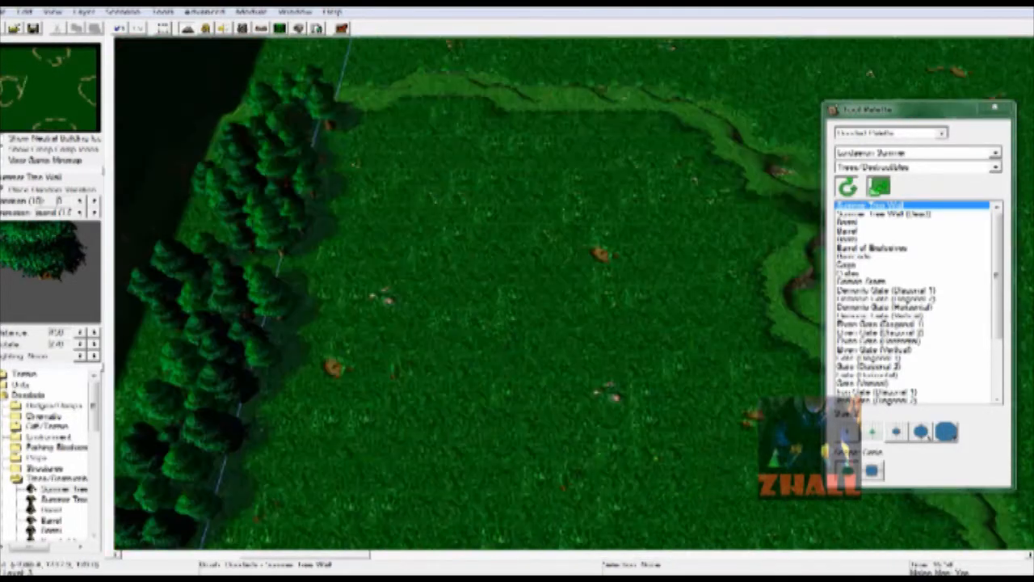
Continue planting Summer Tree Wall trees around the western plateau.
{"action": "key", "text": "Down"}
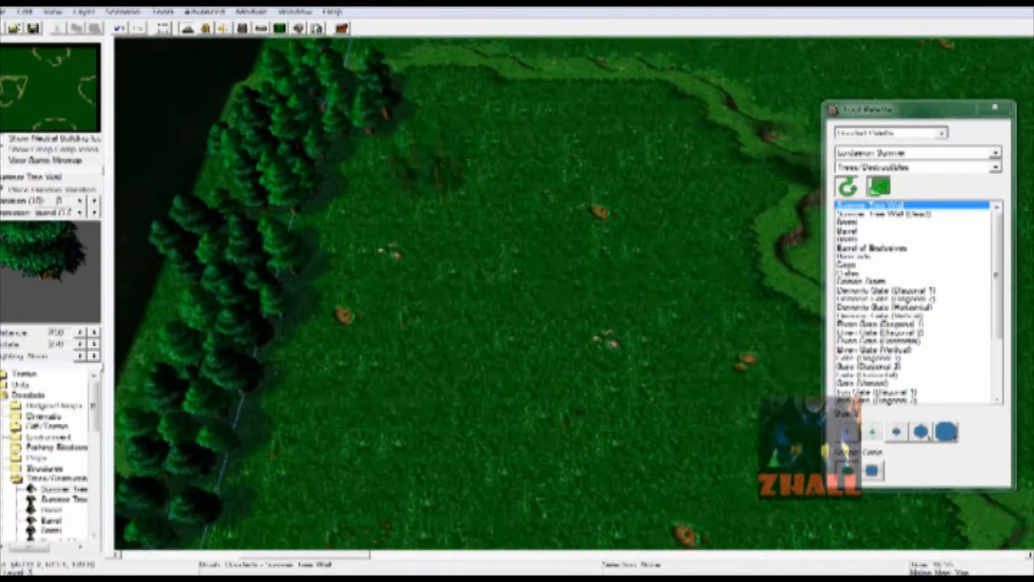
{"action": "key", "text": "Right"}
{"action": "mouse_move", "coordinate": [653, 303]}
{"action": "right_mouse_down"}
{"action": "mouse_move", "coordinate": [555, 265]}
{"action": "mouse_move", "coordinate": [558, 252]}
{"action": "right_mouse_up"}
{"action": "mouse_move", "coordinate": [459, 214]}
{"action": "left_mouse_down"}
{"action": "mouse_move", "coordinate": [517, 400]}
{"action": "mouse_move", "coordinate": [443, 483]}
{"action": "left_mouse_up"}
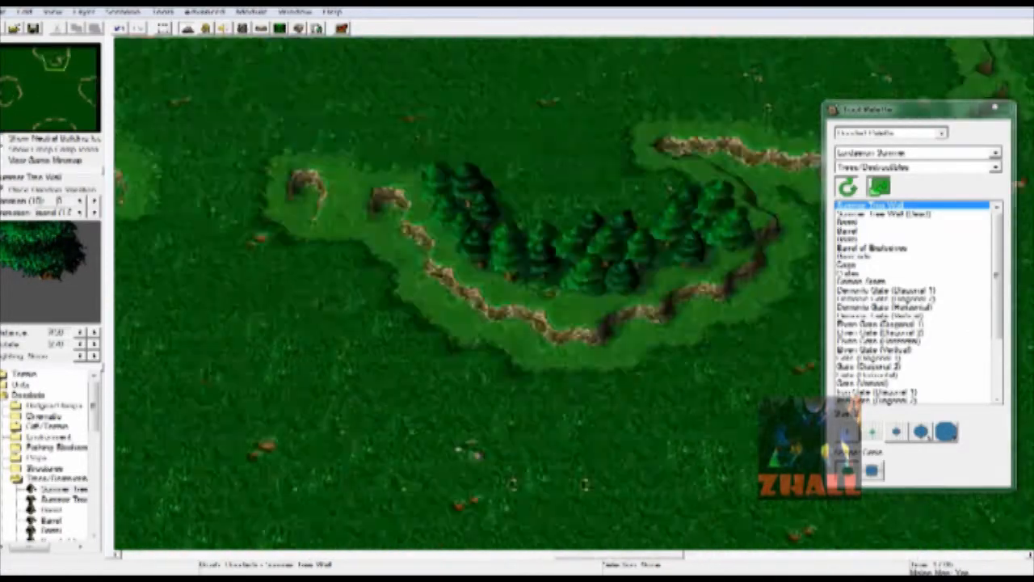
Return to the Terrain Palette and start a lake in the map's center with the Shallow Water cliff tool and size 8 brush.
{"action": "key", "text": "Up"}
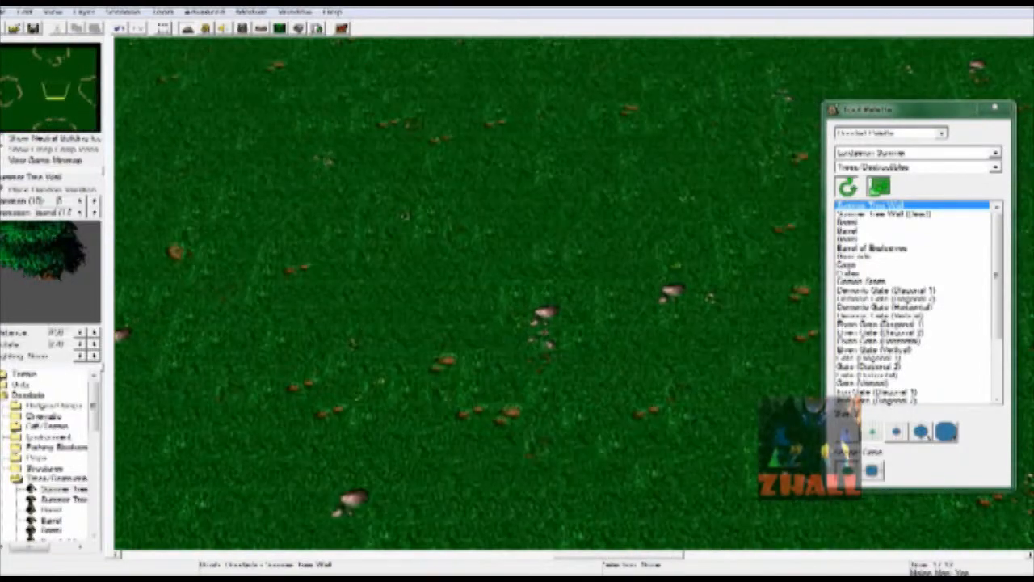
{"action": "key", "text": "Return"}
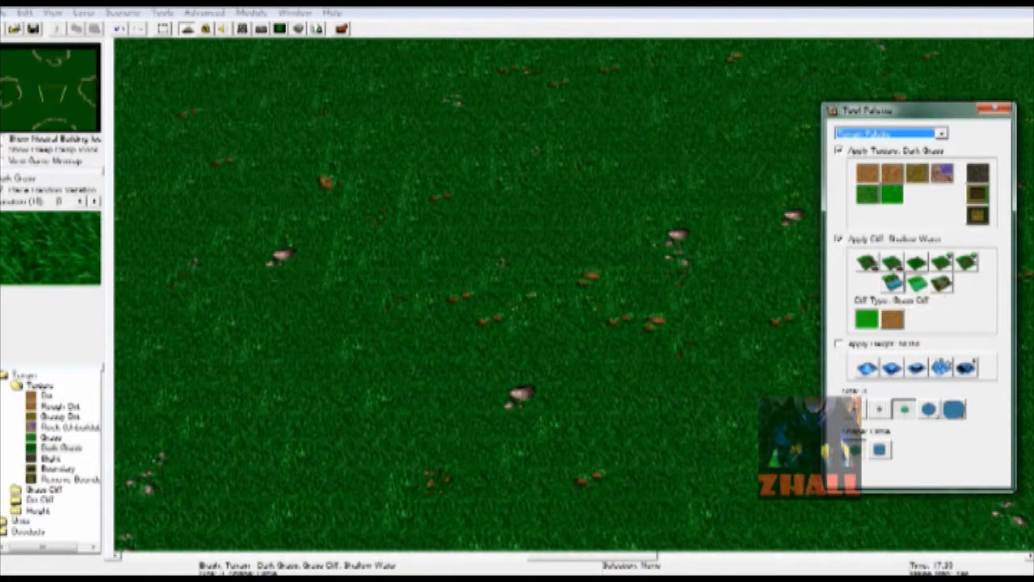
{"action": "left_click", "coordinate": [954, 409]}
{"action": "left_click", "coordinate": [542, 332]}
{"action": "right_click_drag", "start_coordinate": [571, 357], "coordinate": [572, 320]}
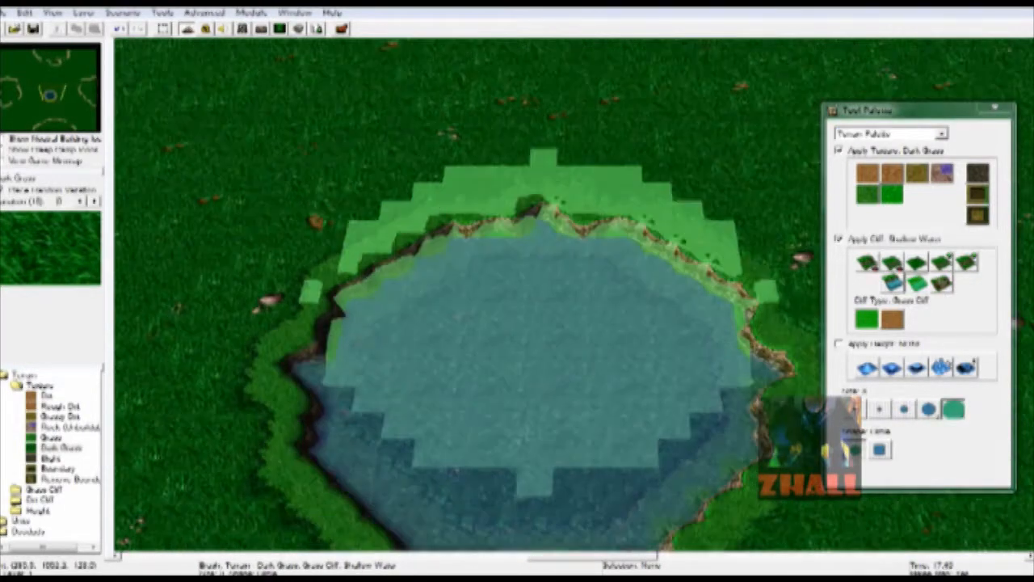
Extend the central Shallow Water lake to the west, south and east into one large rounded basin.
{"action": "mouse_move", "coordinate": [569, 191]}
{"action": "left_mouse_down"}
{"action": "mouse_move", "coordinate": [345, 208]}
{"action": "mouse_move", "coordinate": [332, 346]}
{"action": "left_mouse_up"}
{"action": "right_click_drag", "start_coordinate": [350, 424], "coordinate": [356, 323]}
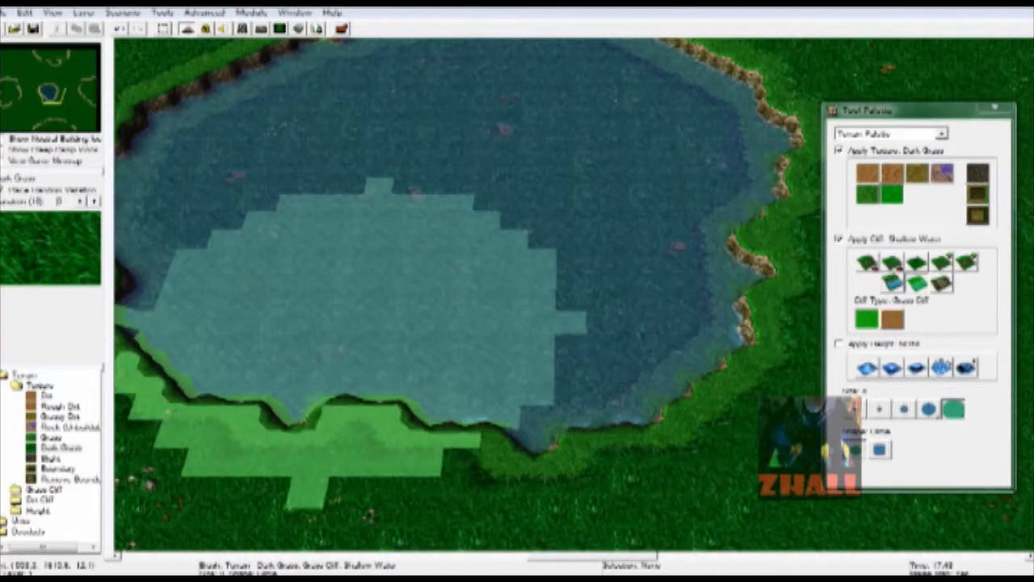
{"action": "left_click_drag", "start_coordinate": [348, 299], "coordinate": [647, 356]}
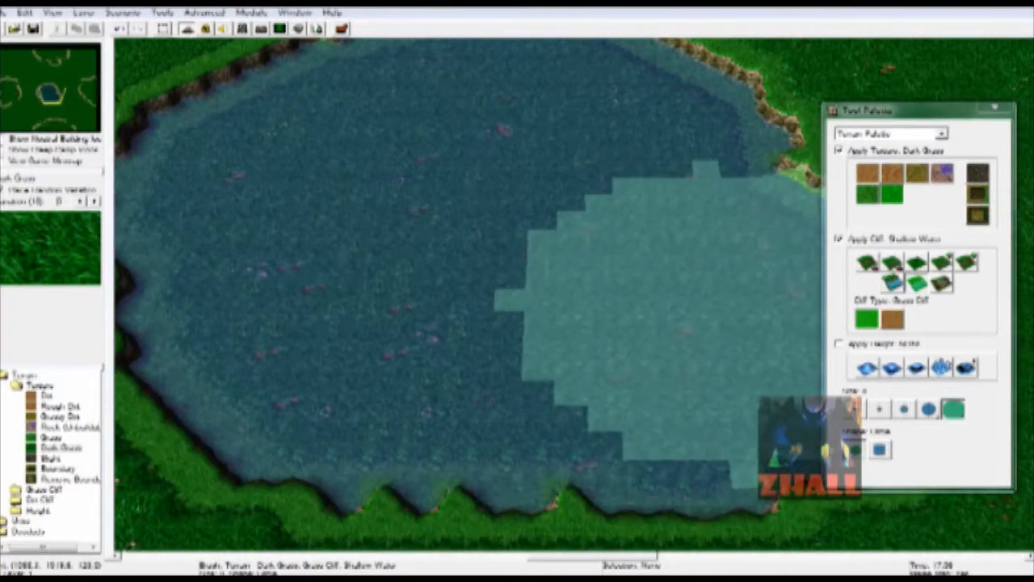
{"action": "left_click_drag", "start_coordinate": [710, 314], "coordinate": [716, 119]}
{"action": "right_click_drag", "start_coordinate": [745, 145], "coordinate": [749, 223]}
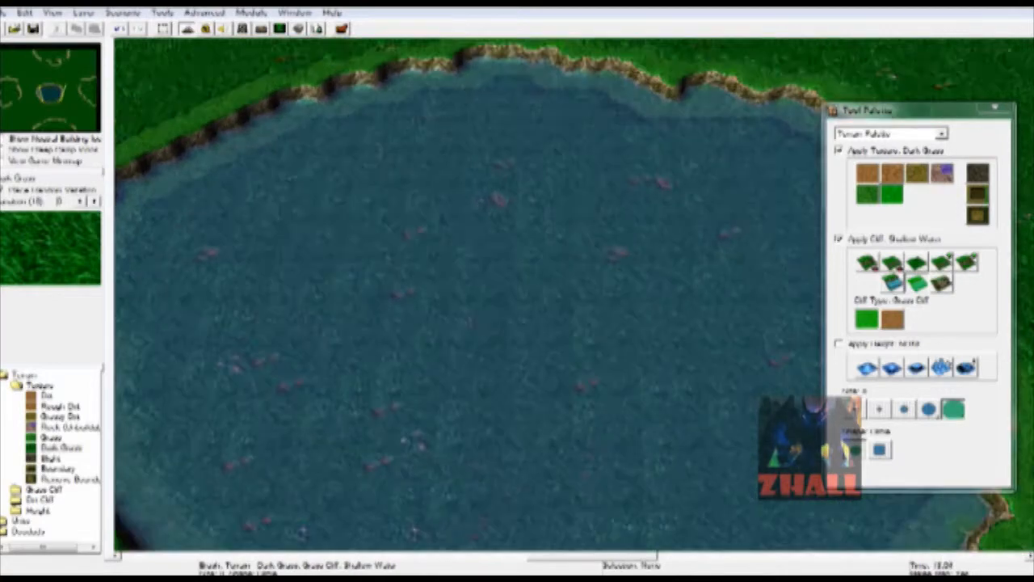
Raise a small island in the middle of the lake with Increase Two and the size 3 brush, and sink a size 1 Deep Water hole in it.
{"action": "left_click", "coordinate": [893, 283]}
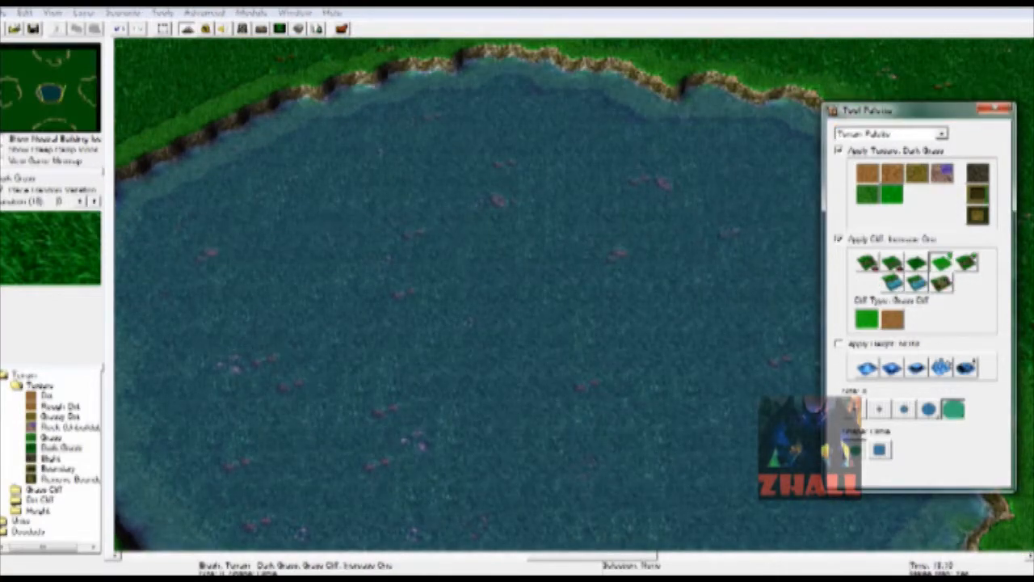
{"action": "left_click", "coordinate": [879, 409]}
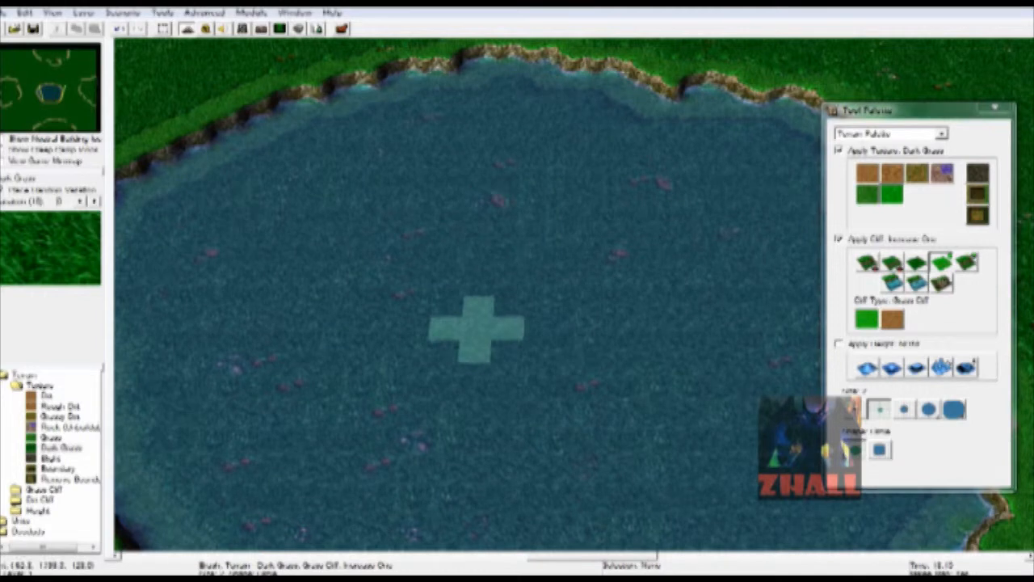
{"action": "left_click", "coordinate": [904, 409]}
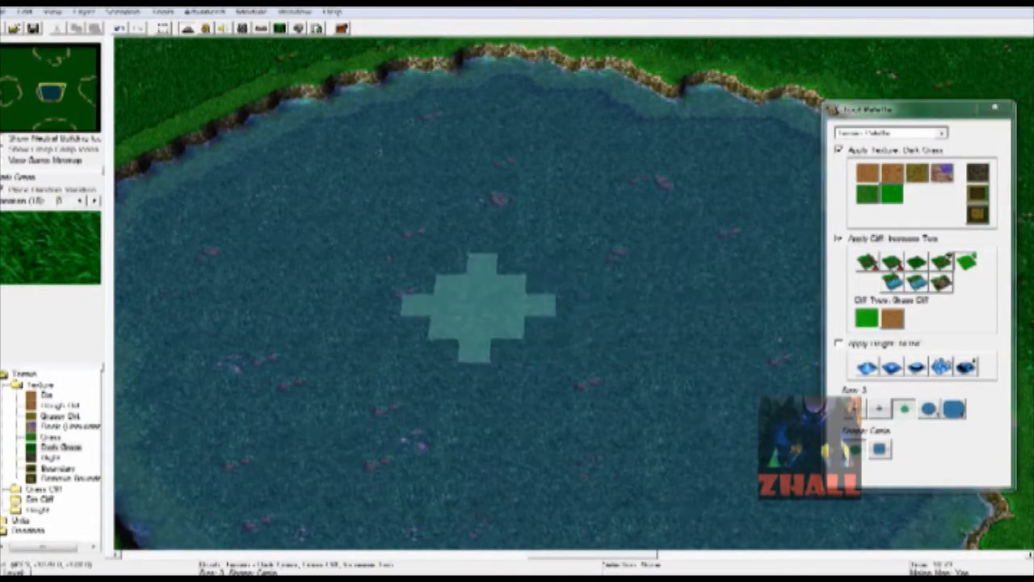
{"action": "left_click", "coordinate": [474, 310]}
{"action": "left_click", "coordinate": [915, 282]}
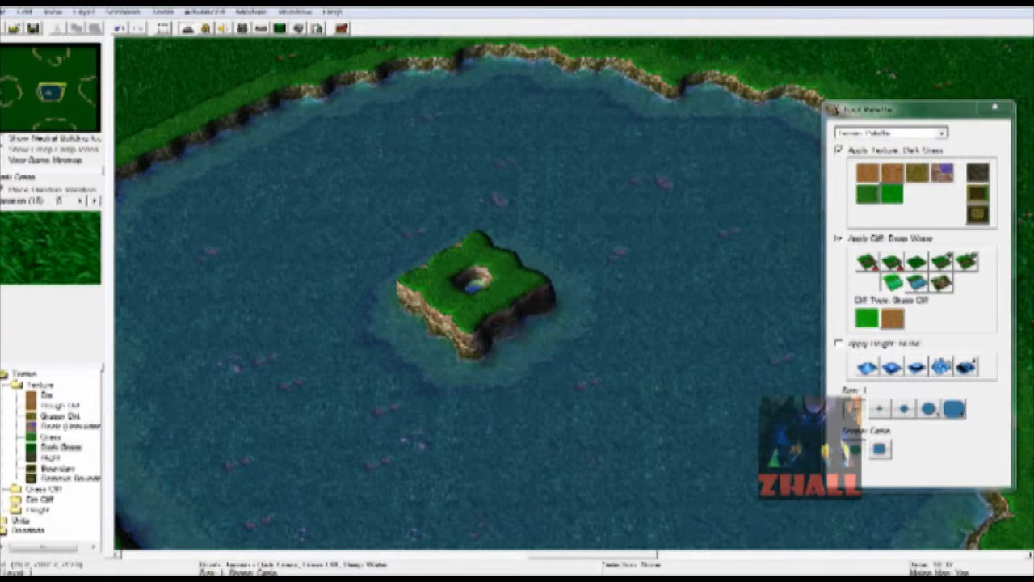
Extend the island with the Same Level tool and hollow out its middle as a Deep Water pool using the size 2 brush.
{"action": "left_click", "coordinate": [916, 261]}
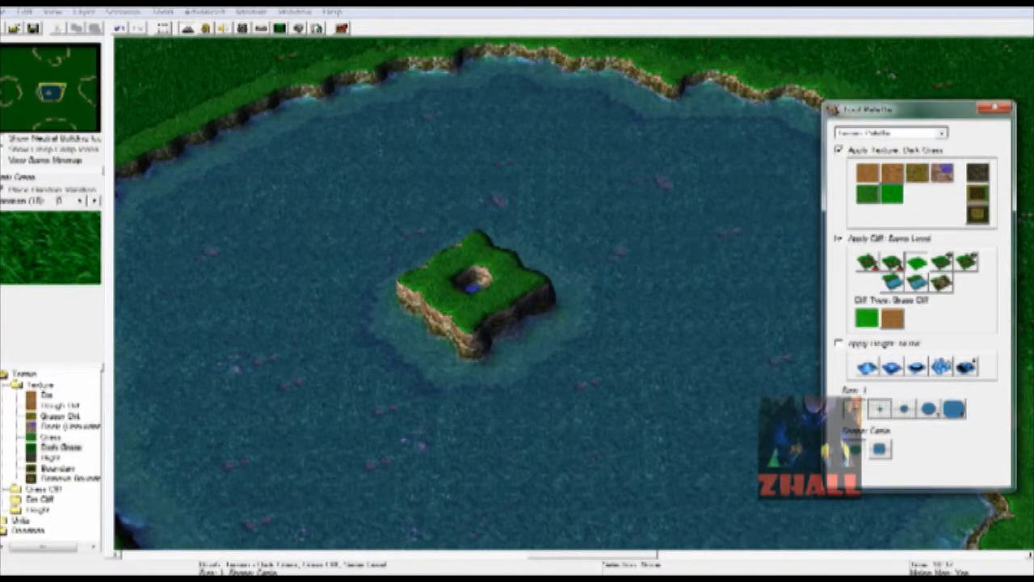
{"action": "left_click_drag", "start_coordinate": [473, 279], "coordinate": [468, 345]}
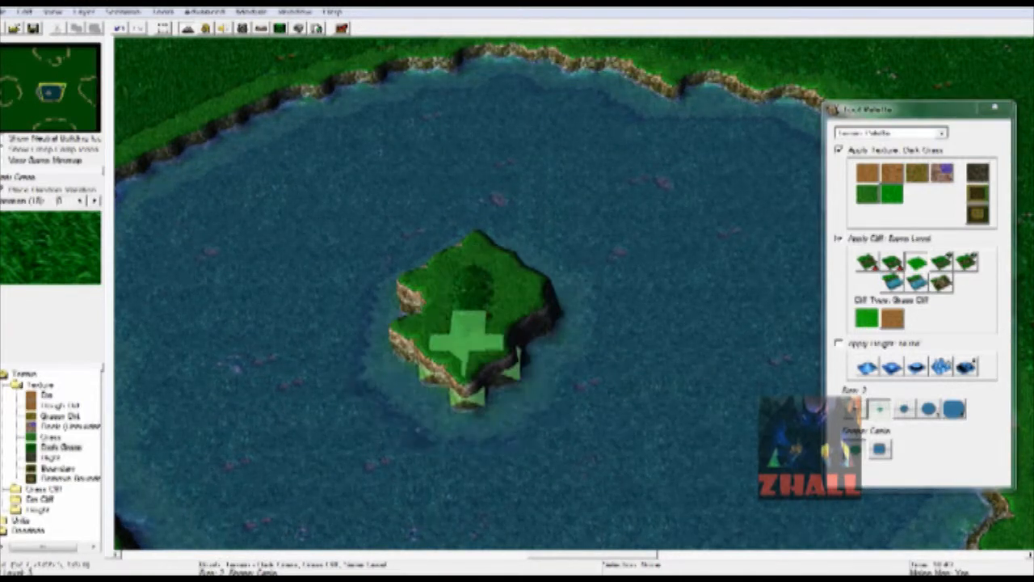
{"action": "left_click", "coordinate": [892, 282]}
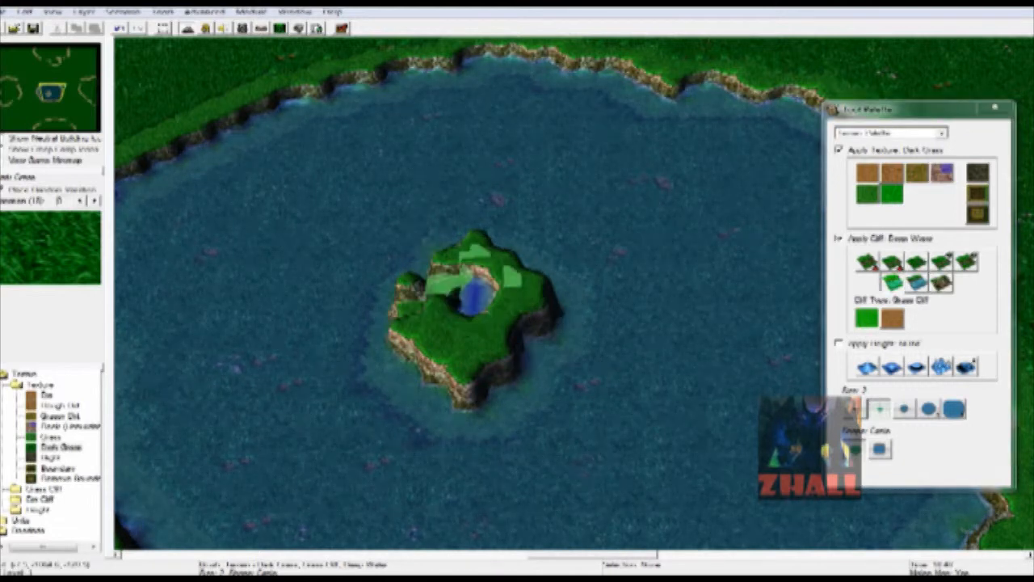
{"action": "mouse_move", "coordinate": [514, 339]}
{"action": "left_mouse_down"}
{"action": "mouse_move", "coordinate": [432, 351]}
{"action": "mouse_move", "coordinate": [473, 277]}
{"action": "left_mouse_up"}
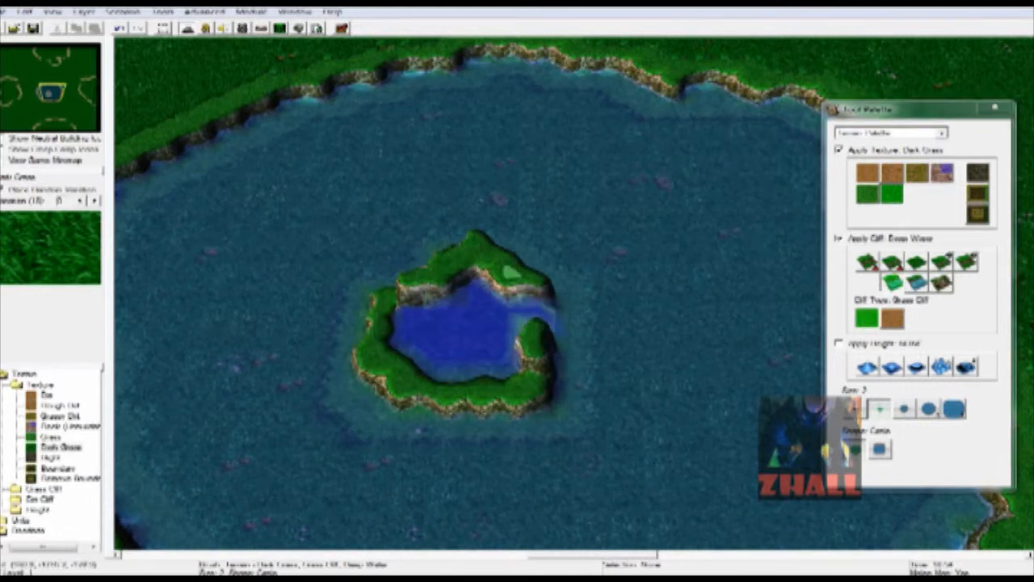
Reshape the island's grassy rim around the Deep Water pool with the size 2 cliff brush, leaving a gap on the southeast side.
{"action": "left_click_drag", "start_coordinate": [465, 319], "coordinate": [515, 323]}
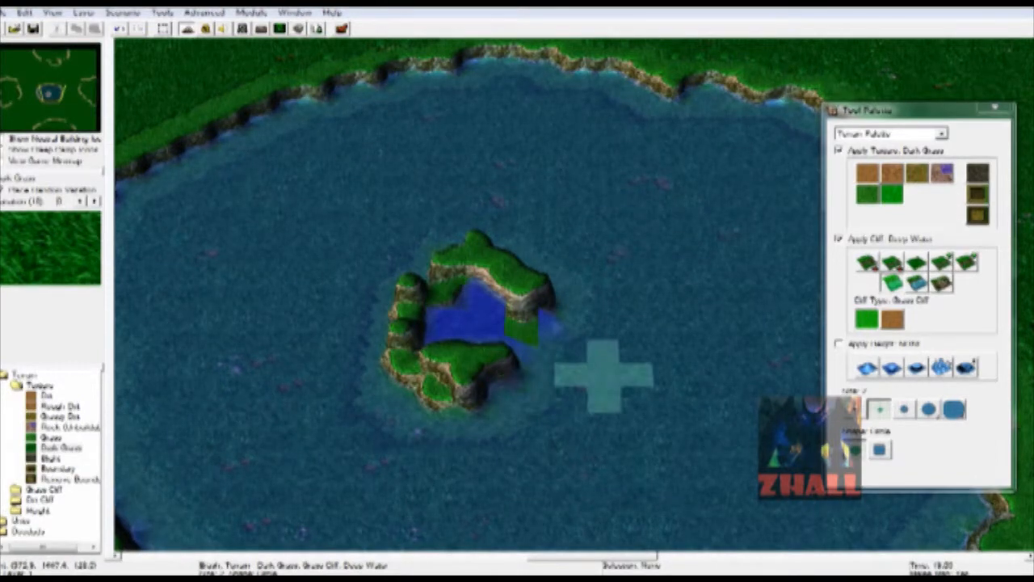
{"action": "scroll", "coordinate": [554, 369], "scroll_direction": "up", "scroll_amount": 3}
{"action": "mouse_move", "coordinate": [508, 341]}
{"action": "left_mouse_down"}
{"action": "mouse_move", "coordinate": [525, 351]}
{"action": "mouse_move", "coordinate": [508, 330]}
{"action": "mouse_move", "coordinate": [405, 272]}
{"action": "mouse_move", "coordinate": [555, 377]}
{"action": "mouse_move", "coordinate": [664, 382]}
{"action": "mouse_move", "coordinate": [642, 284]}
{"action": "mouse_move", "coordinate": [525, 341]}
{"action": "mouse_move", "coordinate": [489, 462]}
{"action": "mouse_move", "coordinate": [356, 405]}
{"action": "mouse_move", "coordinate": [377, 521]}
{"action": "mouse_move", "coordinate": [453, 477]}
{"action": "mouse_move", "coordinate": [570, 457]}
{"action": "left_mouse_up"}
{"action": "mouse_move", "coordinate": [665, 420]}
{"action": "right_mouse_down"}
{"action": "mouse_move", "coordinate": [652, 388]}
{"action": "mouse_move", "coordinate": [697, 275]}
{"action": "mouse_move", "coordinate": [702, 321]}
{"action": "right_mouse_up"}
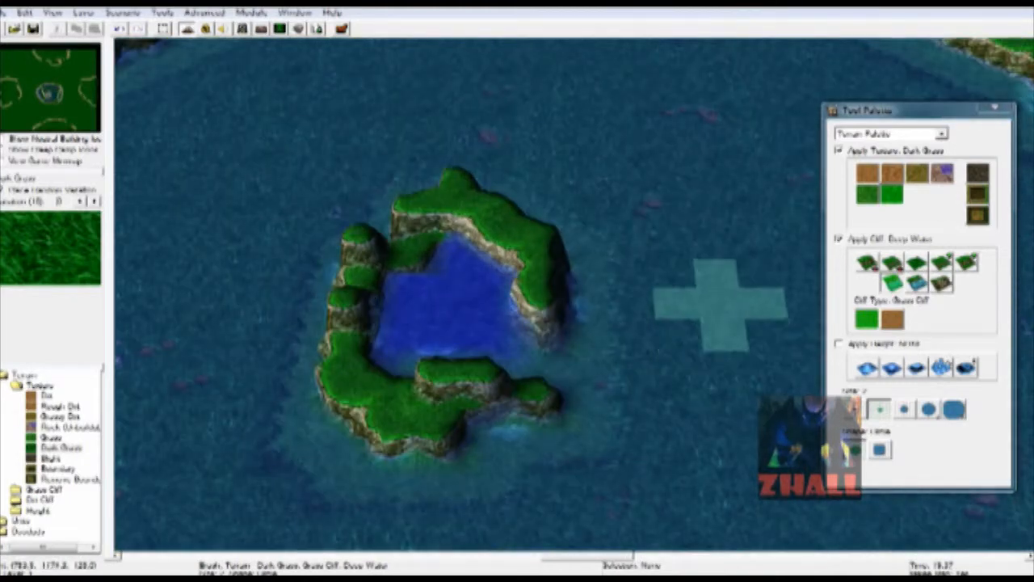
{"action": "scroll", "coordinate": [606, 388], "scroll_direction": "up", "scroll_amount": 2}
{"action": "scroll", "coordinate": [709, 309], "scroll_direction": "down", "scroll_amount": 2}
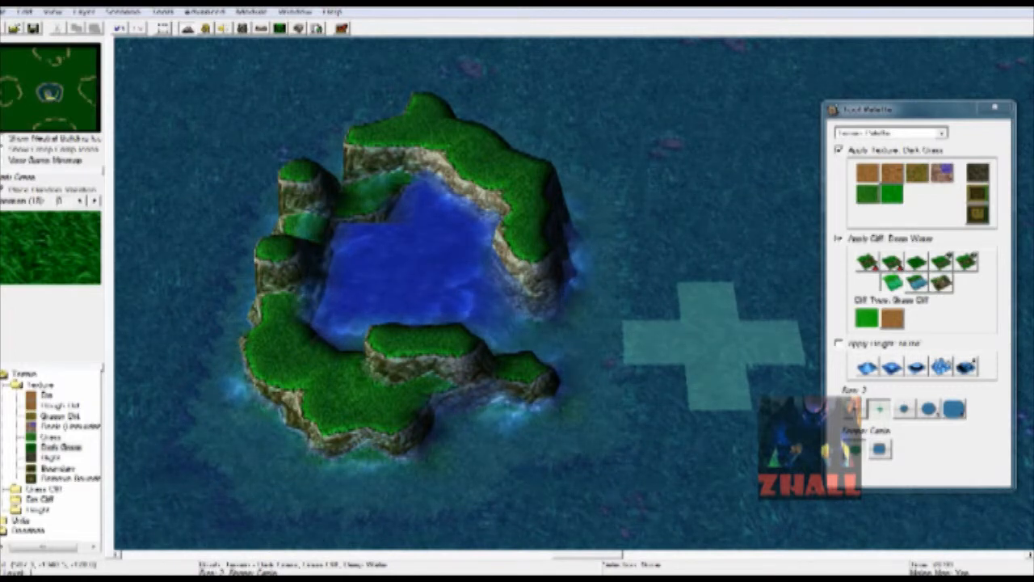
Switch to the Doodad Palette and show the Water doodads of the Lordaeron Summer tileset.
{"action": "left_click", "coordinate": [890, 133]}
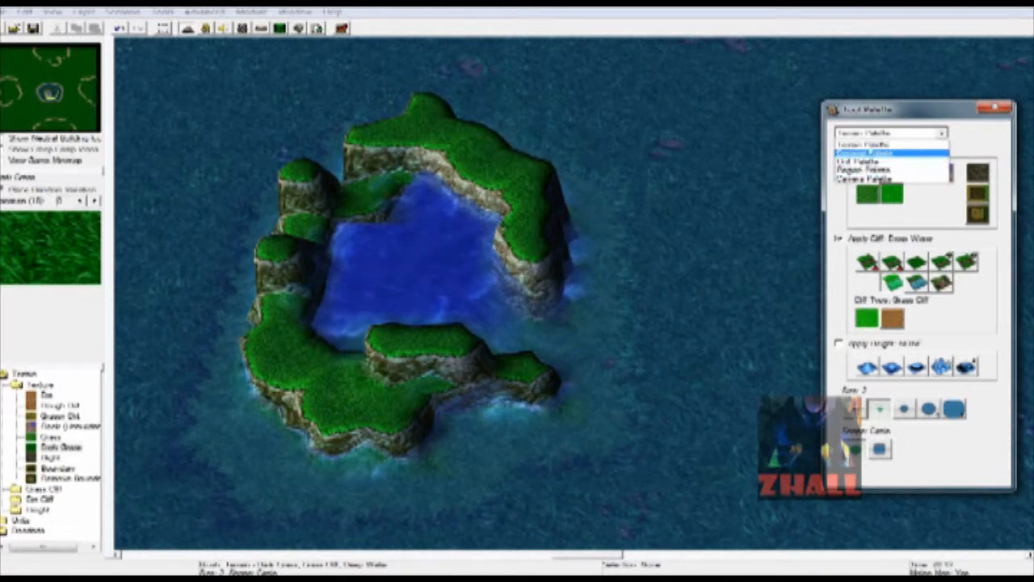
{"action": "left_click", "coordinate": [865, 152]}
{"action": "mouse_move", "coordinate": [998, 274]}
{"action": "left_mouse_down"}
{"action": "mouse_move", "coordinate": [998, 289]}
{"action": "mouse_move", "coordinate": [997, 275]}
{"action": "left_mouse_up"}
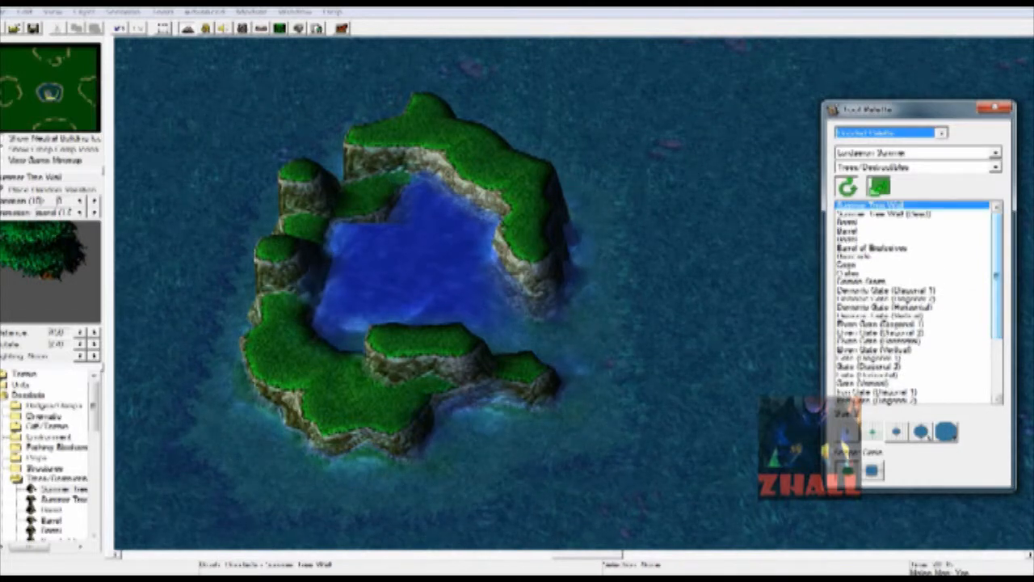
{"action": "left_click", "coordinate": [995, 167]}
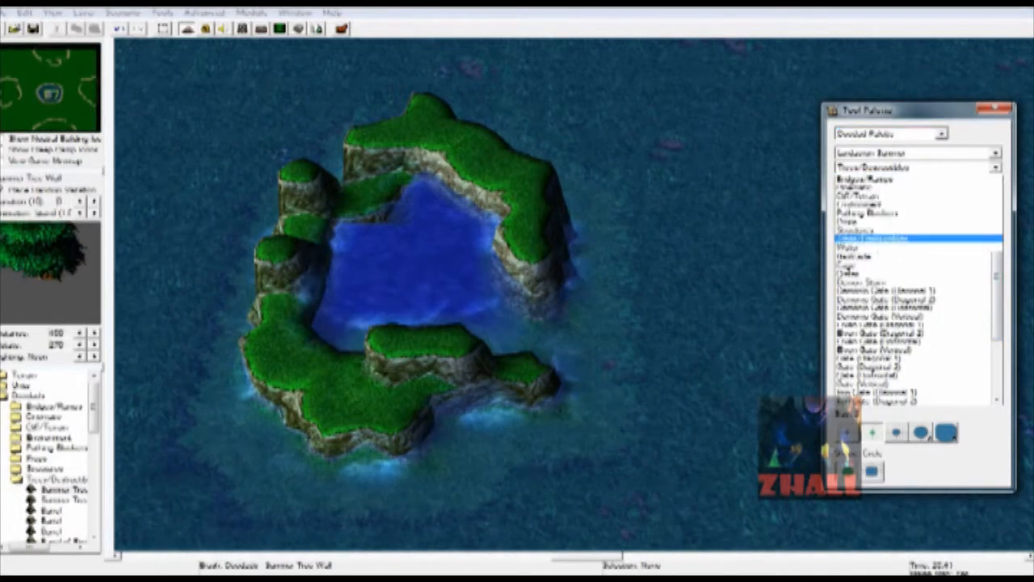
{"action": "left_click", "coordinate": [858, 247]}
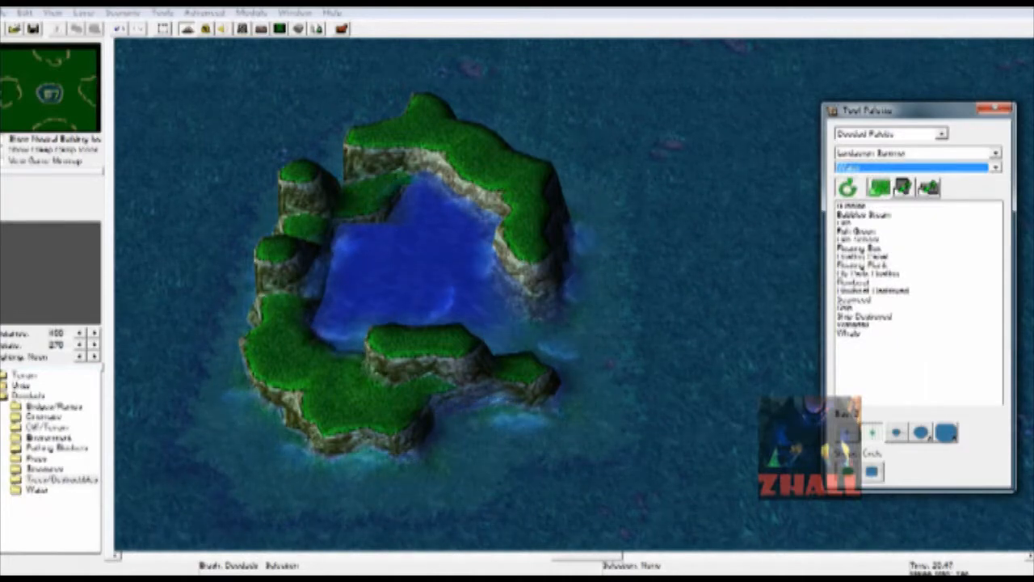
Place Waterfall doodads in the island's southeast gap, along its west rim and in the lake east of it.
{"action": "left_click", "coordinate": [854, 299]}
{"action": "left_click", "coordinate": [854, 324]}
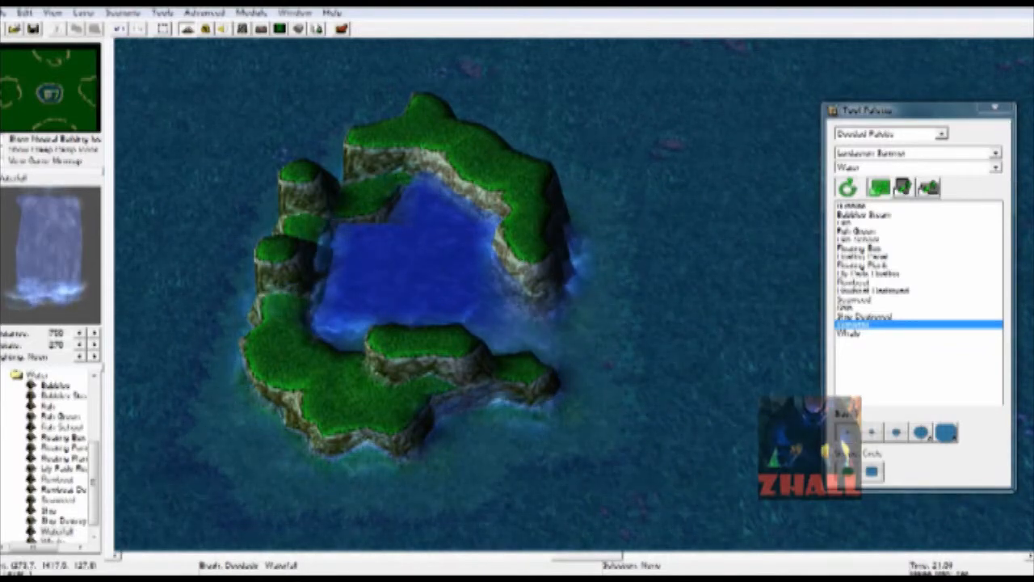
{"action": "left_click", "coordinate": [524, 324]}
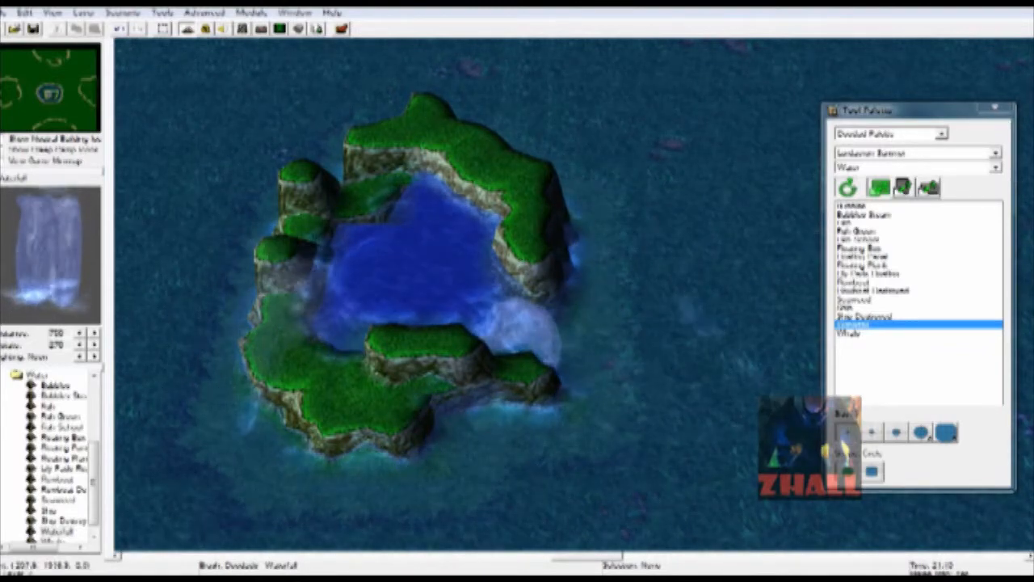
{"action": "left_click", "coordinate": [300, 316]}
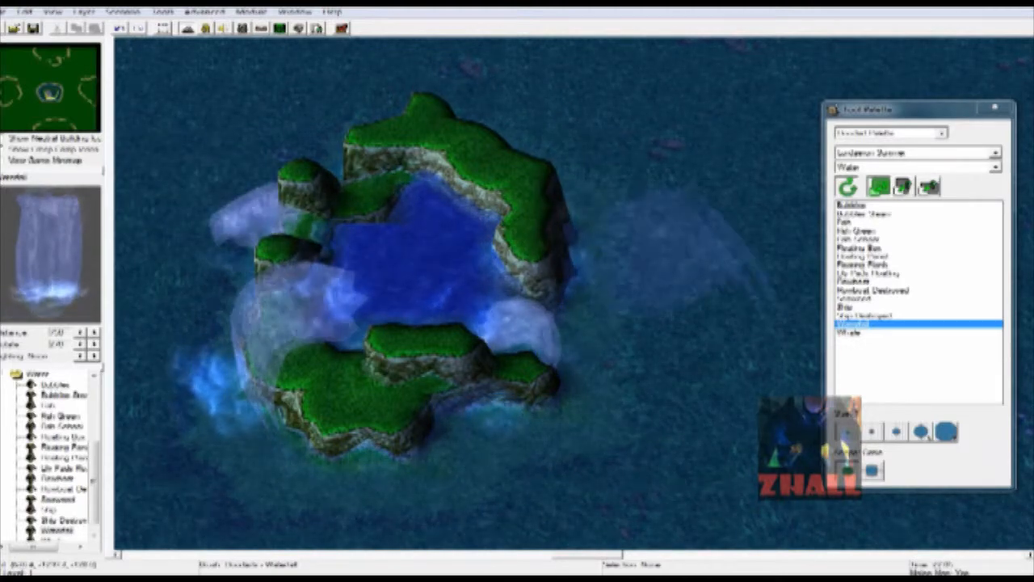
{"action": "scroll", "coordinate": [485, 283], "scroll_direction": "down", "scroll_amount": 5}
{"action": "scroll", "coordinate": [485, 283], "scroll_direction": "up", "scroll_amount": 2}
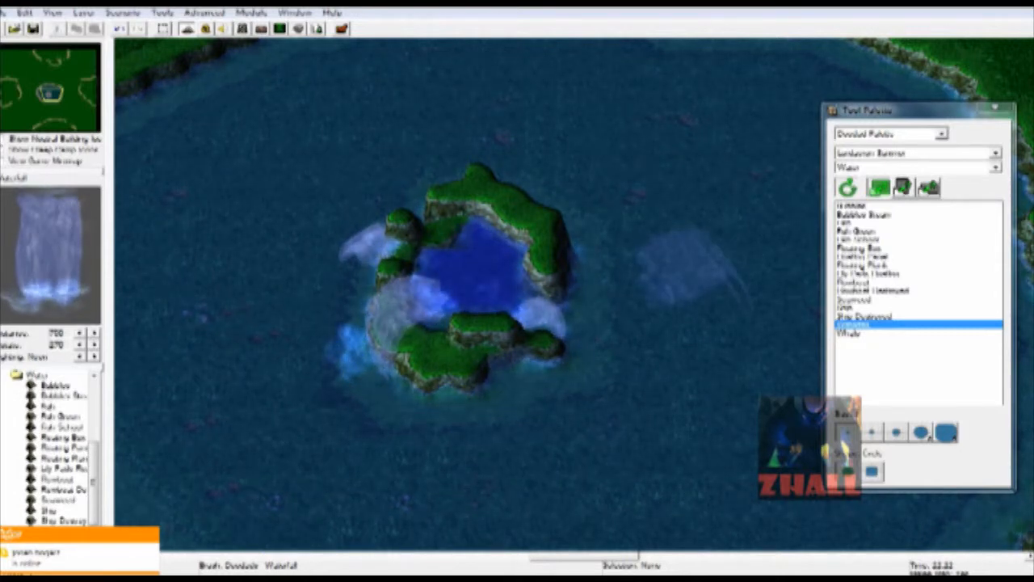
Return to the Terrain Palette and turn the lake's northwest shore into a ramp with the Ramp cliff tool.
{"action": "left_click", "coordinate": [942, 135]}
{"action": "left_click", "coordinate": [941, 134]}
{"action": "left_click", "coordinate": [941, 134]}
{"action": "left_click", "coordinate": [942, 134]}
{"action": "left_click", "coordinate": [942, 134]}
{"action": "left_click", "coordinate": [889, 141]}
{"action": "scroll", "coordinate": [889, 142], "scroll_direction": "down", "scroll_amount": 1}
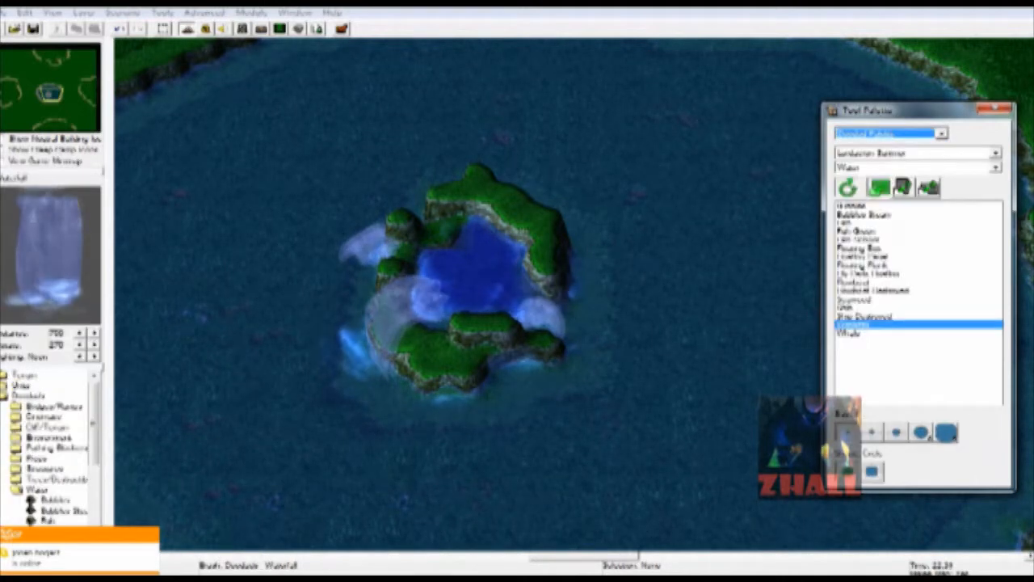
{"action": "left_click", "coordinate": [941, 135]}
{"action": "left_click", "coordinate": [889, 146]}
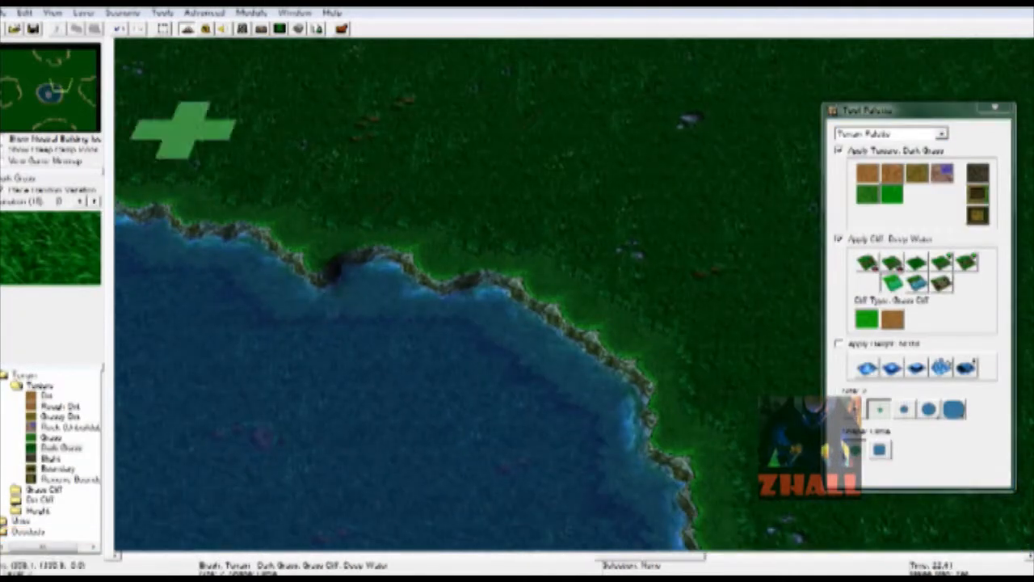
{"action": "left_click", "coordinate": [942, 282]}
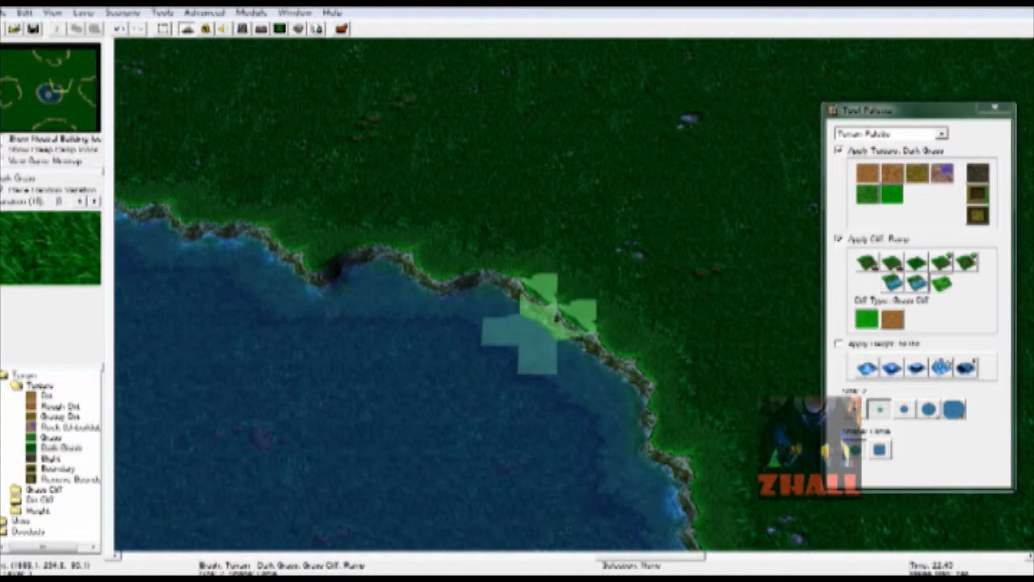
{"action": "left_click_drag", "start_coordinate": [57, 89], "coordinate": [45, 88]}
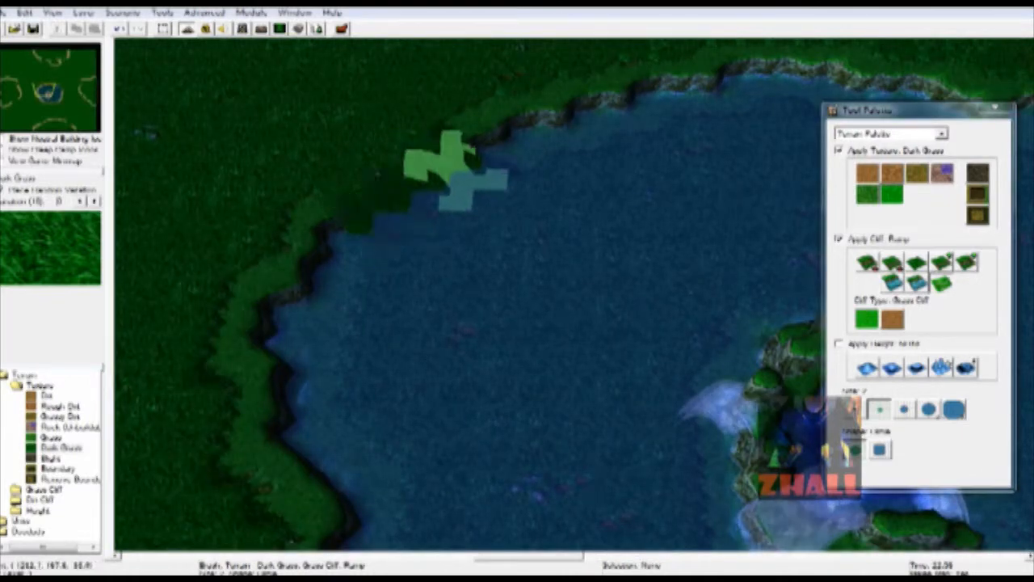
Add ramps to the lake's southwest and southeast shores with the size 2 Ramp cliff brush.
{"action": "key", "text": "Down"}
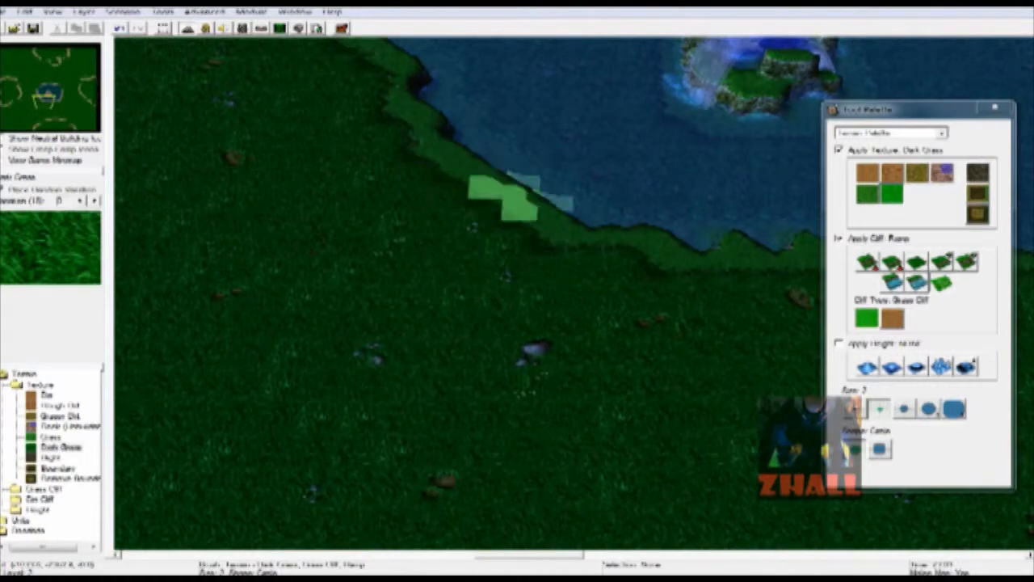
{"action": "key", "text": "Up"}
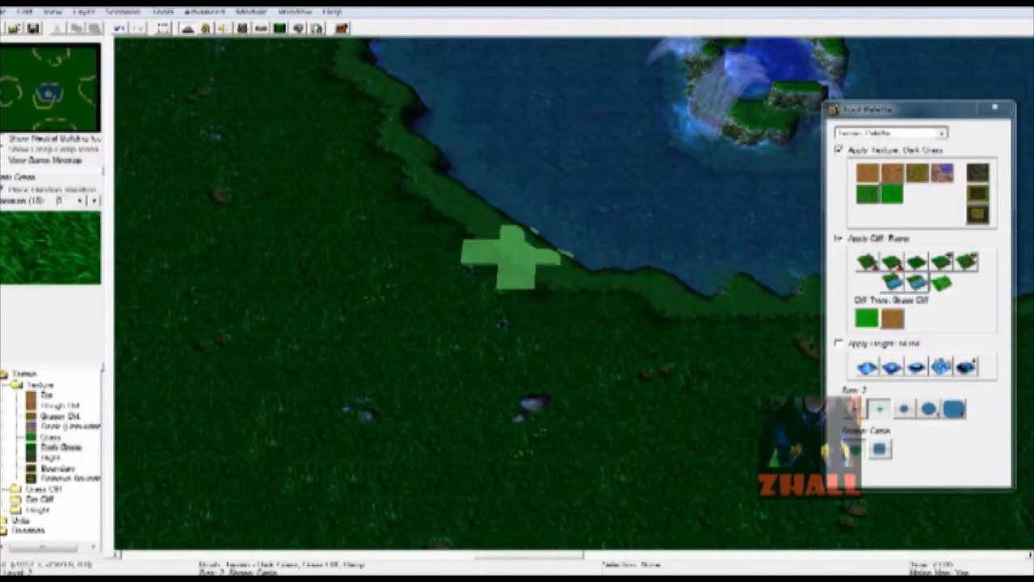
{"action": "key", "text": "Up"}
{"action": "key", "text": "Right"}
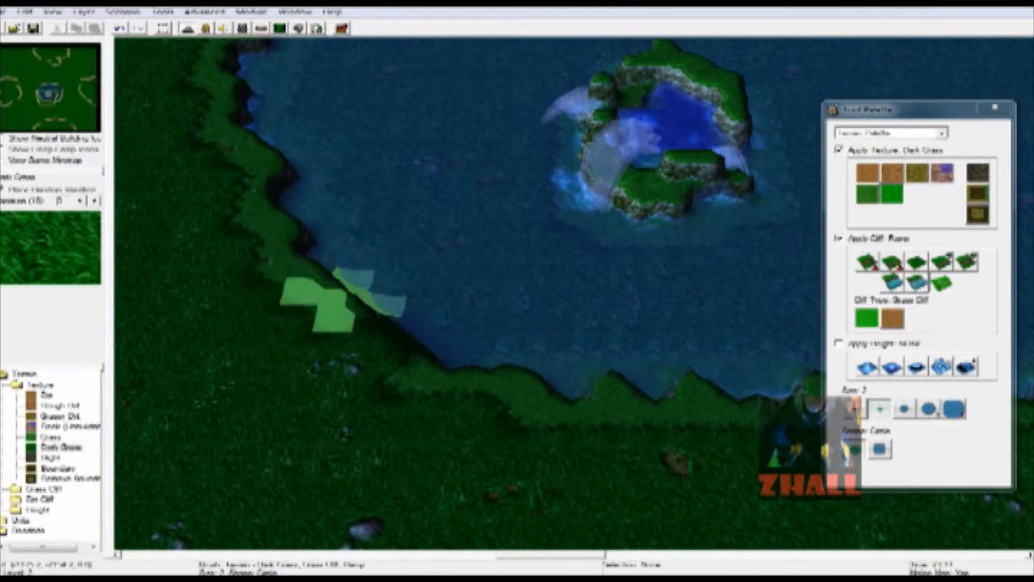
{"action": "key", "text": "Right"}
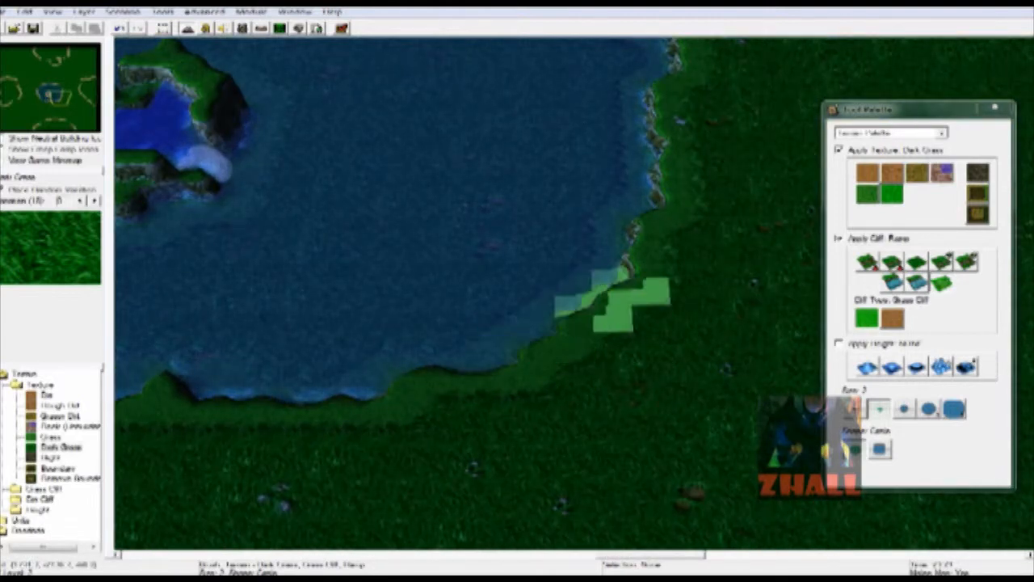
{"action": "mouse_move", "coordinate": [612, 299]}
{"action": "left_mouse_down"}
{"action": "mouse_move", "coordinate": [533, 354]}
{"action": "mouse_move", "coordinate": [566, 324]}
{"action": "mouse_move", "coordinate": [535, 330]}
{"action": "left_mouse_up"}
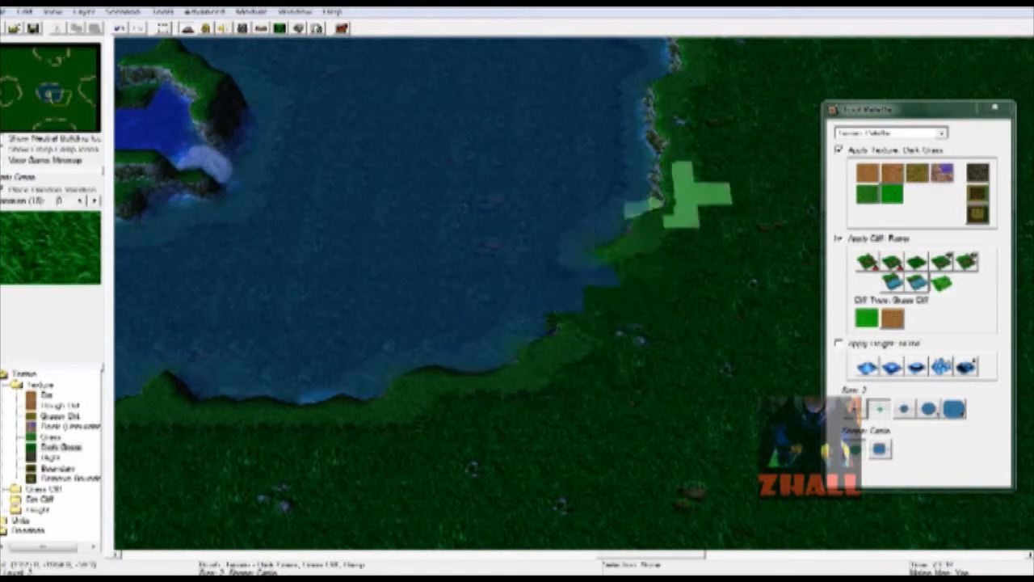
{"action": "key", "text": "Left"}
{"action": "key", "text": "Up"}
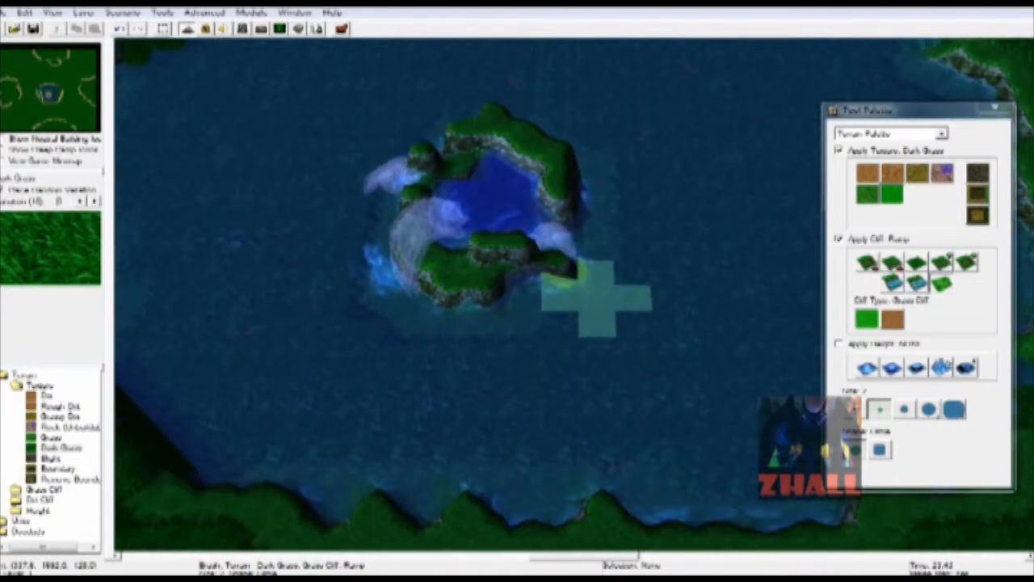
Paint a ring of Deep Water in the lake around the island with the size 2 brush.
{"action": "left_click", "coordinate": [941, 134]}
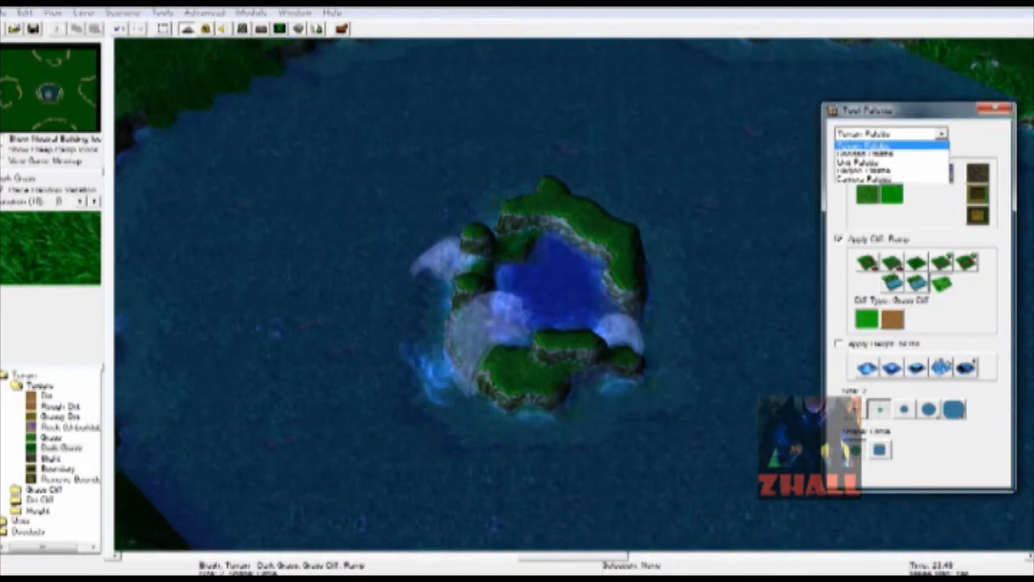
{"action": "left_click", "coordinate": [868, 152]}
{"action": "left_click", "coordinate": [892, 283]}
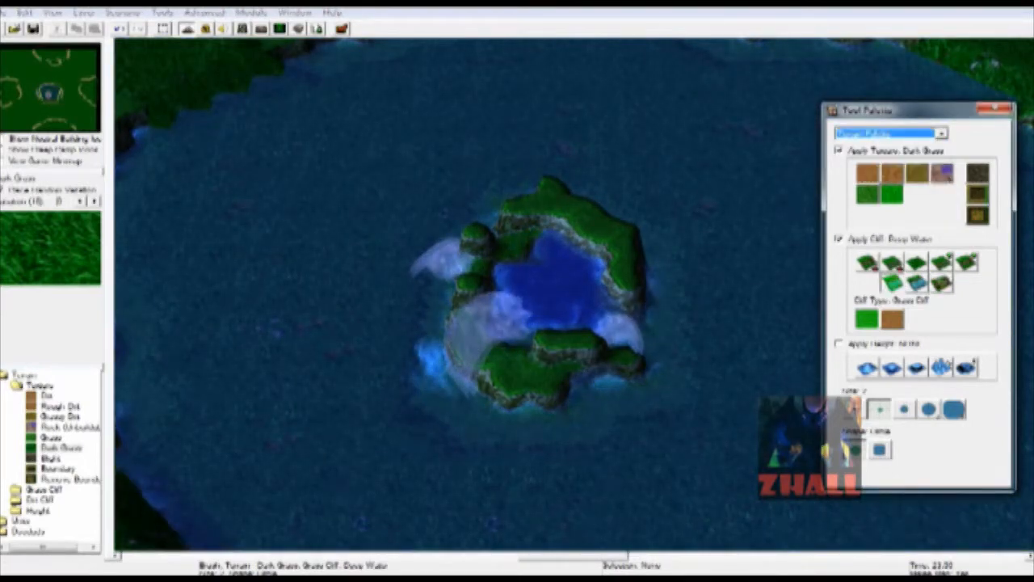
{"action": "mouse_move", "coordinate": [734, 288]}
{"action": "left_mouse_down"}
{"action": "mouse_move", "coordinate": [714, 240]}
{"action": "mouse_move", "coordinate": [654, 165]}
{"action": "mouse_move", "coordinate": [566, 154]}
{"action": "mouse_move", "coordinate": [368, 228]}
{"action": "mouse_move", "coordinate": [323, 315]}
{"action": "mouse_move", "coordinate": [336, 424]}
{"action": "mouse_move", "coordinate": [405, 429]}
{"action": "mouse_move", "coordinate": [356, 485]}
{"action": "mouse_move", "coordinate": [614, 518]}
{"action": "mouse_move", "coordinate": [768, 380]}
{"action": "mouse_move", "coordinate": [711, 339]}
{"action": "mouse_move", "coordinate": [691, 348]}
{"action": "left_mouse_up"}
{"action": "key", "text": "ctrl+z"}
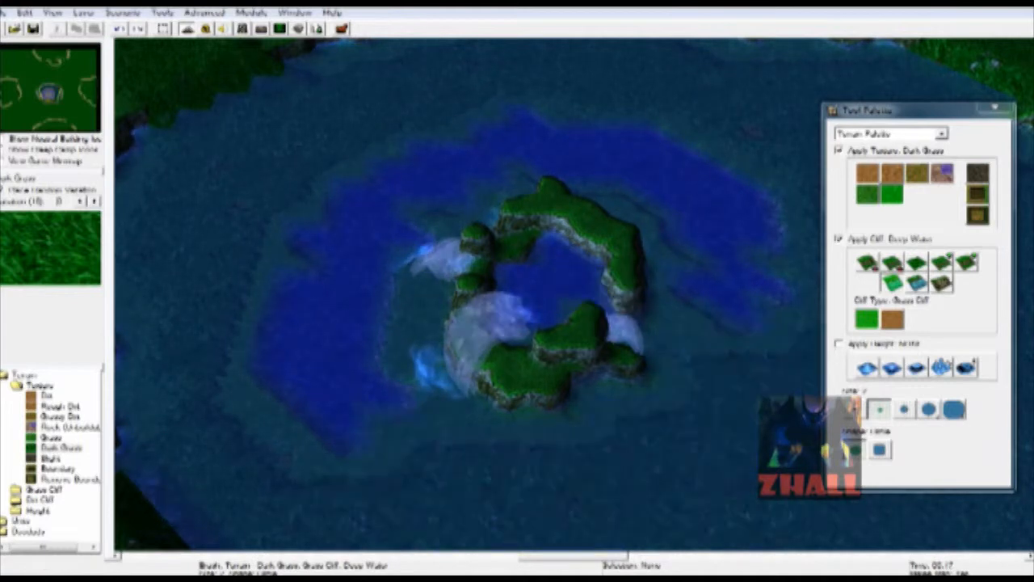
{"action": "mouse_move", "coordinate": [342, 477]}
{"action": "left_mouse_down"}
{"action": "mouse_move", "coordinate": [513, 498]}
{"action": "mouse_move", "coordinate": [701, 477]}
{"action": "mouse_move", "coordinate": [752, 268]}
{"action": "mouse_move", "coordinate": [714, 236]}
{"action": "left_mouse_up"}
{"action": "key", "text": "Down"}
Paint Shallow Water over the excess deep area that runs from the ring toward the lake's south shore.
{"action": "left_click", "coordinate": [894, 283]}
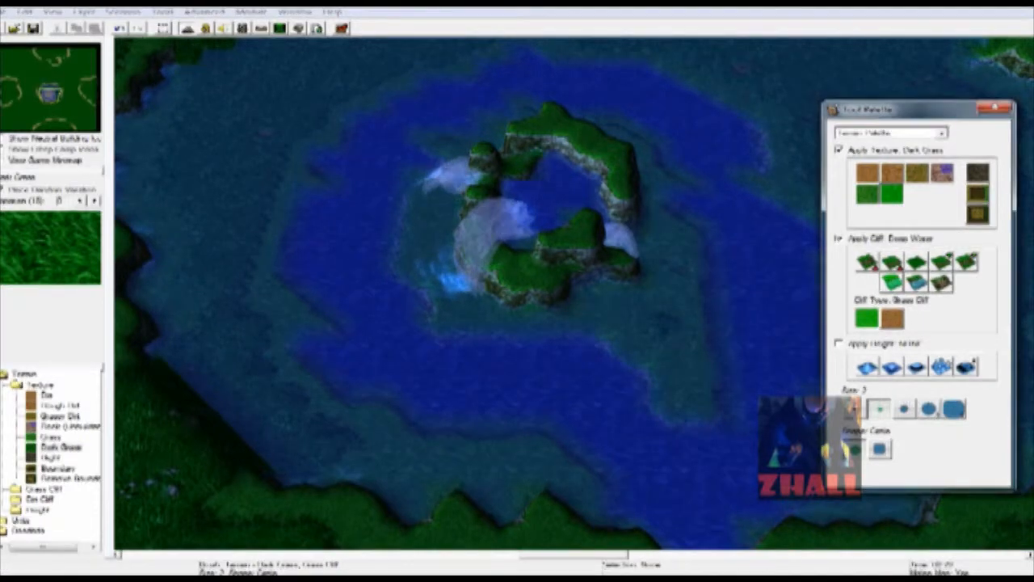
{"action": "mouse_move", "coordinate": [462, 450]}
{"action": "left_mouse_down"}
{"action": "mouse_move", "coordinate": [658, 492]}
{"action": "mouse_move", "coordinate": [734, 429]}
{"action": "mouse_move", "coordinate": [474, 444]}
{"action": "mouse_move", "coordinate": [609, 474]}
{"action": "mouse_move", "coordinate": [566, 473]}
{"action": "mouse_move", "coordinate": [689, 416]}
{"action": "left_mouse_up"}
{"action": "key", "text": "Right"}
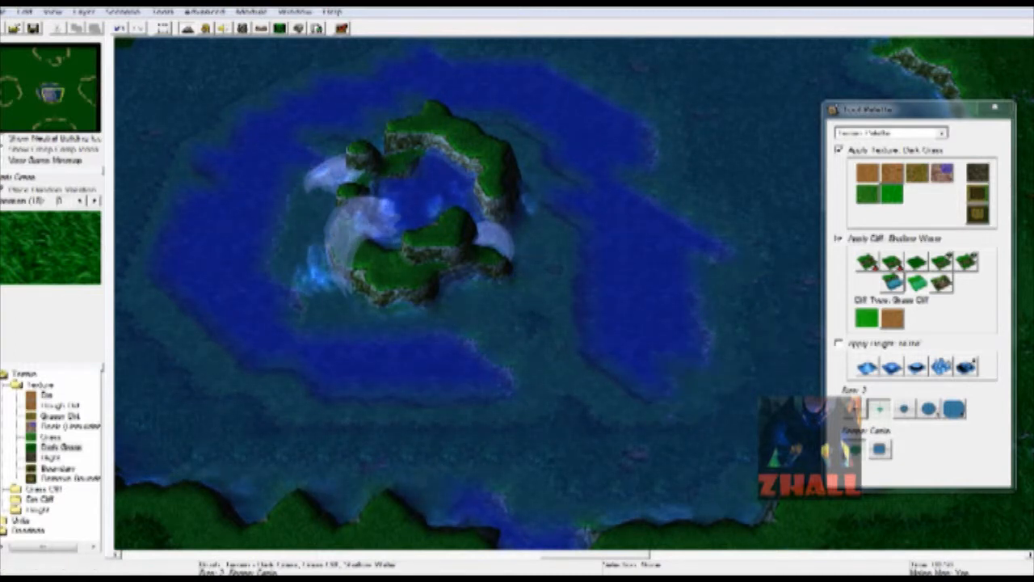
Close the gap in the southern part of the ring around the island with the Deep Water cliff tool.
{"action": "left_click", "coordinate": [942, 133]}
{"action": "left_click", "coordinate": [892, 283]}
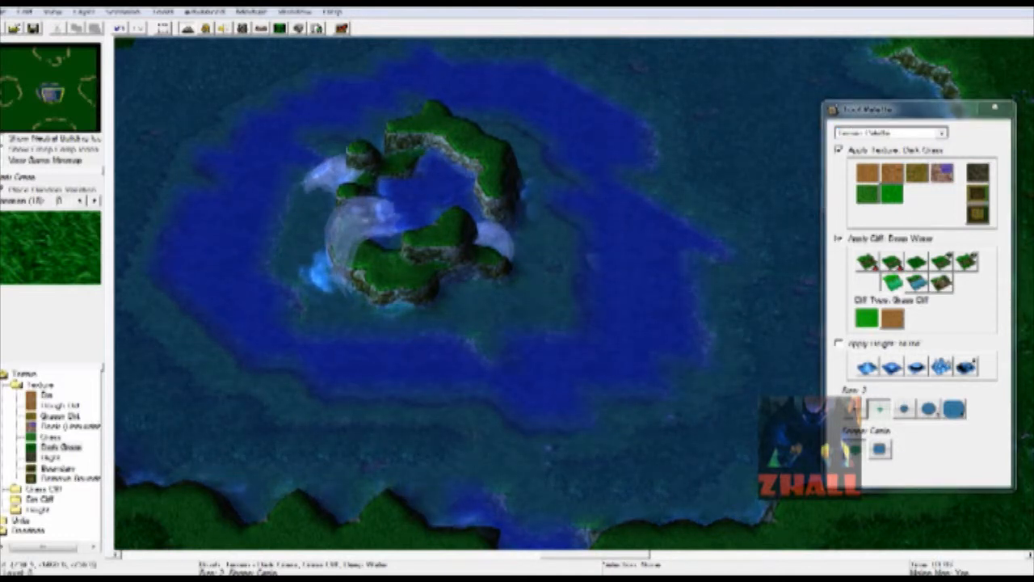
{"action": "right_click_drag", "start_coordinate": [556, 229], "coordinate": [615, 272]}
{"action": "key", "text": "Up"}
{"action": "key", "text": "Left"}
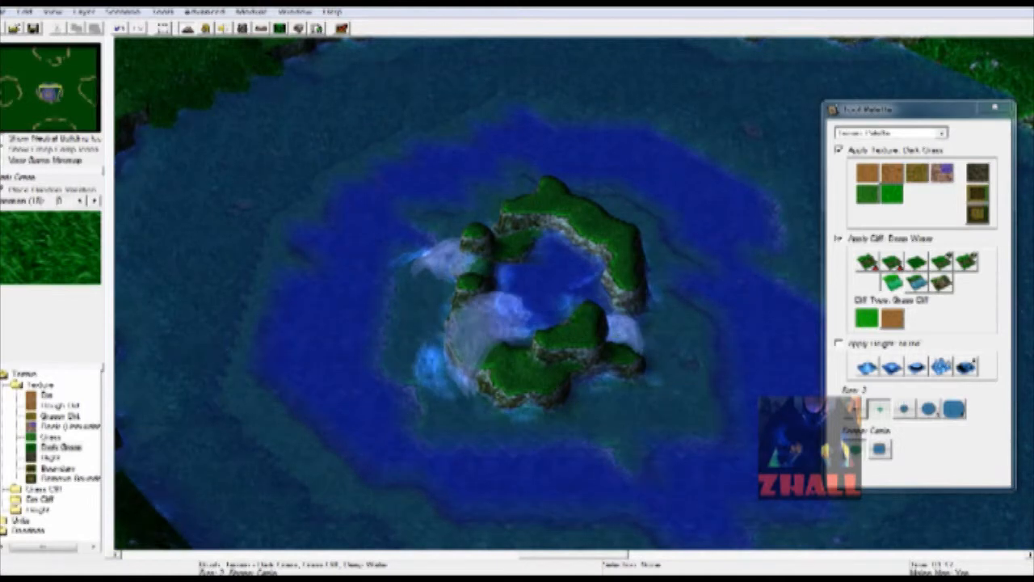
Switch to selection mode in the Doodad Palette and move the northwest waterfall into the gap between the island's western rocks.
{"action": "key", "text": "space"}
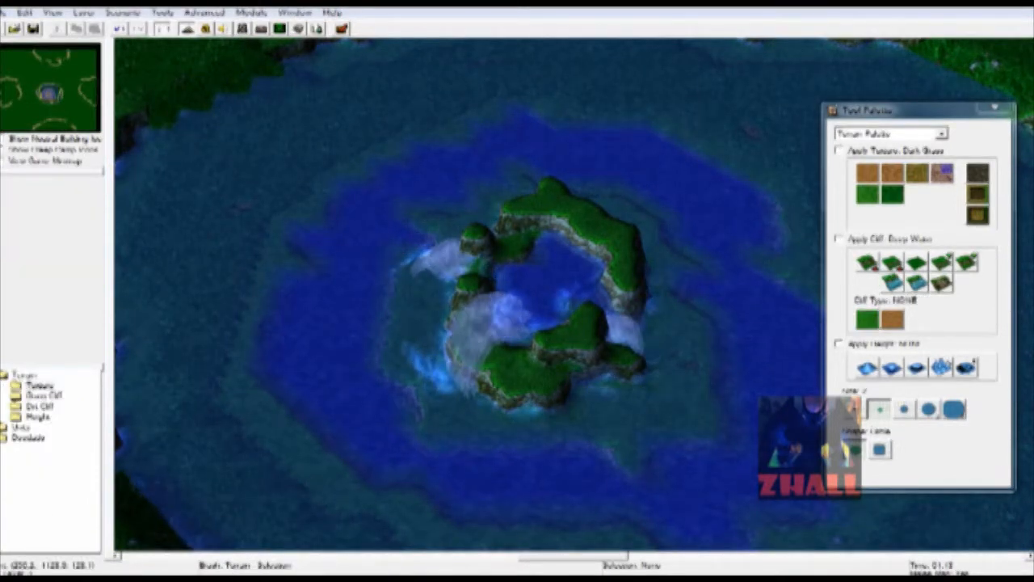
{"action": "left_click", "coordinate": [942, 134]}
{"action": "left_click", "coordinate": [880, 153]}
{"action": "left_click", "coordinate": [439, 265]}
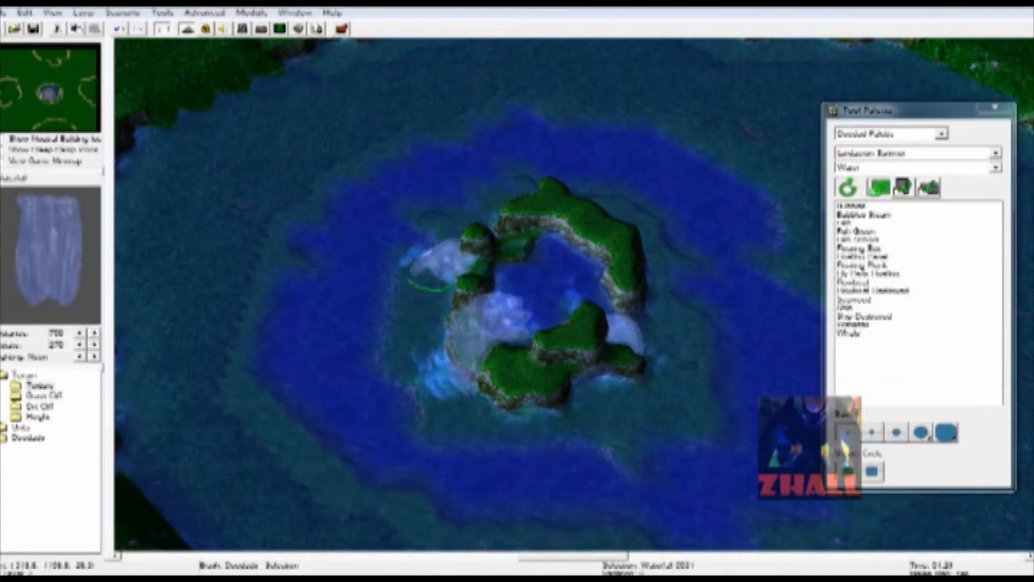
{"action": "left_click_drag", "start_coordinate": [439, 265], "coordinate": [472, 280]}
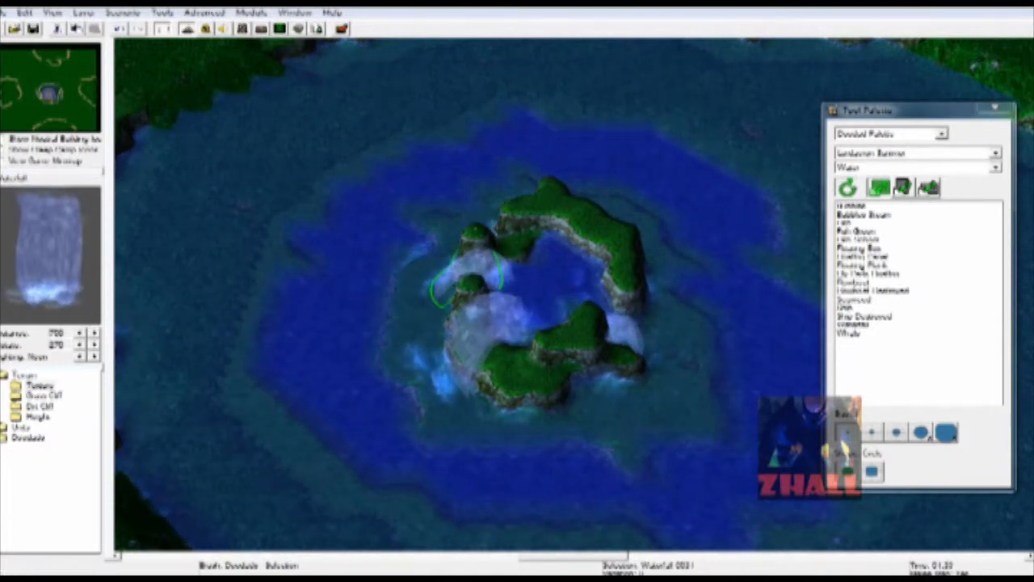
Place a Rowboat in the deep water west of the island, scatter Seaweed around the ring and choose the Bubbles doodad.
{"action": "left_click", "coordinate": [873, 281]}
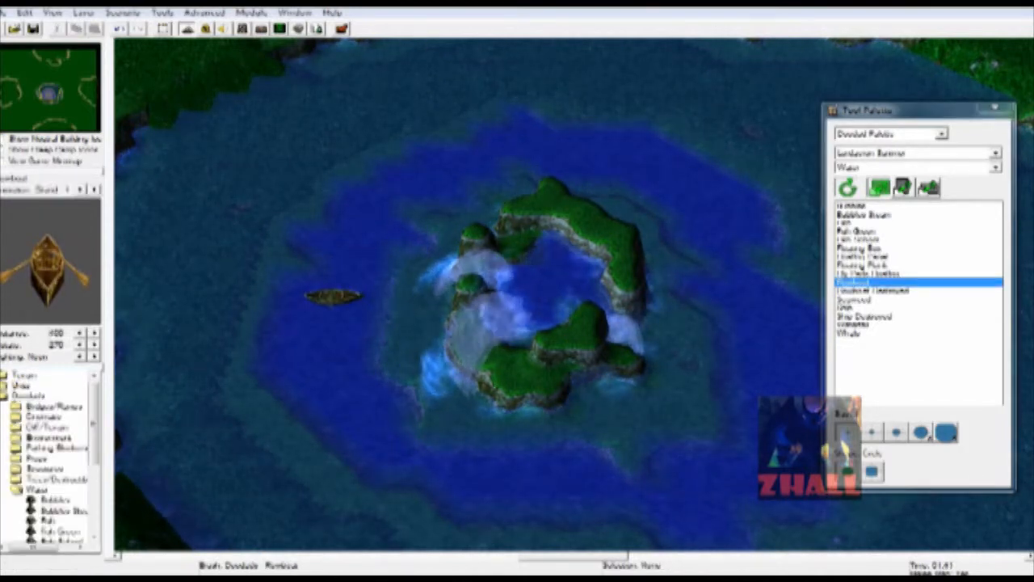
{"action": "left_click", "coordinate": [873, 291]}
{"action": "left_click", "coordinate": [857, 308]}
{"action": "left_click", "coordinate": [857, 299]}
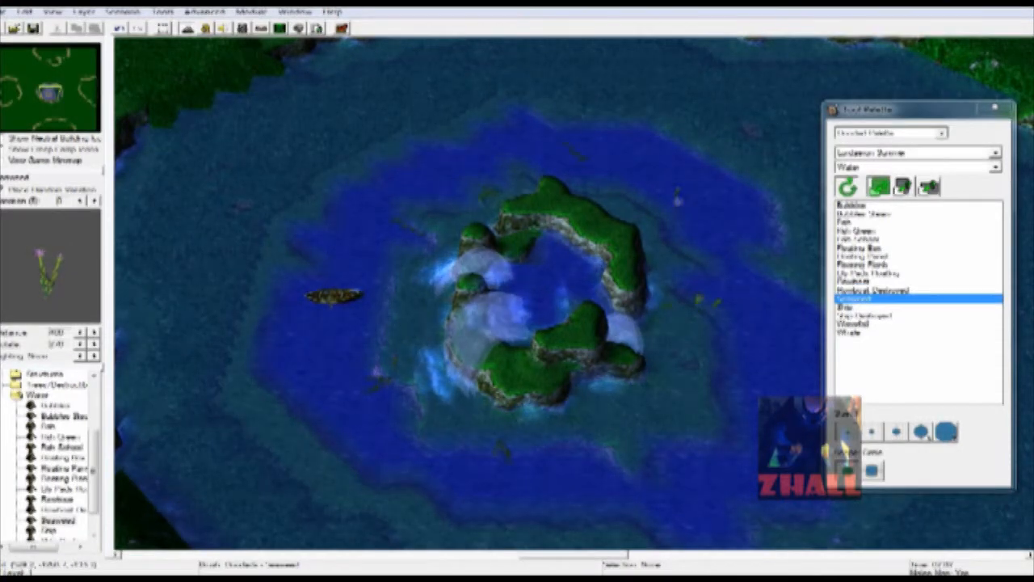
{"action": "left_click", "coordinate": [853, 206]}
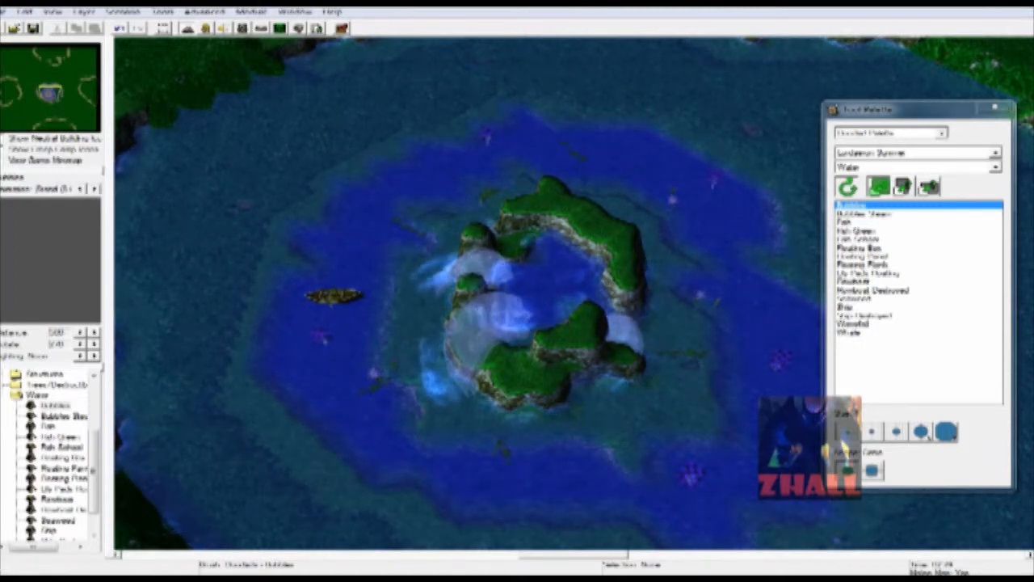
Switch the Lordaeron Summer doodads to the Cinematic category and place Smoke Smudge on the southern part of the island.
{"action": "left_click", "coordinate": [995, 153]}
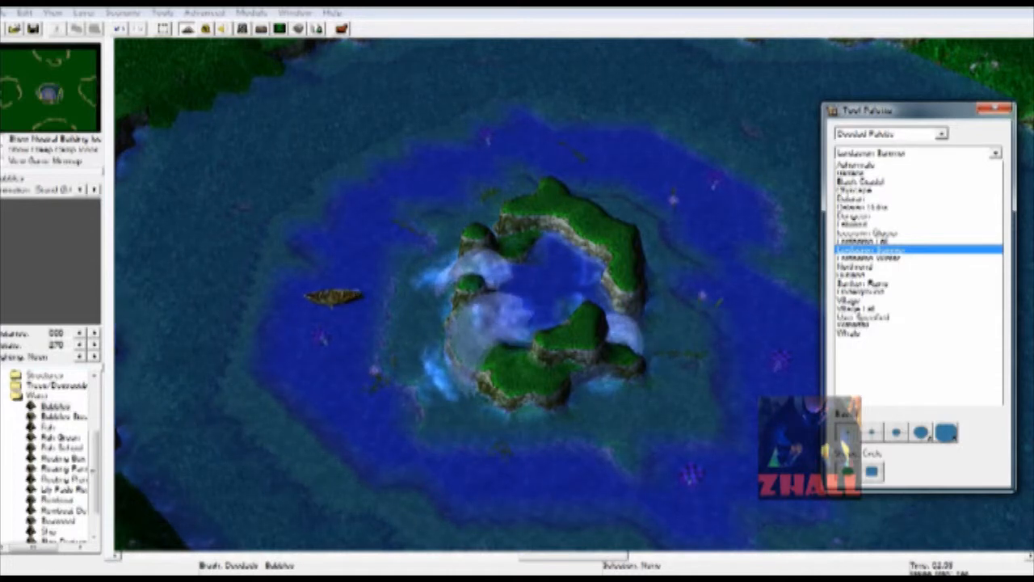
{"action": "left_click", "coordinate": [905, 250]}
{"action": "left_click", "coordinate": [917, 167]}
{"action": "left_click", "coordinate": [881, 187]}
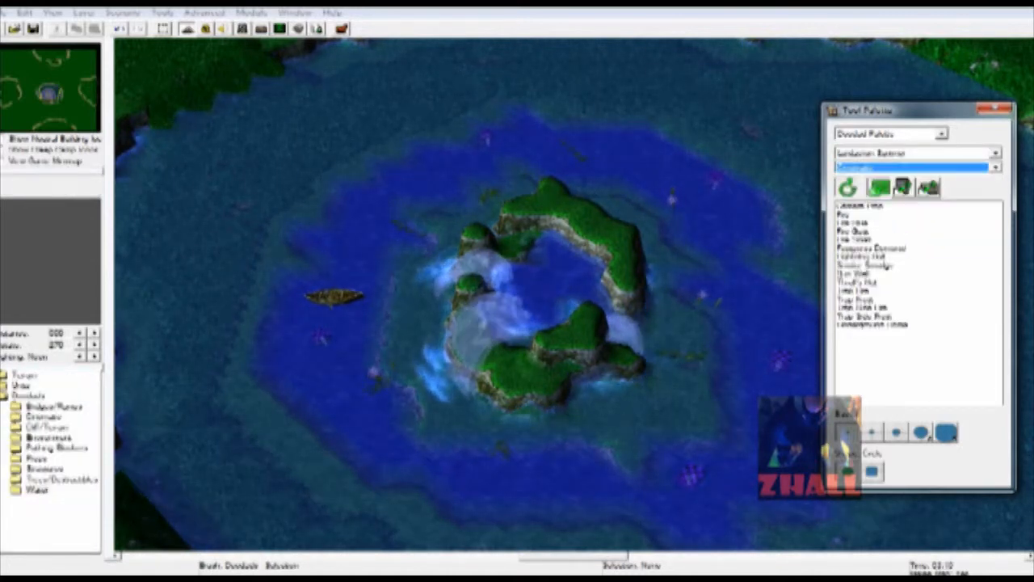
{"action": "left_click", "coordinate": [882, 282]}
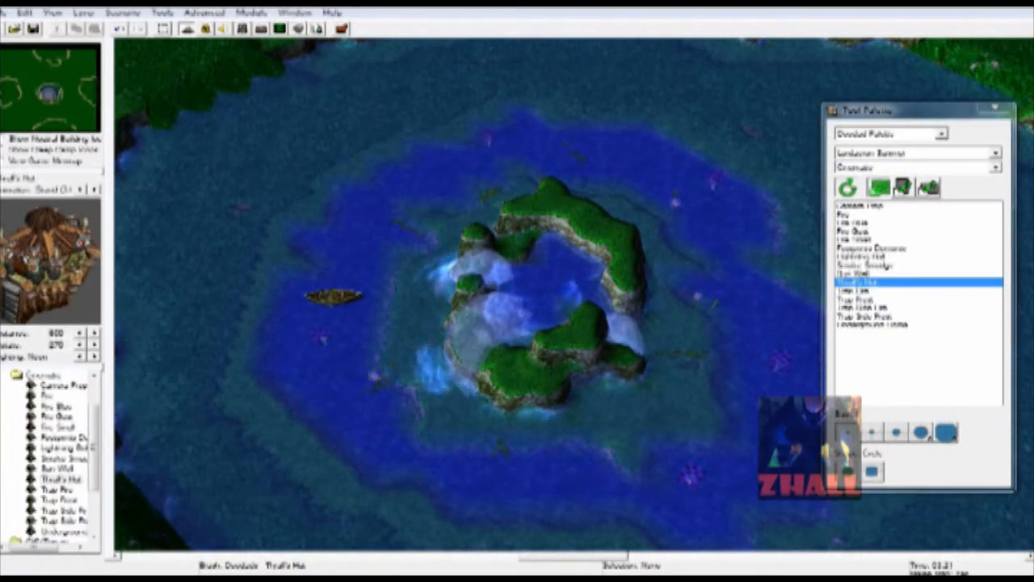
{"action": "left_click", "coordinate": [877, 291]}
{"action": "left_click", "coordinate": [877, 308]}
{"action": "left_click", "coordinate": [876, 325]}
{"action": "left_click", "coordinate": [886, 265]}
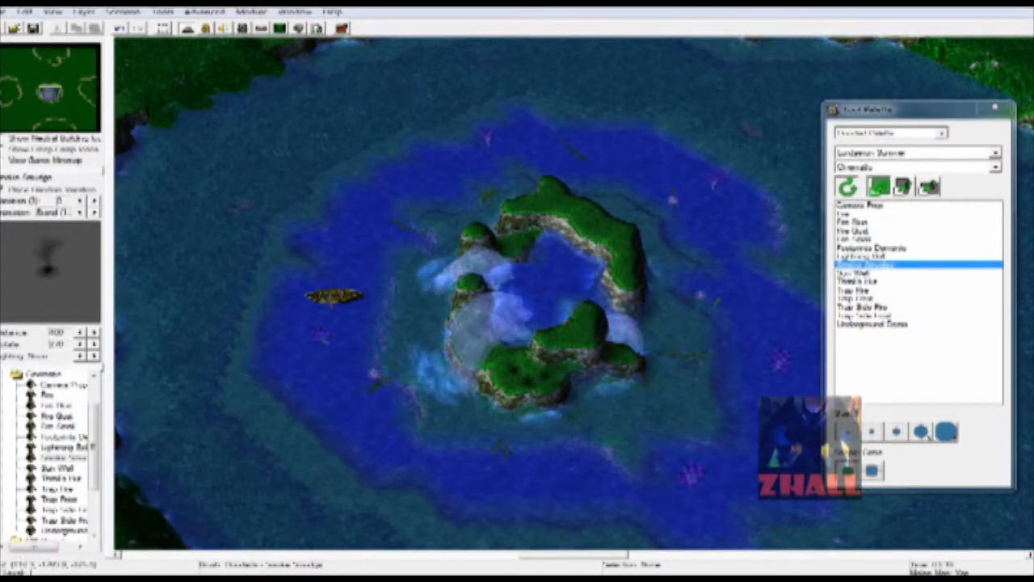
Look through the fire doodads and place a Fire Small on the southern part of the island.
{"action": "left_click", "coordinate": [846, 214]}
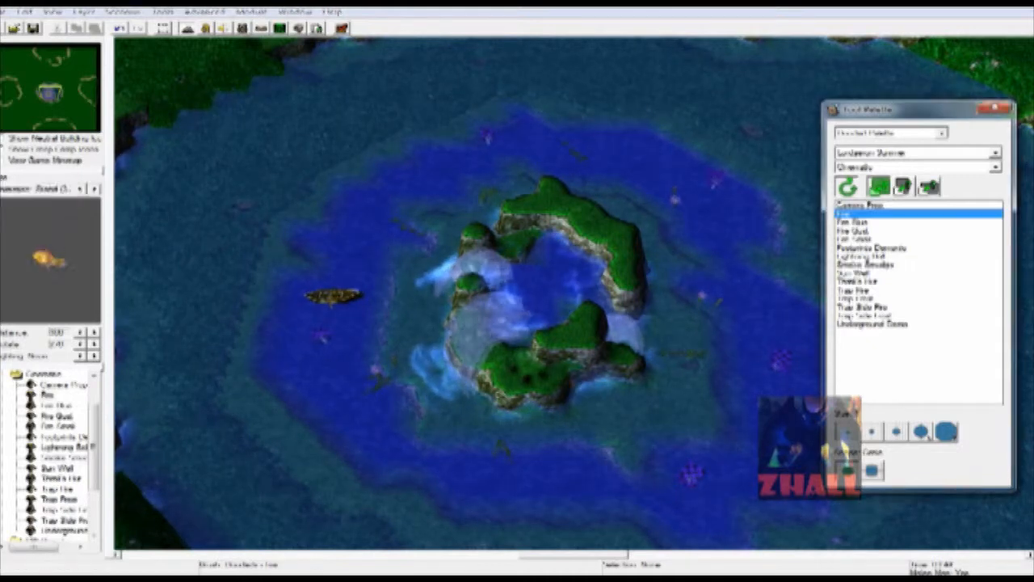
{"action": "left_click", "coordinate": [854, 222]}
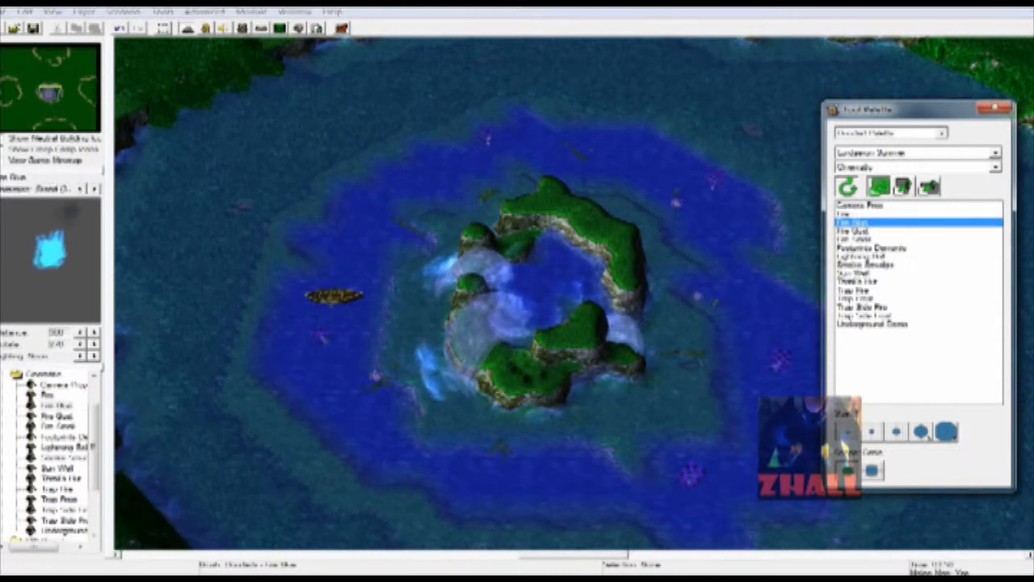
{"action": "left_click", "coordinate": [858, 247]}
{"action": "left_click", "coordinate": [857, 239]}
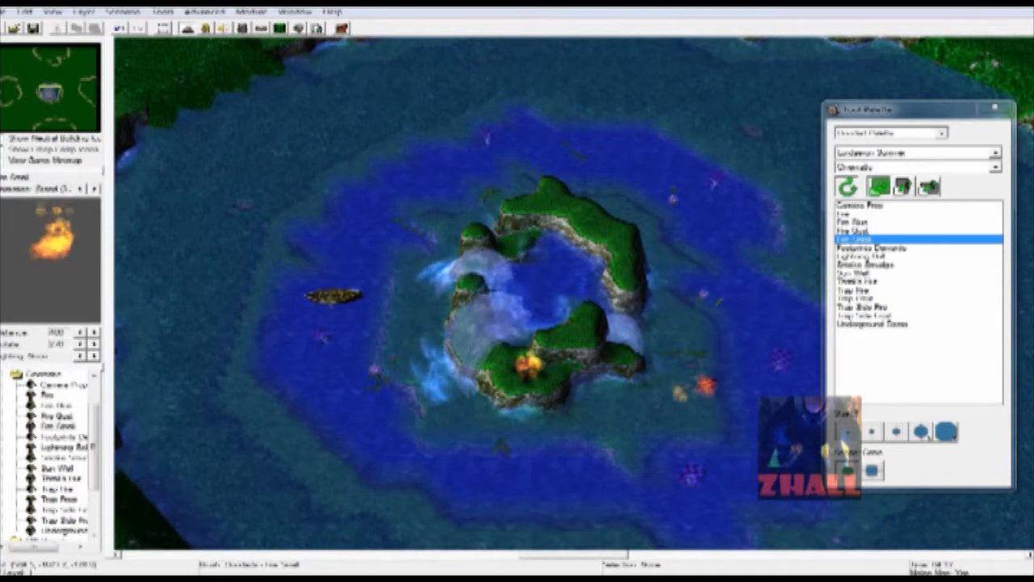
Switch the Lordaeron Summer doodads to the Trees/Destructibles category and choose Summer Tree Wall.
{"action": "right_click_drag", "start_coordinate": [706, 390], "coordinate": [700, 534]}
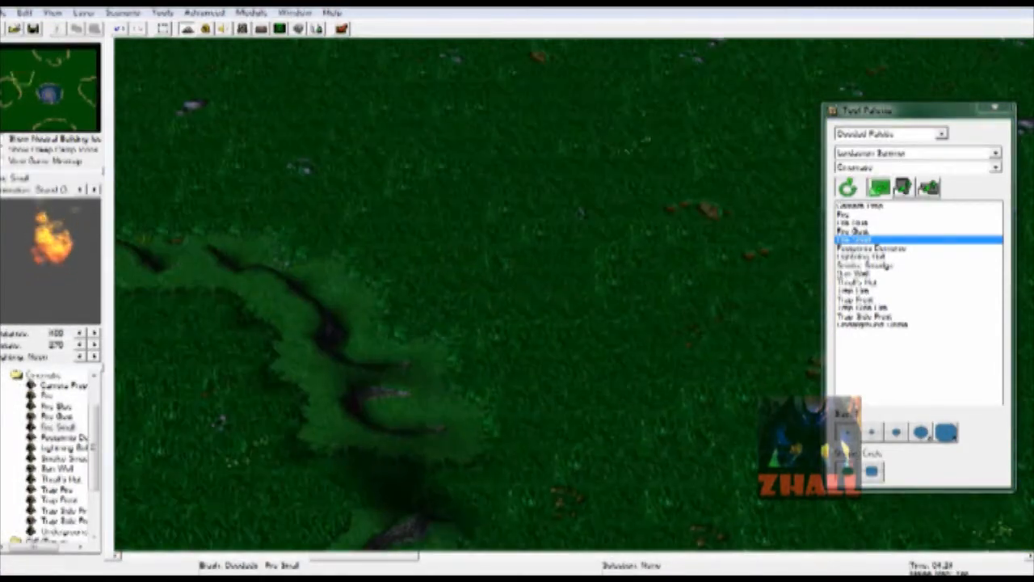
{"action": "left_click", "coordinate": [941, 135]}
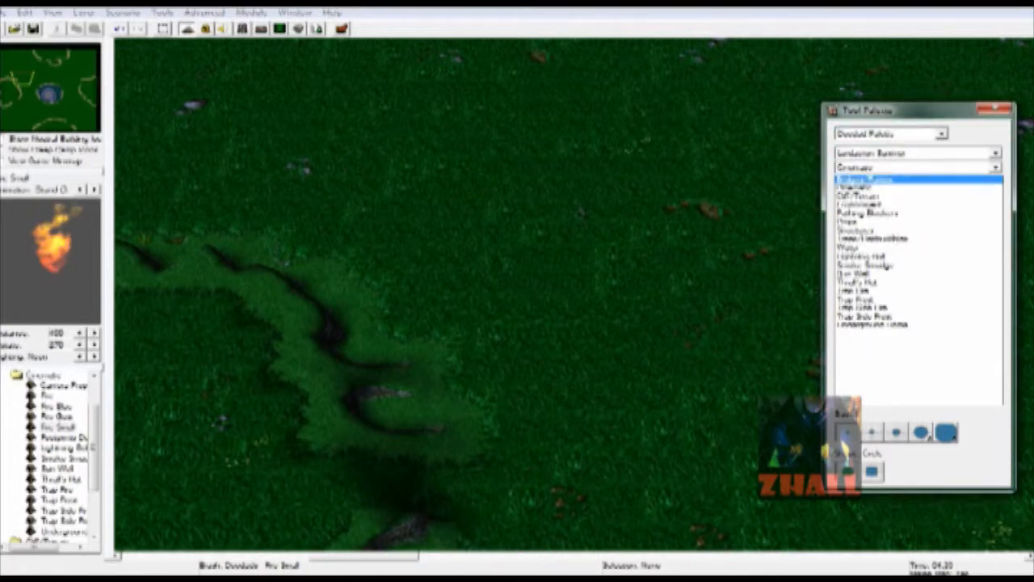
{"action": "left_click", "coordinate": [996, 152]}
{"action": "left_click", "coordinate": [883, 253]}
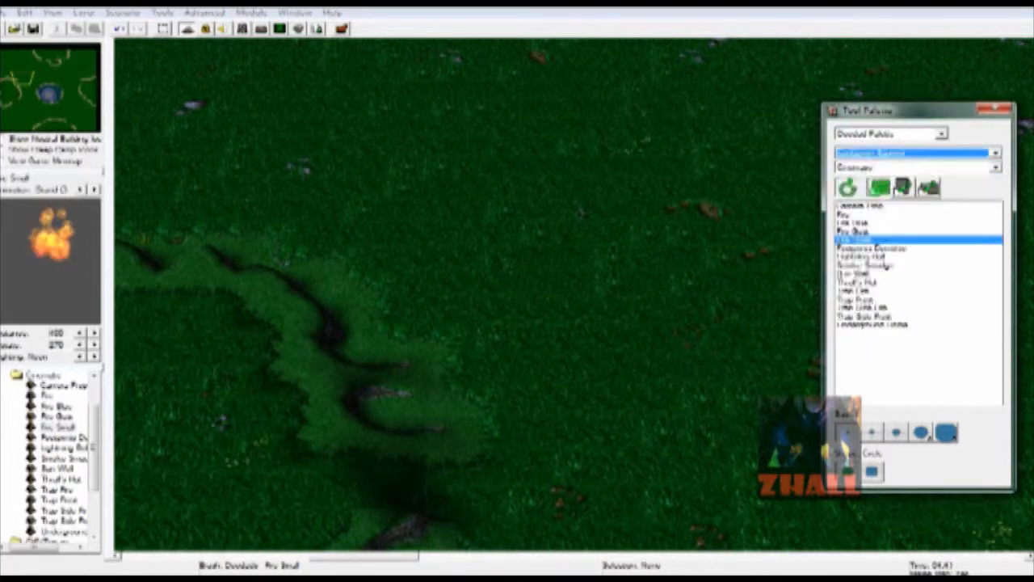
{"action": "left_click", "coordinate": [996, 167]}
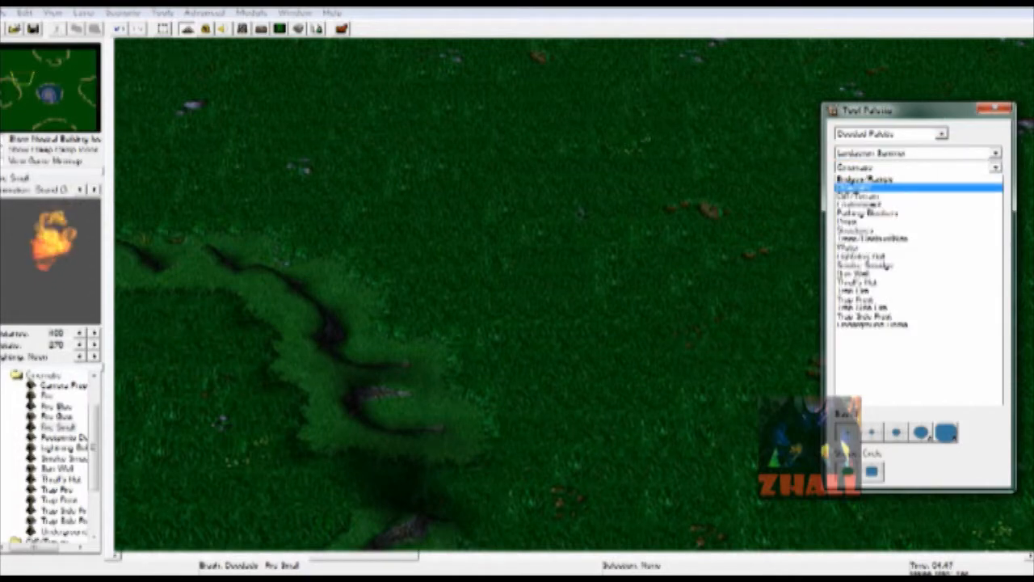
{"action": "left_click", "coordinate": [918, 238]}
{"action": "left_click", "coordinate": [912, 206]}
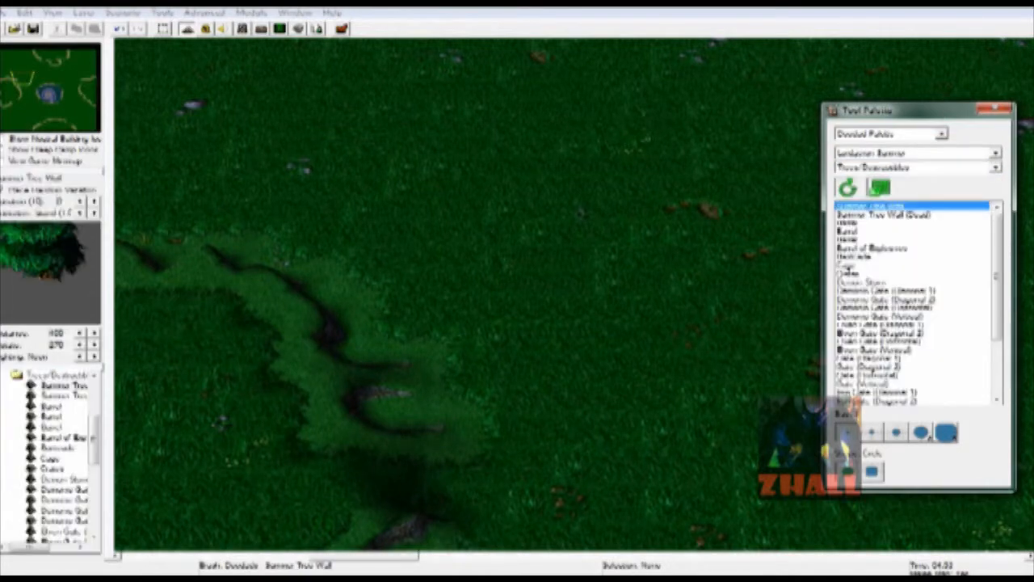
Choose the medium brush size and paint Summer Tree Wall along the western map edge in the northwest corner.
{"action": "right_click_drag", "start_coordinate": [517, 275], "coordinate": [524, 372]}
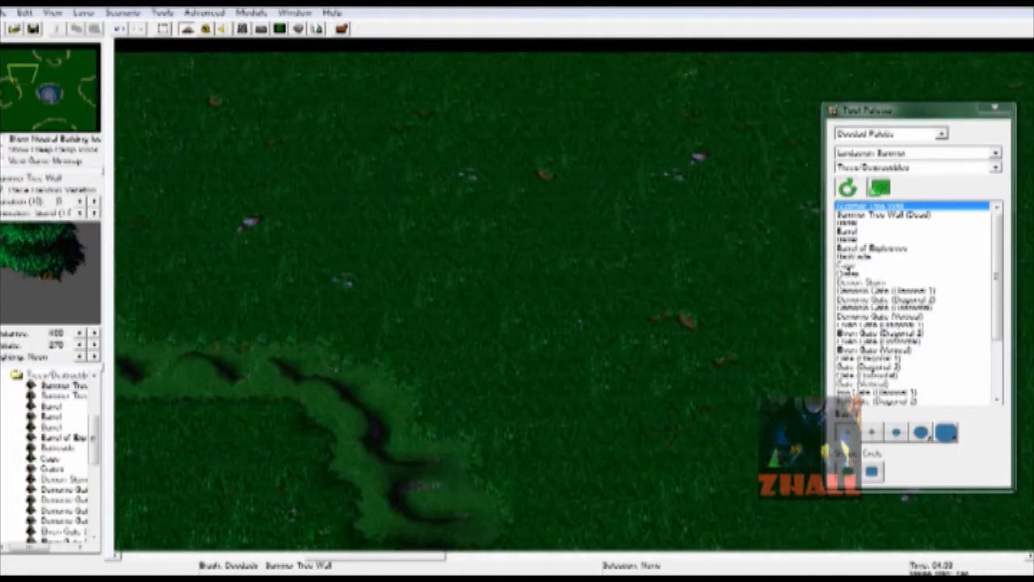
{"action": "left_click", "coordinate": [945, 433]}
{"action": "left_click", "coordinate": [921, 432]}
{"action": "mouse_move", "coordinate": [469, 412]}
{"action": "right_mouse_down"}
{"action": "mouse_move", "coordinate": [521, 417]}
{"action": "mouse_move", "coordinate": [590, 453]}
{"action": "right_mouse_up"}
{"action": "left_click", "coordinate": [897, 432]}
{"action": "mouse_move", "coordinate": [526, 421]}
{"action": "right_mouse_down"}
{"action": "mouse_move", "coordinate": [592, 421]}
{"action": "mouse_move", "coordinate": [656, 476]}
{"action": "right_mouse_up"}
{"action": "left_click", "coordinate": [656, 475]}
{"action": "left_click_drag", "start_coordinate": [441, 351], "coordinate": [206, 416]}
{"action": "right_click_drag", "start_coordinate": [582, 432], "coordinate": [634, 513]}
{"action": "mouse_move", "coordinate": [242, 477]}
{"action": "left_mouse_down"}
{"action": "mouse_move", "coordinate": [214, 363]}
{"action": "mouse_move", "coordinate": [319, 315]}
{"action": "mouse_move", "coordinate": [279, 194]}
{"action": "left_mouse_up"}
{"action": "mouse_move", "coordinate": [278, 194]}
{"action": "right_mouse_down"}
{"action": "mouse_move", "coordinate": [279, 303]}
{"action": "mouse_move", "coordinate": [275, 242]}
{"action": "right_mouse_up"}
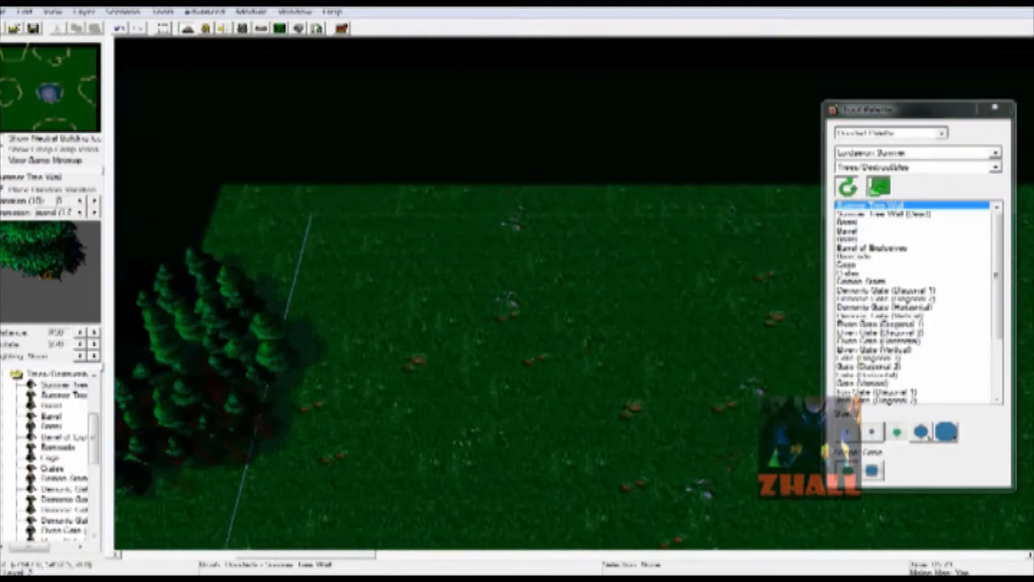
{"action": "left_click_drag", "start_coordinate": [251, 425], "coordinate": [206, 493]}
Paint Summer Tree Wall along the northern map edge from the northwest corner east to the cliff.
{"action": "mouse_move", "coordinate": [263, 223]}
{"action": "left_mouse_down"}
{"action": "mouse_move", "coordinate": [327, 145]}
{"action": "mouse_move", "coordinate": [695, 170]}
{"action": "left_mouse_up"}
{"action": "right_click_drag", "start_coordinate": [695, 169], "coordinate": [295, 173]}
{"action": "left_click_drag", "start_coordinate": [295, 173], "coordinate": [611, 156]}
{"action": "right_click_drag", "start_coordinate": [767, 162], "coordinate": [514, 117]}
{"action": "mouse_move", "coordinate": [514, 117]}
{"action": "left_mouse_down"}
{"action": "mouse_move", "coordinate": [775, 121]}
{"action": "mouse_move", "coordinate": [994, 89]}
{"action": "left_mouse_up"}
{"action": "mouse_move", "coordinate": [457, 186]}
{"action": "left_mouse_down"}
{"action": "mouse_move", "coordinate": [541, 214]}
{"action": "mouse_move", "coordinate": [566, 234]}
{"action": "left_mouse_up"}
Paint a thick belt of Summer Tree Wall southeast along the foot of the northern cliff.
{"action": "right_click_drag", "start_coordinate": [566, 235], "coordinate": [566, 170]}
{"action": "left_click_drag", "start_coordinate": [565, 170], "coordinate": [630, 255]}
{"action": "right_click_drag", "start_coordinate": [695, 312], "coordinate": [617, 249]}
{"action": "left_click_drag", "start_coordinate": [617, 249], "coordinate": [724, 283]}
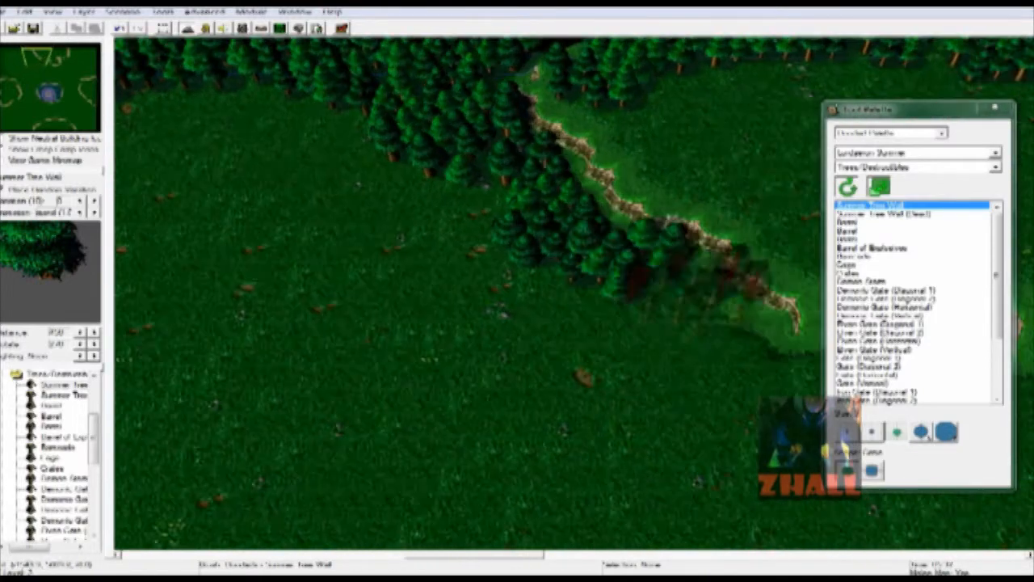
{"action": "right_click_drag", "start_coordinate": [723, 303], "coordinate": [724, 258]}
{"action": "left_click_drag", "start_coordinate": [723, 259], "coordinate": [719, 299]}
{"action": "right_click_drag", "start_coordinate": [327, 91], "coordinate": [408, 93]}
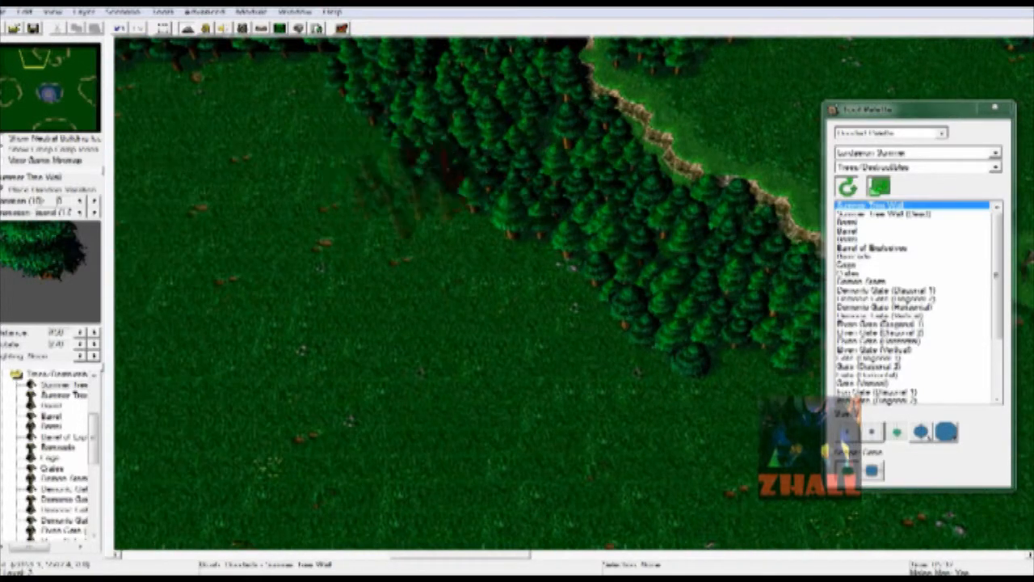
Paint a diagonal Summer Tree Wall across the open grass from the northwest corner area toward the lake.
{"action": "right_click_drag", "start_coordinate": [266, 242], "coordinate": [501, 202]}
{"action": "mouse_move", "coordinate": [501, 307]}
{"action": "right_mouse_down"}
{"action": "mouse_move", "coordinate": [646, 231]}
{"action": "mouse_move", "coordinate": [517, 233]}
{"action": "mouse_move", "coordinate": [416, 173]}
{"action": "right_mouse_up"}
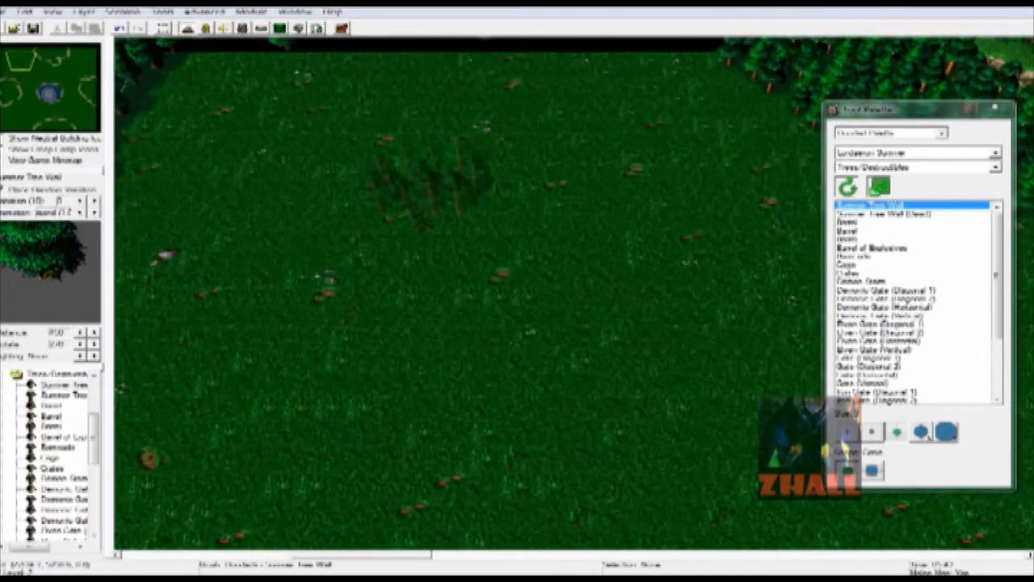
{"action": "left_click_drag", "start_coordinate": [416, 174], "coordinate": [574, 283]}
{"action": "right_click_drag", "start_coordinate": [728, 404], "coordinate": [594, 291]}
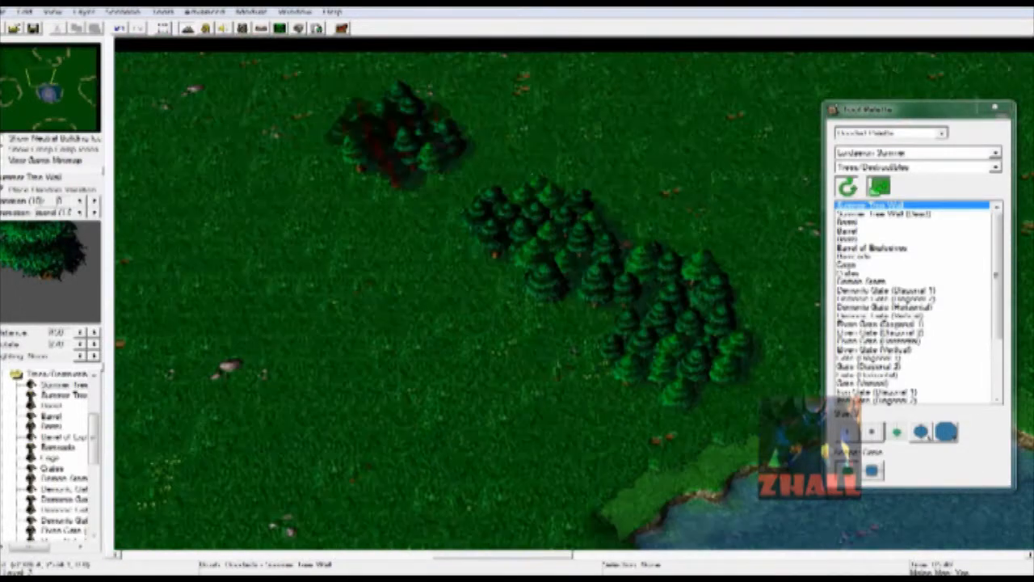
{"action": "left_click_drag", "start_coordinate": [404, 138], "coordinate": [255, 57]}
{"action": "right_click_drag", "start_coordinate": [254, 57], "coordinate": [376, 133]}
{"action": "left_click_drag", "start_coordinate": [376, 134], "coordinate": [279, 77]}
{"action": "right_click_drag", "start_coordinate": [279, 77], "coordinate": [343, 121]}
Start a diagonal Summer Tree Wall on the grass northeast of the lake, leading toward the northeast corner.
{"action": "right_click_drag", "start_coordinate": [687, 299], "coordinate": [283, 89]}
{"action": "right_click_drag", "start_coordinate": [695, 323], "coordinate": [335, 198]}
{"action": "right_click_drag", "start_coordinate": [728, 242], "coordinate": [315, 210]}
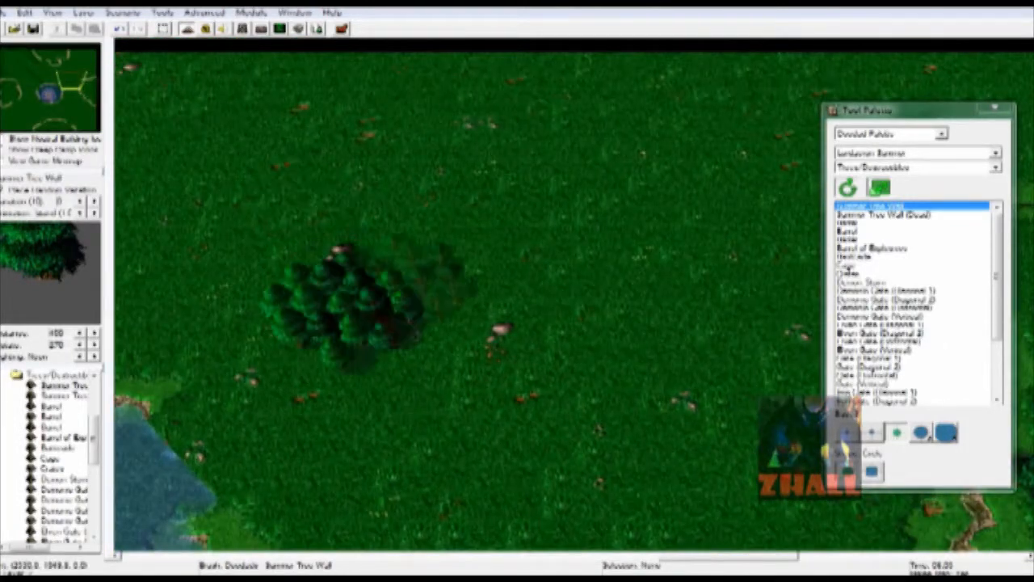
{"action": "right_click_drag", "start_coordinate": [364, 287], "coordinate": [161, 324]}
{"action": "left_click_drag", "start_coordinate": [178, 356], "coordinate": [531, 198]}
{"action": "left_click_drag", "start_coordinate": [453, 250], "coordinate": [566, 170]}
{"action": "right_click_drag", "start_coordinate": [687, 243], "coordinate": [324, 162]}
Extend the diagonal tree wall northeast of the lake up toward the northern map edge.
{"action": "right_click_drag", "start_coordinate": [542, 167], "coordinate": [413, 220]}
{"action": "left_click_drag", "start_coordinate": [388, 215], "coordinate": [526, 181]}
{"action": "mouse_move", "coordinate": [465, 153]}
{"action": "right_mouse_down"}
{"action": "mouse_move", "coordinate": [602, 198]}
{"action": "mouse_move", "coordinate": [663, 267]}
{"action": "right_mouse_up"}
{"action": "mouse_move", "coordinate": [404, 226]}
{"action": "right_mouse_down"}
{"action": "mouse_move", "coordinate": [477, 291]}
{"action": "mouse_move", "coordinate": [464, 364]}
{"action": "right_mouse_up"}
{"action": "left_click_drag", "start_coordinate": [340, 283], "coordinate": [424, 145]}
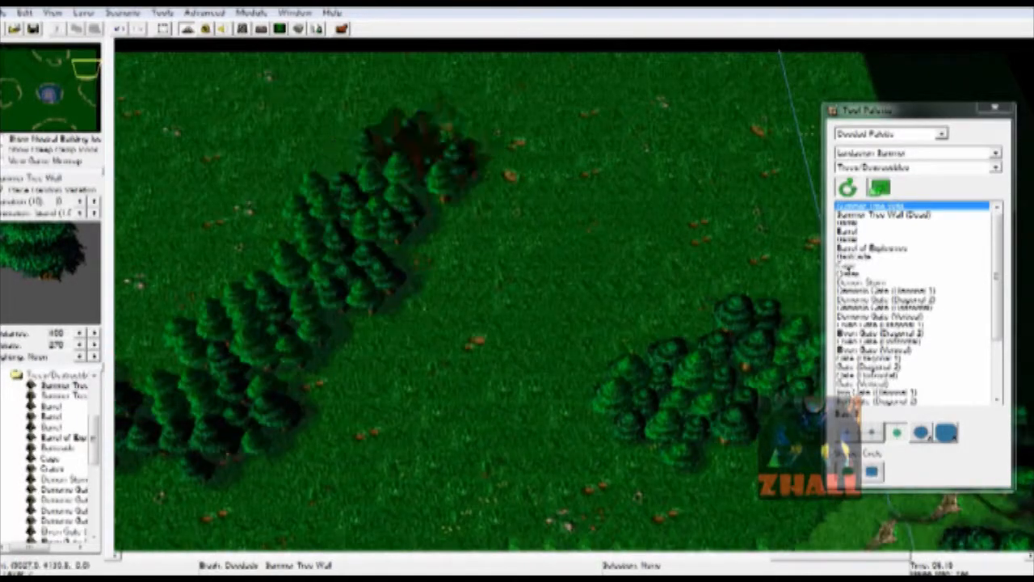
{"action": "right_click_drag", "start_coordinate": [420, 145], "coordinate": [432, 242]}
{"action": "left_click_drag", "start_coordinate": [433, 243], "coordinate": [485, 122]}
{"action": "right_click_drag", "start_coordinate": [489, 113], "coordinate": [485, 267]}
{"action": "left_click_drag", "start_coordinate": [501, 218], "coordinate": [558, 153]}
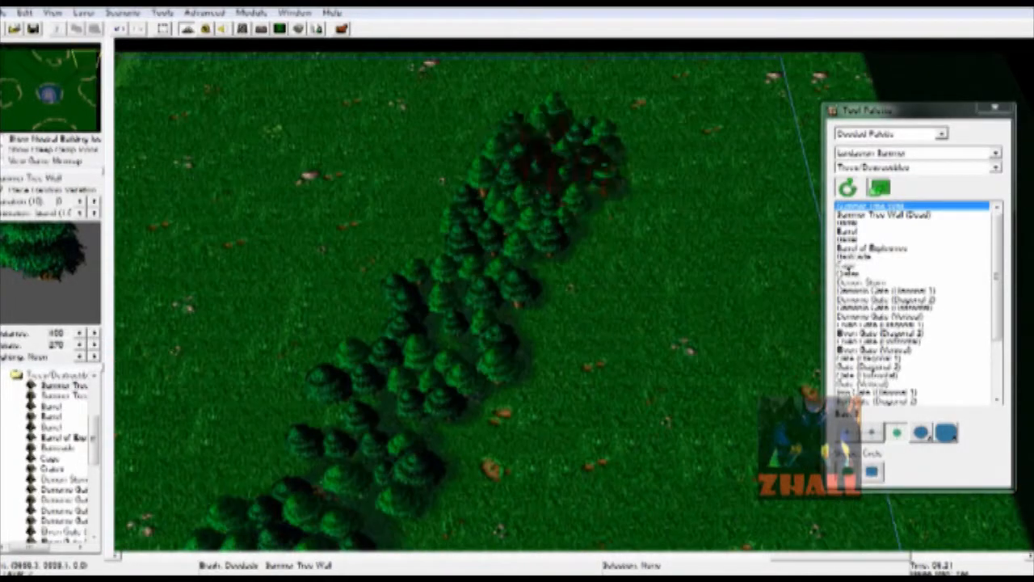
Line the eastern and northern map edges around the northeast corner with Summer Tree Wall, west as far as the cliff.
{"action": "key", "text": "Right"}
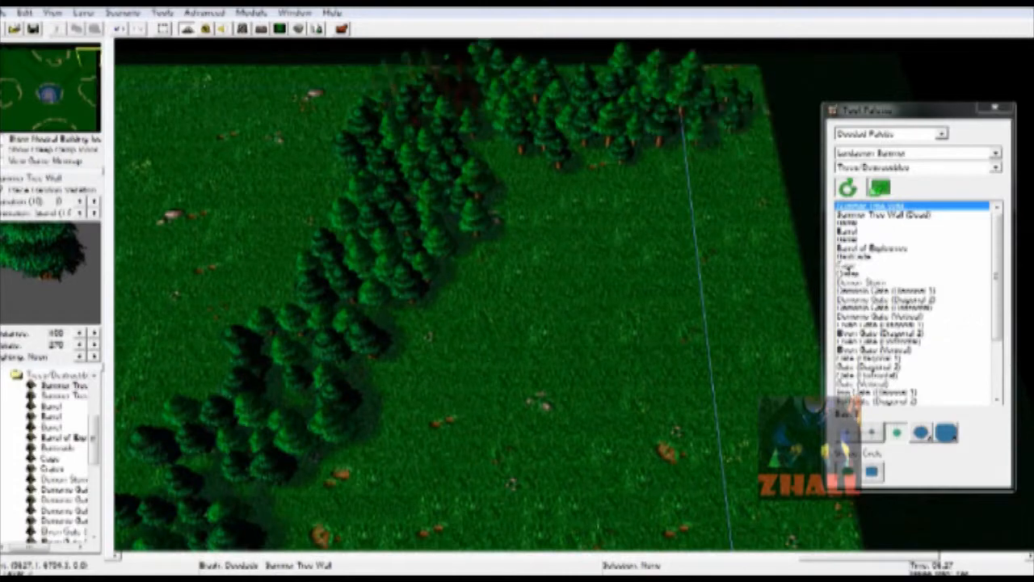
{"action": "right_click_drag", "start_coordinate": [645, 204], "coordinate": [710, 246]}
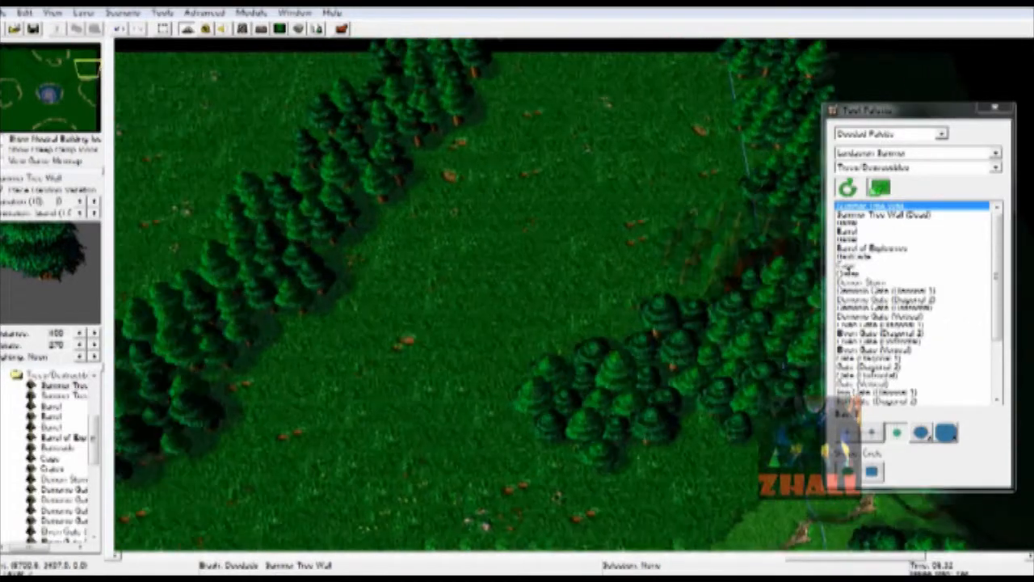
{"action": "key", "text": "Left"}
{"action": "key", "text": "Up"}
{"action": "key", "text": "Up"}
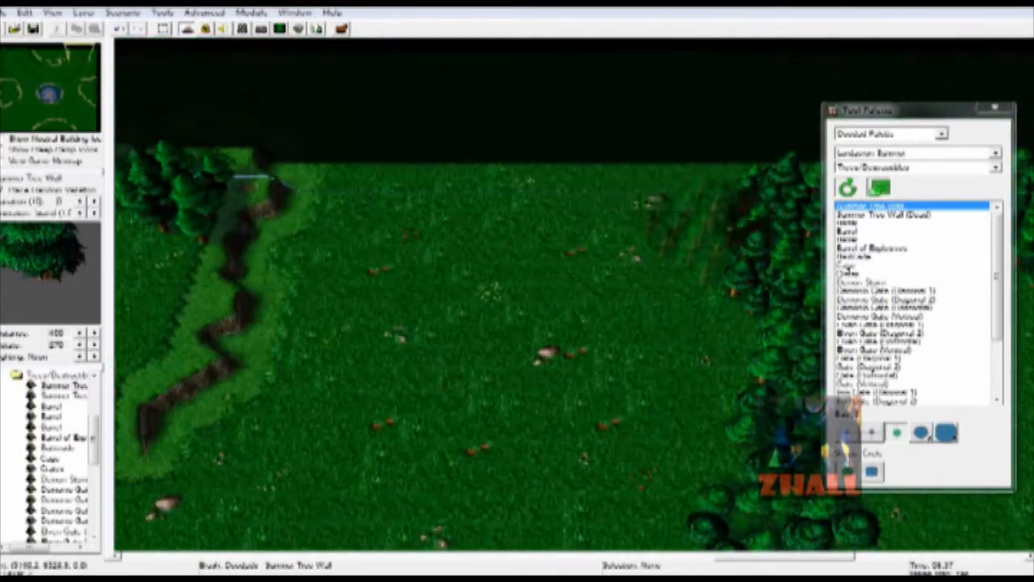
{"action": "left_click_drag", "start_coordinate": [254, 176], "coordinate": [477, 191]}
{"action": "key", "text": "Right"}
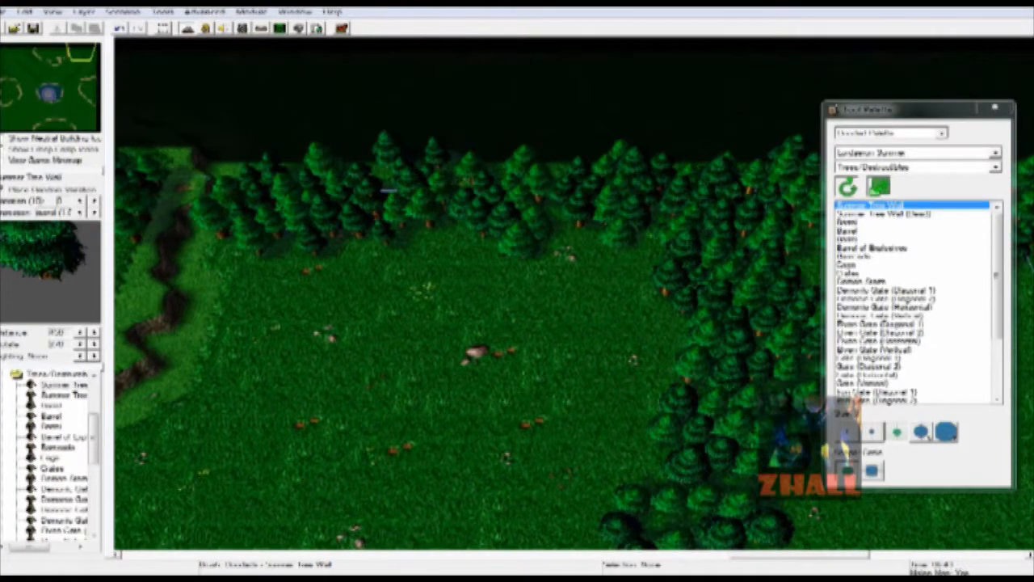
Select Summer Tree Wall again and paint it down the eastern map edge from below the eastern cliff to the southeast corner.
{"action": "key", "text": "space"}
{"action": "key", "text": "Right"}
{"action": "key", "text": "Right"}
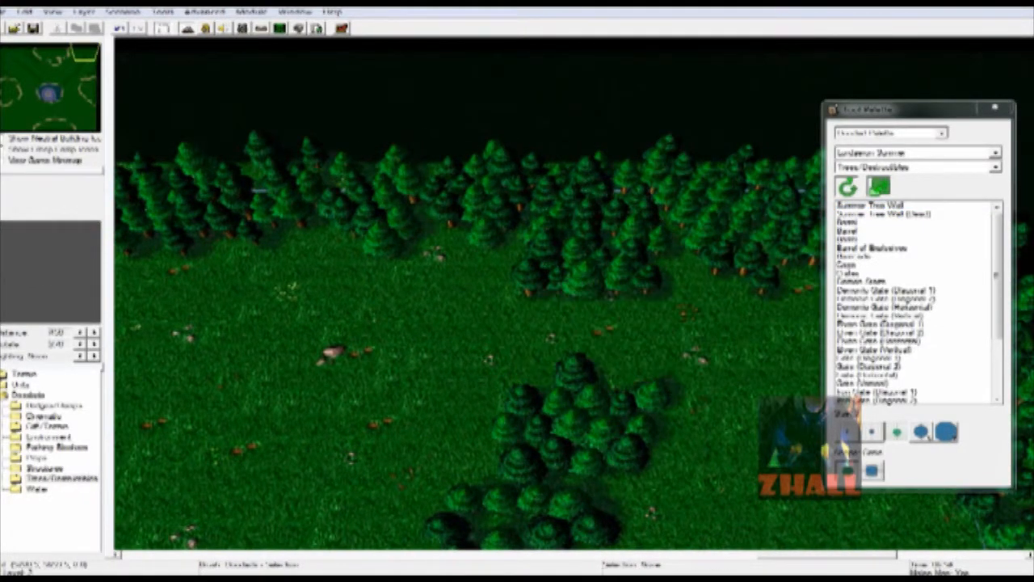
{"action": "left_click", "coordinate": [872, 205]}
{"action": "mouse_move", "coordinate": [29, 61]}
{"action": "left_mouse_down"}
{"action": "mouse_move", "coordinate": [21, 62]}
{"action": "mouse_move", "coordinate": [64, 79]}
{"action": "mouse_move", "coordinate": [94, 68]}
{"action": "mouse_move", "coordinate": [84, 56]}
{"action": "mouse_move", "coordinate": [70, 57]}
{"action": "mouse_move", "coordinate": [82, 57]}
{"action": "mouse_move", "coordinate": [94, 111]}
{"action": "left_mouse_up"}
{"action": "mouse_move", "coordinate": [549, 89]}
{"action": "left_mouse_down"}
{"action": "mouse_move", "coordinate": [597, 149]}
{"action": "mouse_move", "coordinate": [594, 222]}
{"action": "mouse_move", "coordinate": [630, 299]}
{"action": "mouse_move", "coordinate": [651, 279]}
{"action": "left_mouse_up"}
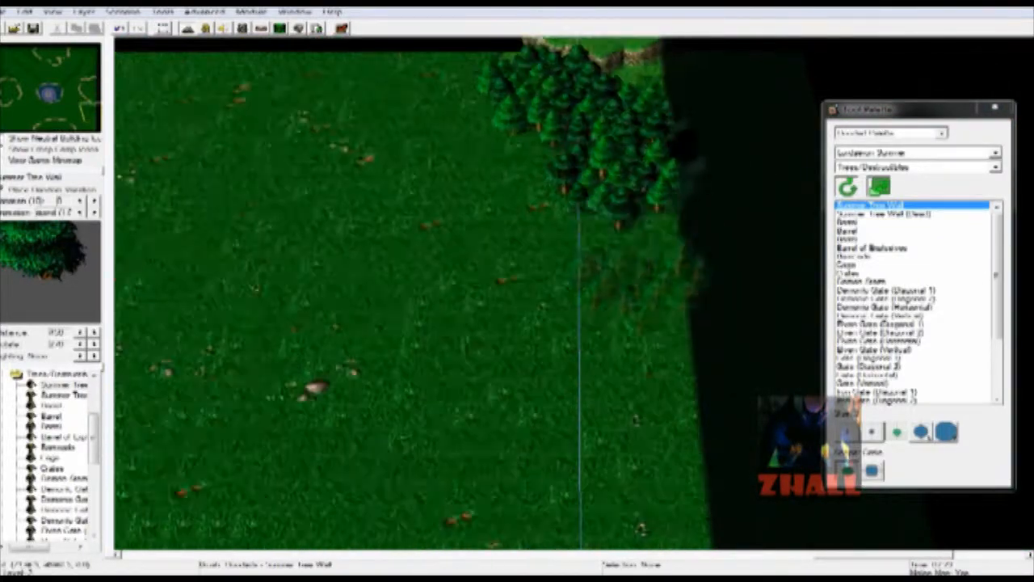
{"action": "key", "text": "Down"}
{"action": "key", "text": "Down"}
{"action": "key", "text": "Down"}
{"action": "key", "text": "Down"}
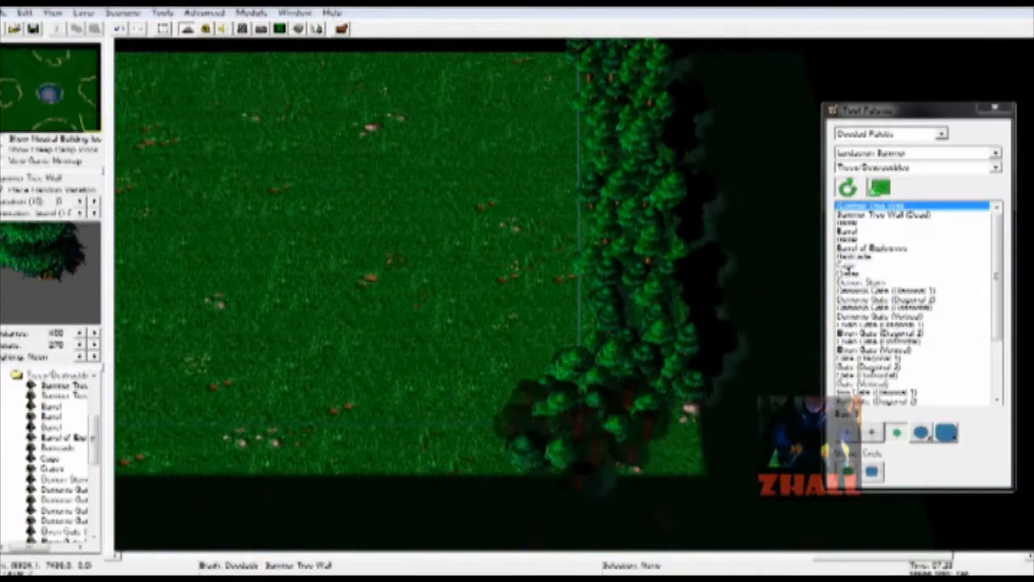
Paint Summer Tree Wall along the southern map edge from the southeast corner west past the foot of the cliff.
{"action": "key", "text": "Left"}
{"action": "key", "text": "Left"}
{"action": "key", "text": "Left"}
{"action": "key", "text": "Left"}
{"action": "key", "text": "Left"}
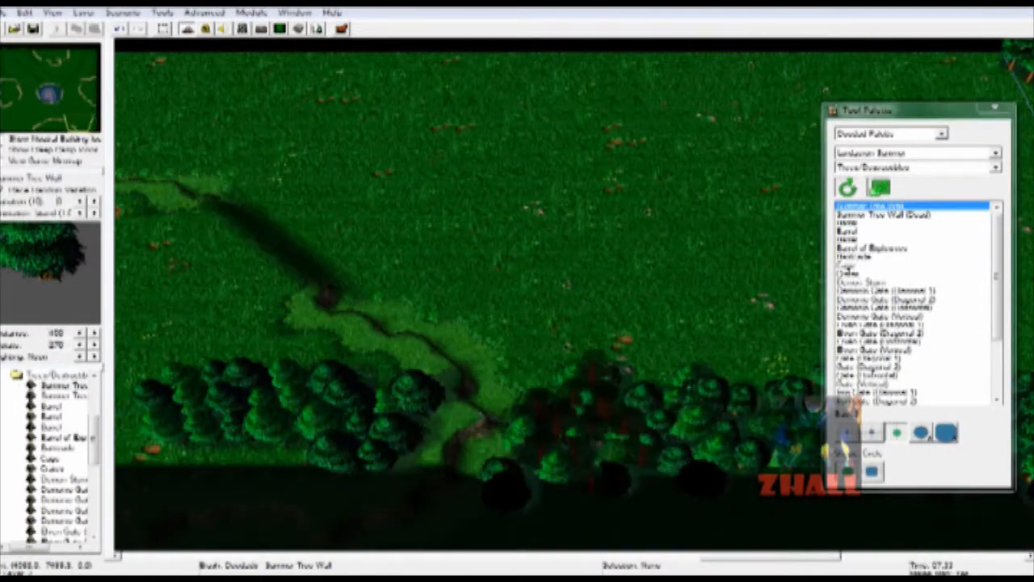
Paint a diagonal Summer Tree Wall from the southeast corner area northwest toward the lake.
{"action": "key", "text": "Up"}
{"action": "key", "text": "Up"}
{"action": "key", "text": "Up"}
{"action": "key", "text": "Right"}
{"action": "key", "text": "Right"}
{"action": "key", "text": "Right"}
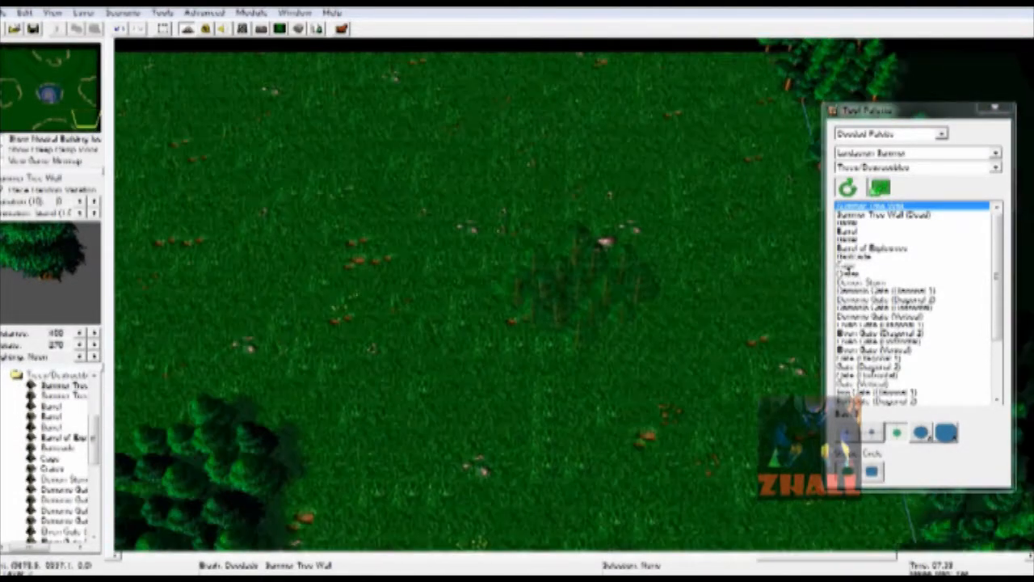
{"action": "key", "text": "Up"}
{"action": "key", "text": "Left"}
{"action": "mouse_move", "coordinate": [598, 275]}
{"action": "left_mouse_down"}
{"action": "mouse_move", "coordinate": [381, 219]}
{"action": "mouse_move", "coordinate": [358, 219]}
{"action": "mouse_move", "coordinate": [364, 234]}
{"action": "left_mouse_up"}
{"action": "key", "text": "Up"}
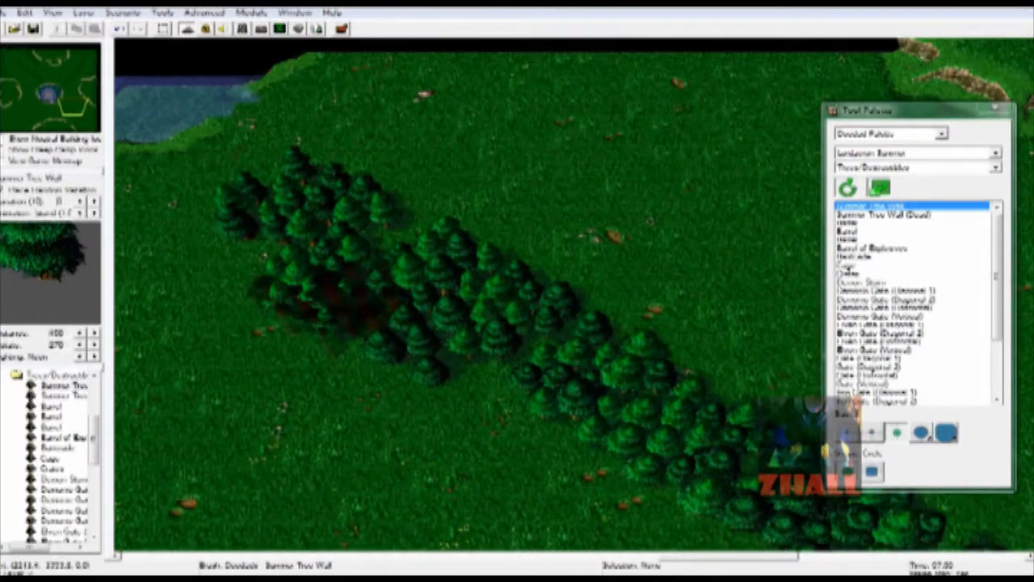
Paint a diagonal Summer Tree Wall from the grass southwest of the lake toward the southwest corner.
{"action": "key", "text": "Left"}
{"action": "key", "text": "Left"}
{"action": "key", "text": "Left"}
{"action": "key", "text": "Left"}
{"action": "mouse_move", "coordinate": [558, 138]}
{"action": "left_mouse_down"}
{"action": "mouse_move", "coordinate": [427, 219]}
{"action": "mouse_move", "coordinate": [381, 231]}
{"action": "mouse_move", "coordinate": [356, 299]}
{"action": "left_mouse_up"}
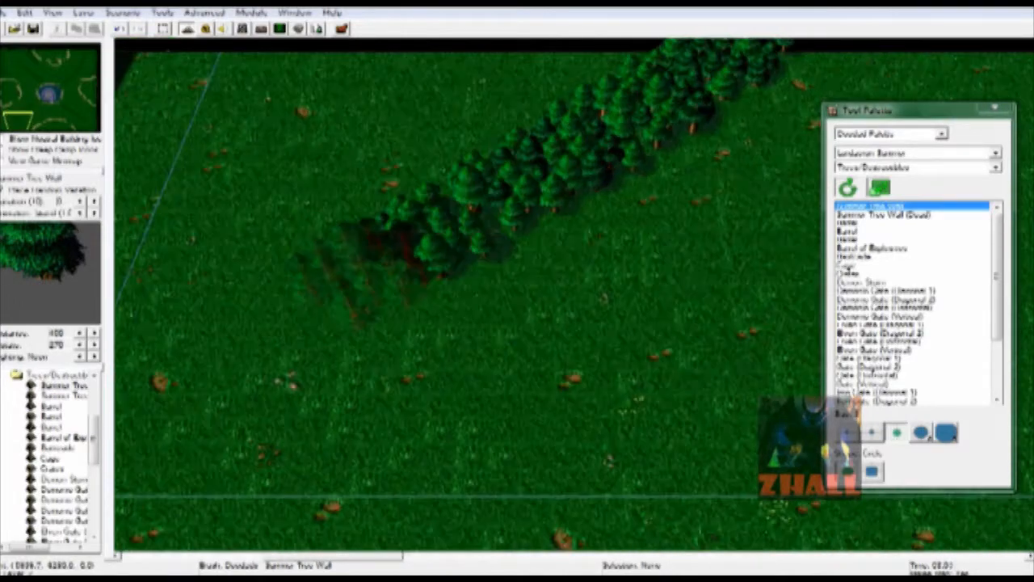
Paint Summer Tree Wall down the western map edge below the western cliff to the southwest corner and east along the southern edge.
{"action": "key", "text": "Left"}
{"action": "key", "text": "Up"}
{"action": "key", "text": "Left"}
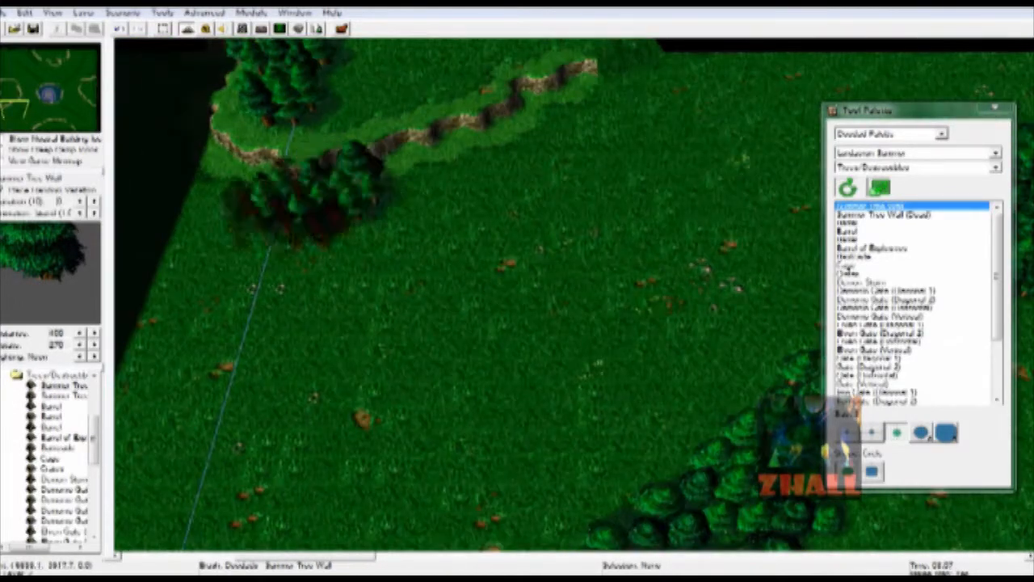
{"action": "key", "text": "Down"}
{"action": "key", "text": "Right"}
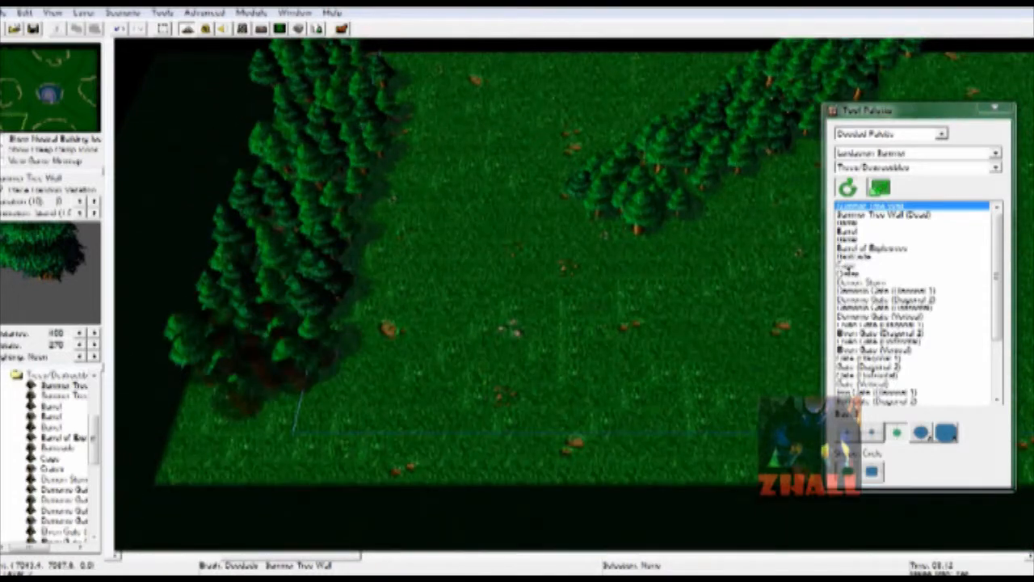
{"action": "key", "text": "Right"}
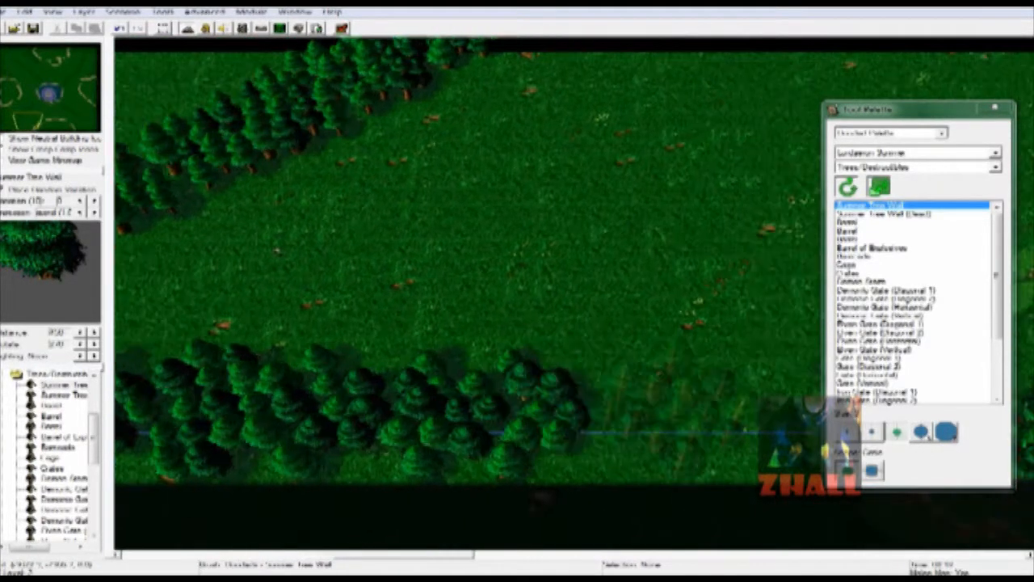
{"action": "key", "text": "Right"}
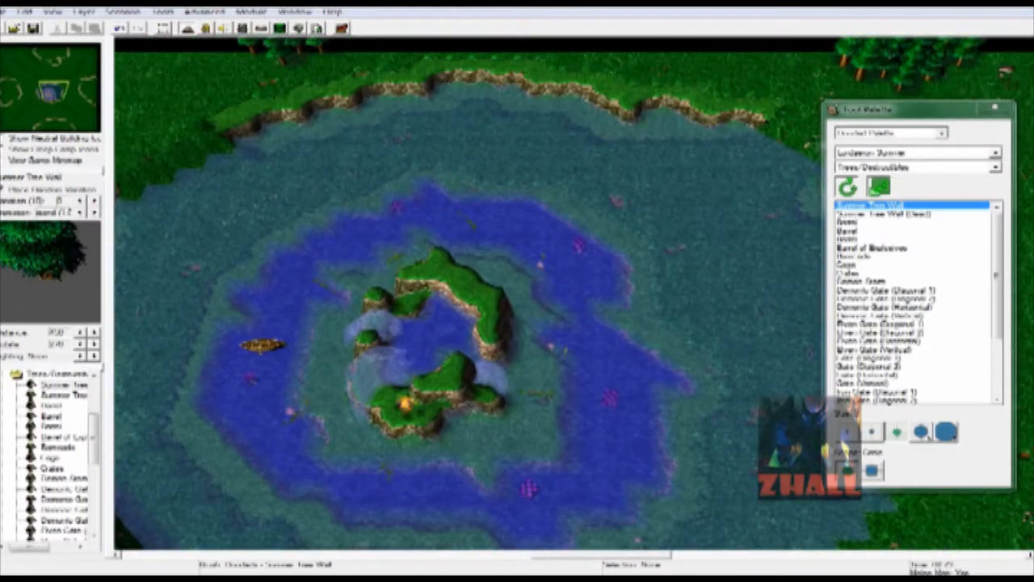
Raise the lake bed east and north of the central islands using the Raise height brush at size 3.
{"action": "key", "text": "Down"}
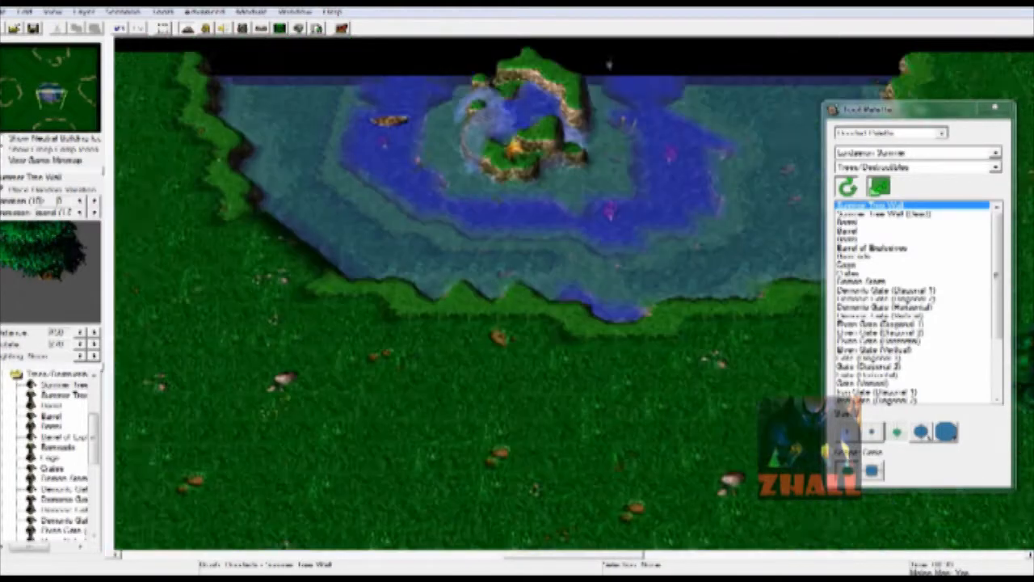
{"action": "scroll", "coordinate": [468, 291], "scroll_direction": "down", "scroll_amount": 3}
{"action": "scroll", "coordinate": [468, 291], "scroll_direction": "up", "scroll_amount": 4}
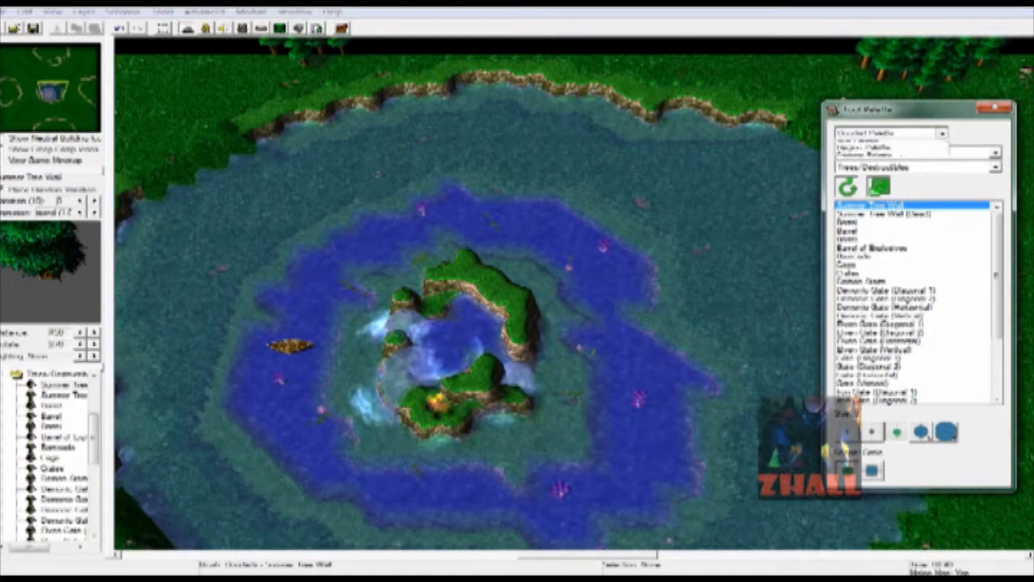
{"action": "left_click", "coordinate": [889, 140]}
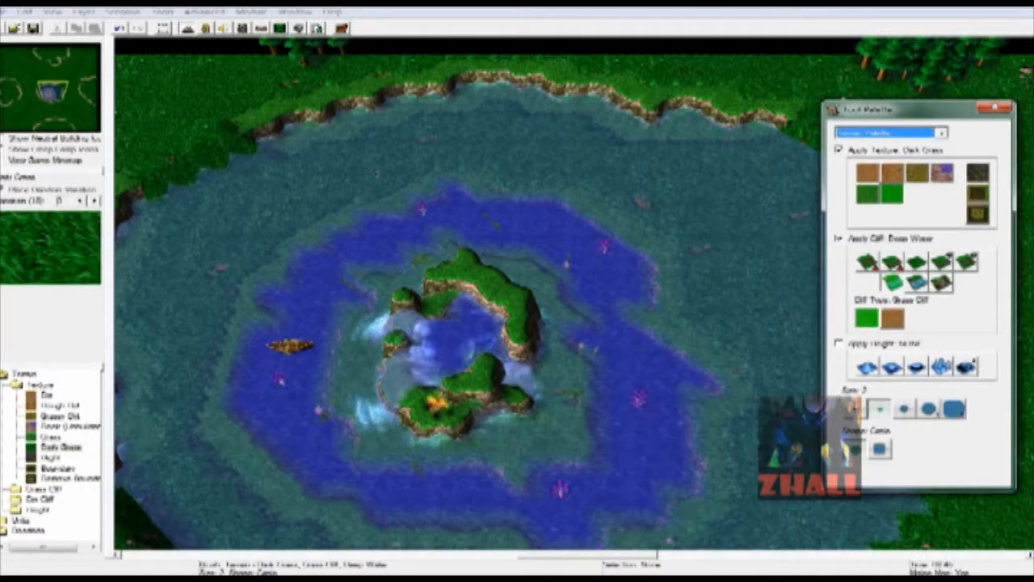
{"action": "left_click", "coordinate": [867, 368]}
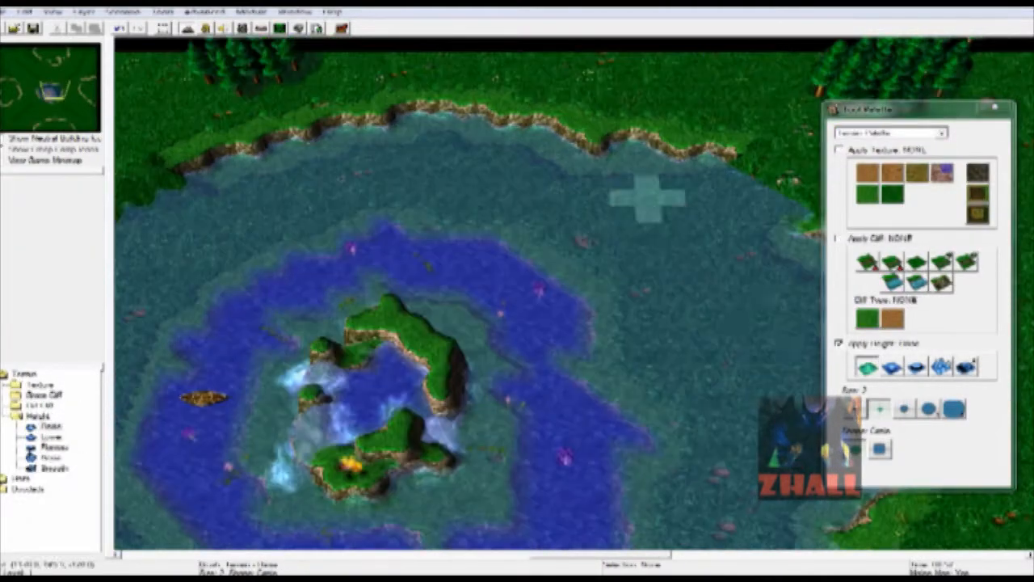
{"action": "left_click", "coordinate": [905, 408]}
{"action": "mouse_move", "coordinate": [653, 214]}
{"action": "left_mouse_down"}
{"action": "mouse_move", "coordinate": [677, 237]}
{"action": "mouse_move", "coordinate": [627, 247]}
{"action": "left_mouse_up"}
{"action": "key", "text": "Right"}
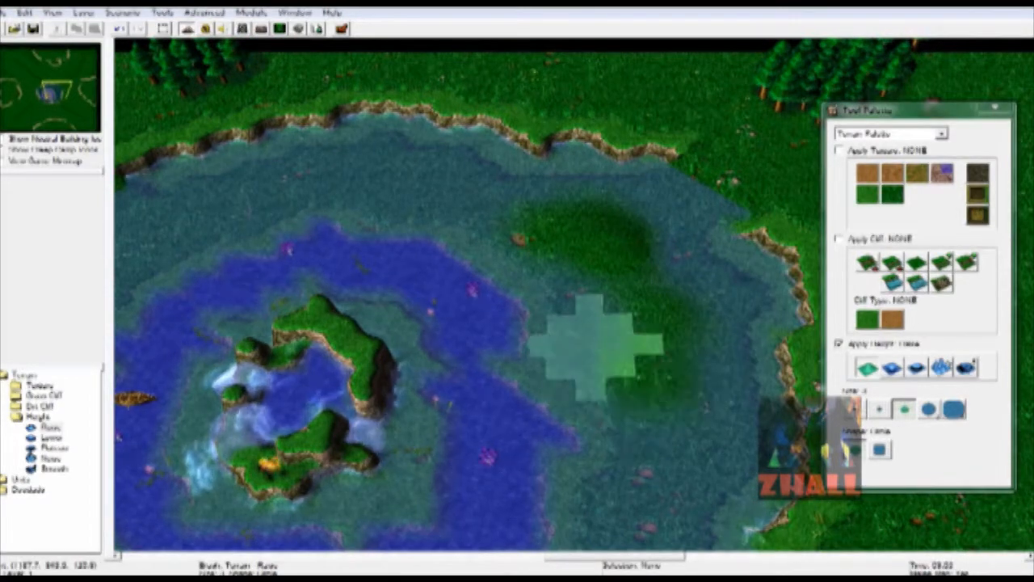
{"action": "mouse_move", "coordinate": [590, 283]}
{"action": "left_mouse_down"}
{"action": "mouse_move", "coordinate": [489, 202]}
{"action": "mouse_move", "coordinate": [403, 192]}
{"action": "mouse_move", "coordinate": [501, 181]}
{"action": "left_mouse_up"}
{"action": "key", "text": "Left"}
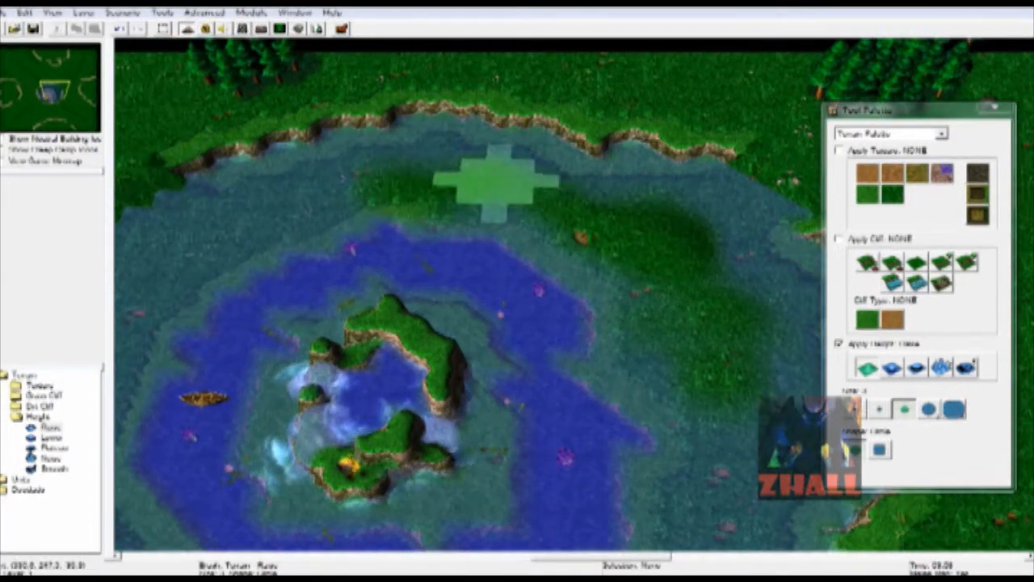
{"action": "key", "text": "Left"}
{"action": "key", "text": "Left"}
Lower the raised lake bed north of the central islands with the Lower height brush.
{"action": "left_click", "coordinate": [892, 368]}
{"action": "key", "text": "Left"}
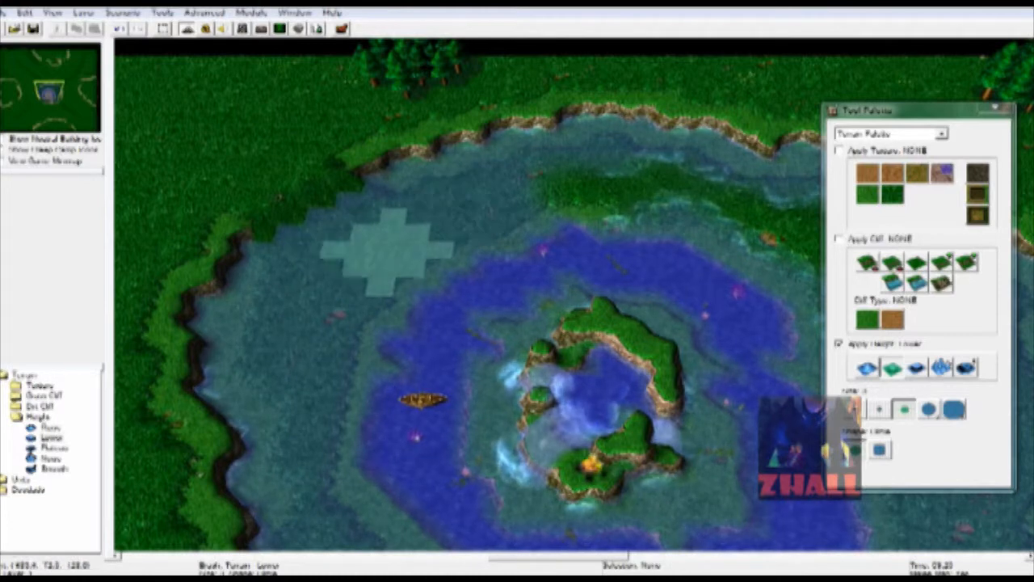
{"action": "left_click_drag", "start_coordinate": [557, 189], "coordinate": [651, 198]}
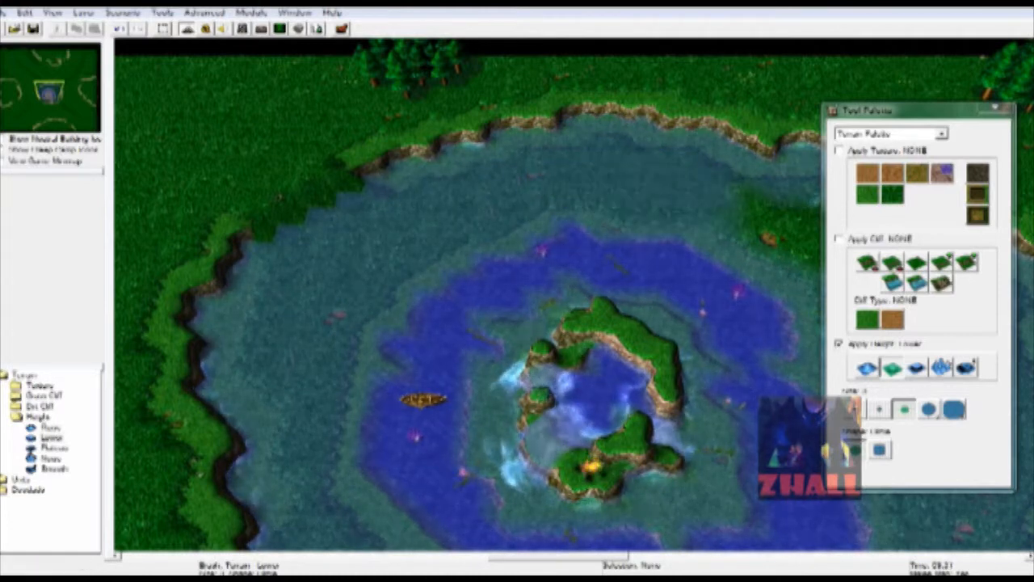
Raise the lake bed in an arc from north of the central islands around to the western side of the lake.
{"action": "left_click", "coordinate": [866, 368]}
{"action": "mouse_move", "coordinate": [673, 185]}
{"action": "left_mouse_down"}
{"action": "mouse_move", "coordinate": [542, 197]}
{"action": "mouse_move", "coordinate": [411, 232]}
{"action": "mouse_move", "coordinate": [347, 272]}
{"action": "left_mouse_up"}
{"action": "right_click_drag", "start_coordinate": [335, 346], "coordinate": [411, 291]}
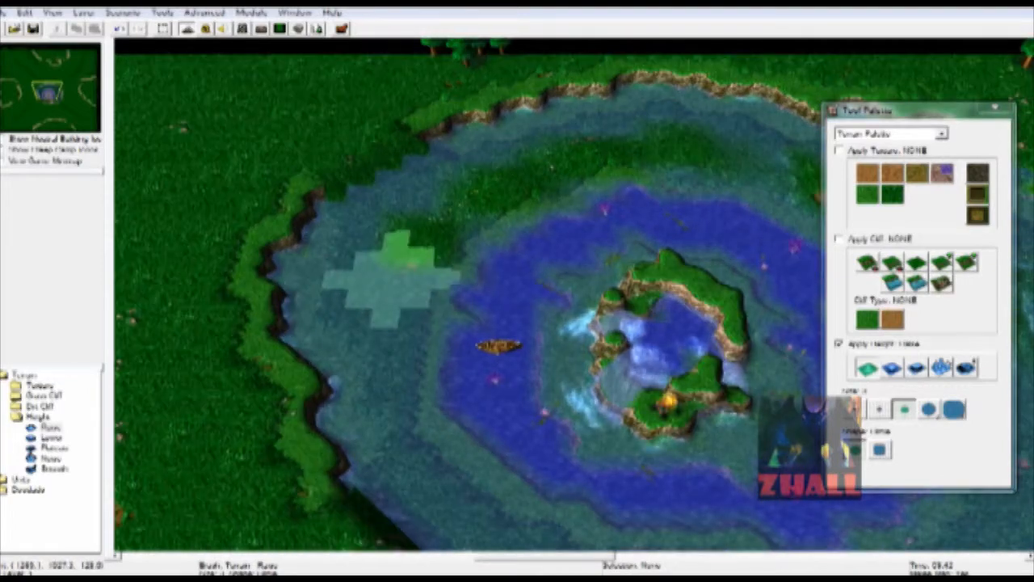
{"action": "left_click", "coordinate": [375, 331]}
Create a Shallow Water pond east of the central lake and raise an island in its middle with the Raise height brush.
{"action": "right_click_drag", "start_coordinate": [663, 365], "coordinate": [250, 234]}
{"action": "mouse_move", "coordinate": [942, 196]}
{"action": "right_mouse_down"}
{"action": "mouse_move", "coordinate": [758, 152]}
{"action": "mouse_move", "coordinate": [760, 204]}
{"action": "right_mouse_up"}
{"action": "left_click", "coordinate": [893, 283]}
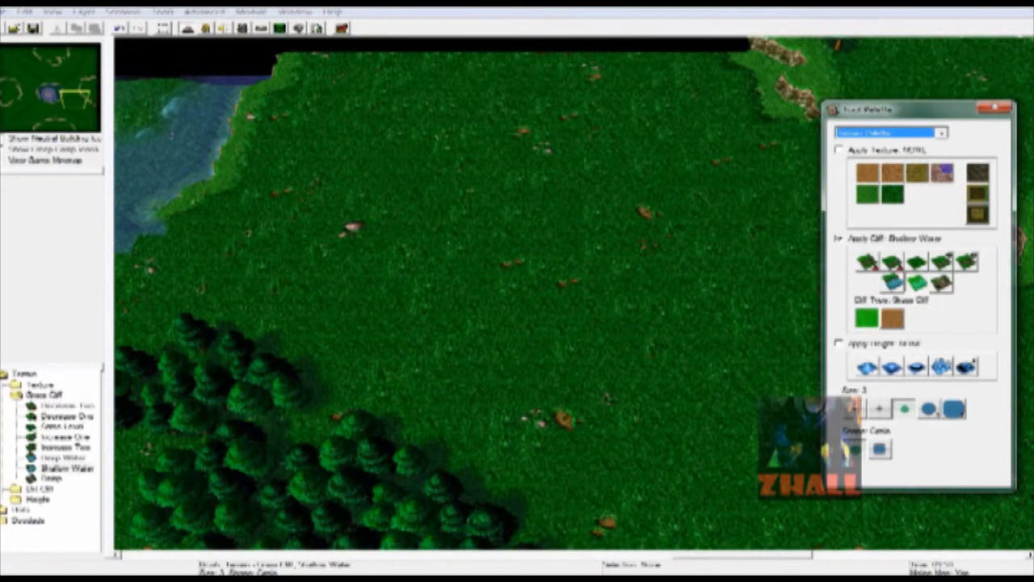
{"action": "mouse_move", "coordinate": [555, 185]}
{"action": "left_mouse_down"}
{"action": "mouse_move", "coordinate": [566, 226]}
{"action": "mouse_move", "coordinate": [485, 275]}
{"action": "mouse_move", "coordinate": [598, 287]}
{"action": "mouse_move", "coordinate": [601, 297]}
{"action": "mouse_move", "coordinate": [496, 167]}
{"action": "mouse_move", "coordinate": [692, 272]}
{"action": "mouse_move", "coordinate": [529, 235]}
{"action": "mouse_move", "coordinate": [565, 340]}
{"action": "left_mouse_up"}
{"action": "left_click", "coordinate": [867, 367]}
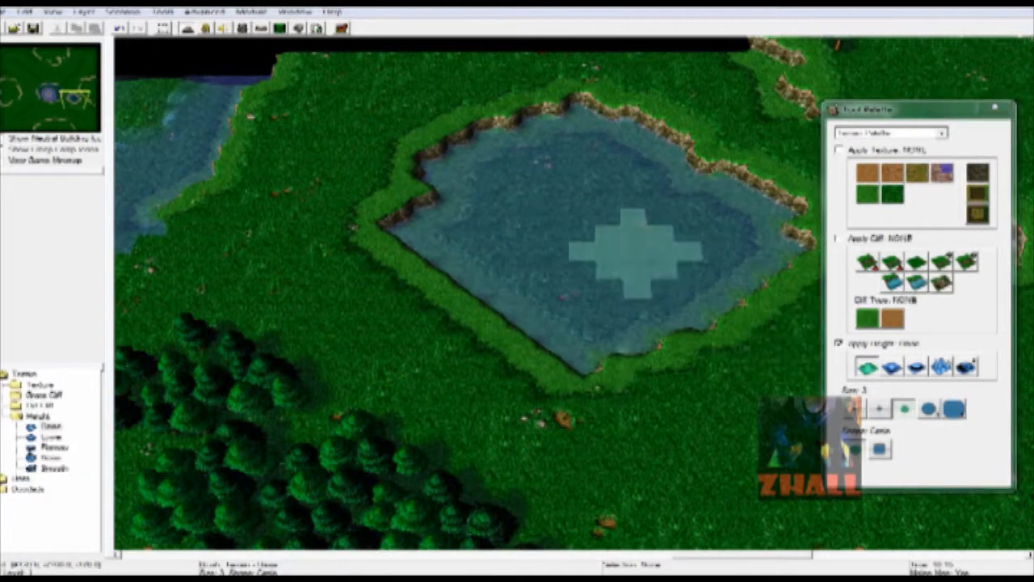
{"action": "mouse_move", "coordinate": [581, 198]}
{"action": "left_mouse_down"}
{"action": "mouse_move", "coordinate": [566, 254]}
{"action": "mouse_move", "coordinate": [570, 315]}
{"action": "left_mouse_up"}
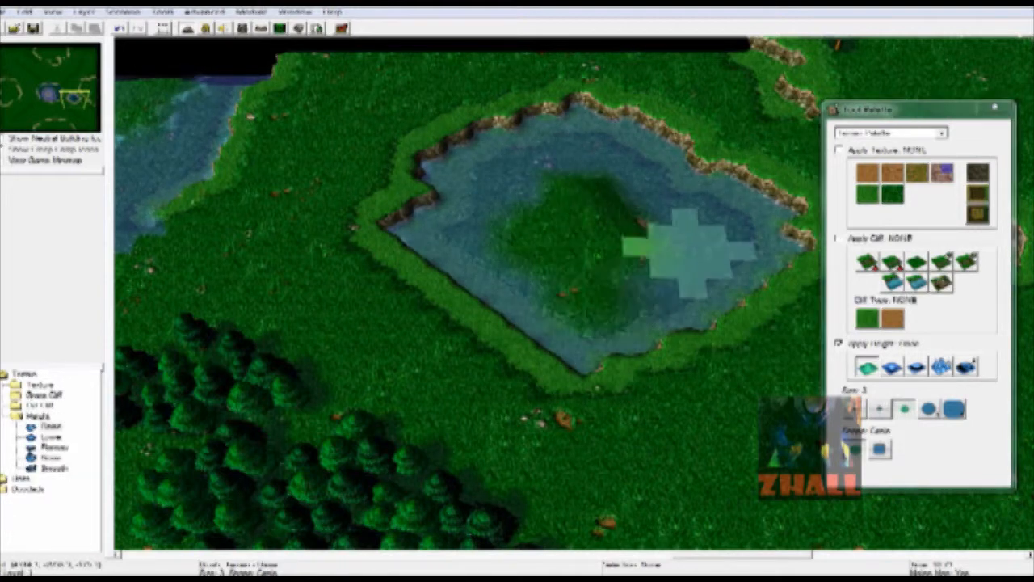
Add a grass cliff ramp on the northeastern shore of the pond using brush size 5.
{"action": "left_click", "coordinate": [941, 263]}
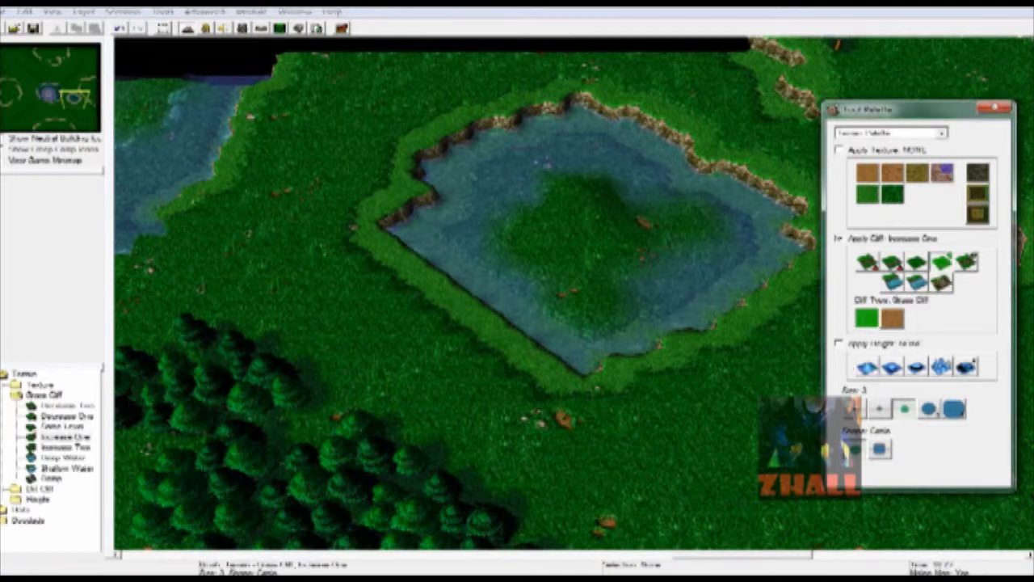
{"action": "left_click", "coordinate": [941, 283]}
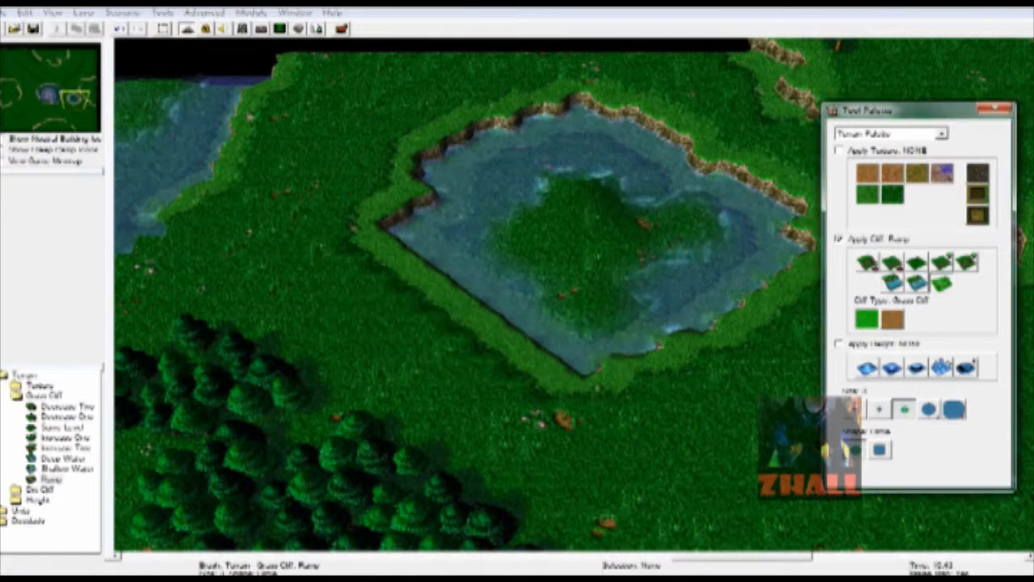
{"action": "left_click", "coordinate": [929, 409]}
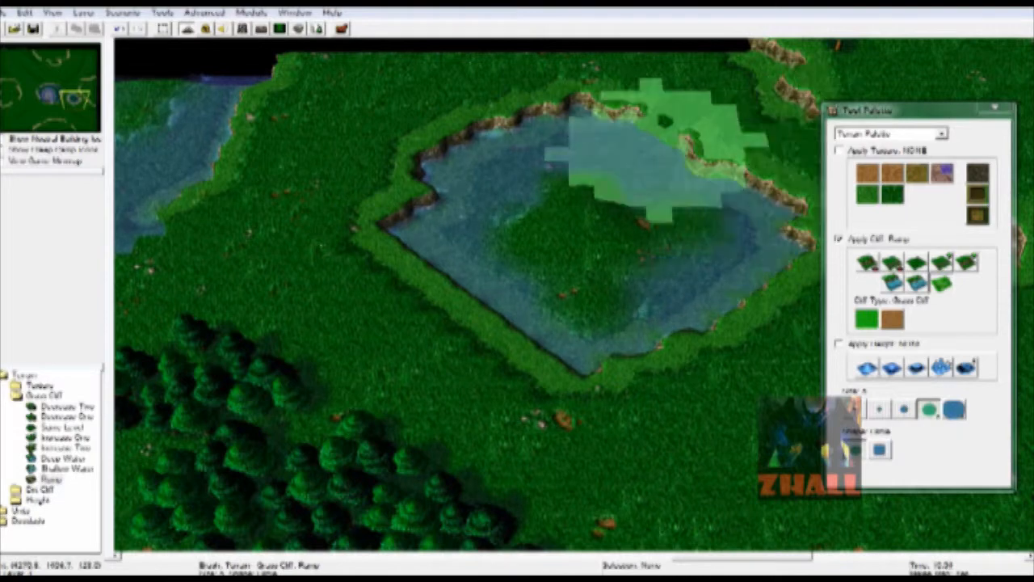
Paint a Rock (Unbuildable) path north from the gap in the southern cliff, using Same Level and brush size 2.
{"action": "mouse_move", "coordinate": [554, 261]}
{"action": "right_mouse_down"}
{"action": "mouse_move", "coordinate": [566, 261]}
{"action": "mouse_move", "coordinate": [561, 298]}
{"action": "mouse_move", "coordinate": [573, 307]}
{"action": "right_mouse_up"}
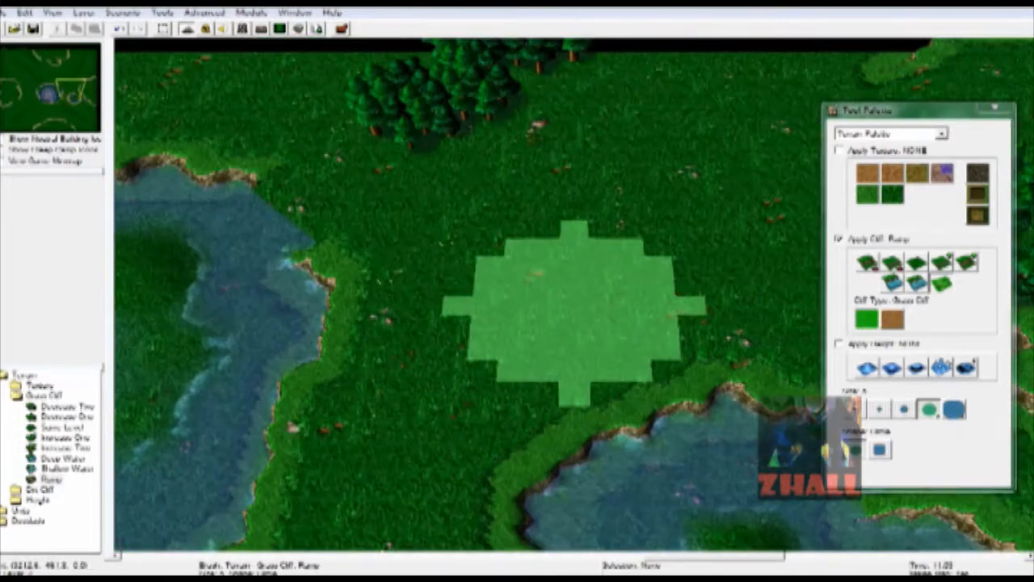
{"action": "left_click", "coordinate": [37, 103]}
{"action": "left_click_drag", "start_coordinate": [36, 104], "coordinate": [39, 103]}
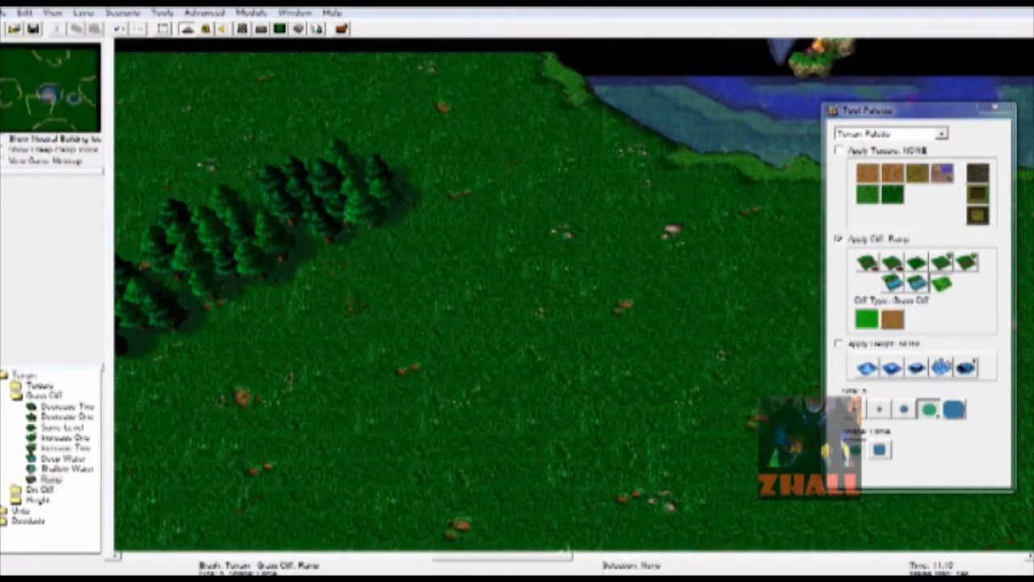
{"action": "left_click", "coordinate": [941, 172]}
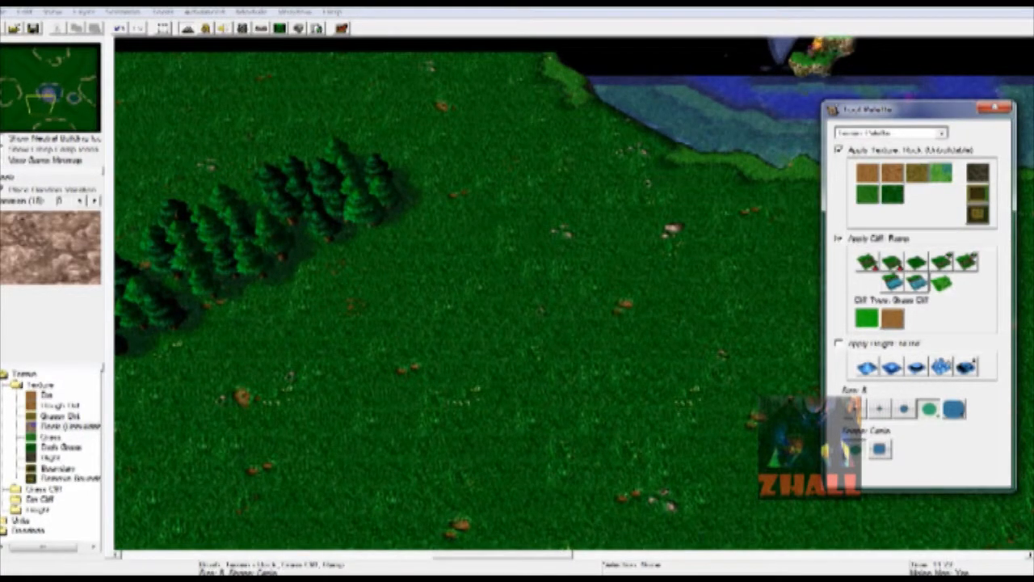
{"action": "mouse_move", "coordinate": [788, 404]}
{"action": "right_mouse_down"}
{"action": "mouse_move", "coordinate": [784, 387]}
{"action": "mouse_move", "coordinate": [597, 318]}
{"action": "right_mouse_up"}
{"action": "right_click_drag", "start_coordinate": [596, 281], "coordinate": [515, 195]}
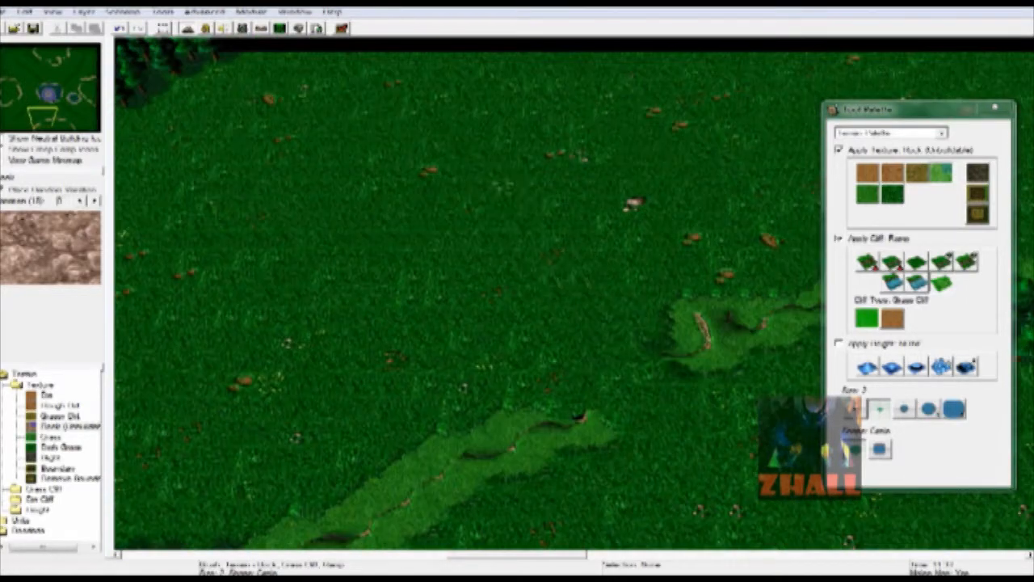
{"action": "left_click", "coordinate": [916, 262]}
{"action": "right_click_drag", "start_coordinate": [567, 350], "coordinate": [577, 410]}
{"action": "mouse_move", "coordinate": [579, 414]}
{"action": "left_mouse_down"}
{"action": "mouse_move", "coordinate": [434, 201]}
{"action": "mouse_move", "coordinate": [535, 380]}
{"action": "mouse_move", "coordinate": [415, 224]}
{"action": "mouse_move", "coordinate": [397, 268]}
{"action": "mouse_move", "coordinate": [430, 237]}
{"action": "left_mouse_up"}
{"action": "key", "text": "Up"}
{"action": "key", "text": "Up"}
{"action": "key", "text": "Up"}
{"action": "key", "text": "Up"}
{"action": "key", "text": "Up"}
{"action": "key", "text": "Up"}
{"action": "key", "text": "Up"}
{"action": "key", "text": "Up"}
Continue the rock path northwest up to the opening in the western cliff.
{"action": "mouse_move", "coordinate": [437, 187]}
{"action": "left_mouse_down"}
{"action": "mouse_move", "coordinate": [432, 216]}
{"action": "mouse_move", "coordinate": [394, 184]}
{"action": "mouse_move", "coordinate": [408, 144]}
{"action": "mouse_move", "coordinate": [388, 169]}
{"action": "mouse_move", "coordinate": [401, 190]}
{"action": "mouse_move", "coordinate": [381, 213]}
{"action": "left_mouse_up"}
{"action": "key", "text": "Left"}
{"action": "key", "text": "Up"}
{"action": "key", "text": "Left"}
{"action": "key", "text": "Up"}
{"action": "key", "text": "Left"}
{"action": "key", "text": "Up"}
{"action": "key", "text": "Left"}
{"action": "key", "text": "Up"}
{"action": "key", "text": "Left"}
{"action": "key", "text": "Up"}
{"action": "key", "text": "Left"}
{"action": "mouse_move", "coordinate": [360, 176]}
{"action": "right_mouse_down"}
{"action": "mouse_move", "coordinate": [415, 204]}
{"action": "mouse_move", "coordinate": [540, 304]}
{"action": "right_mouse_up"}
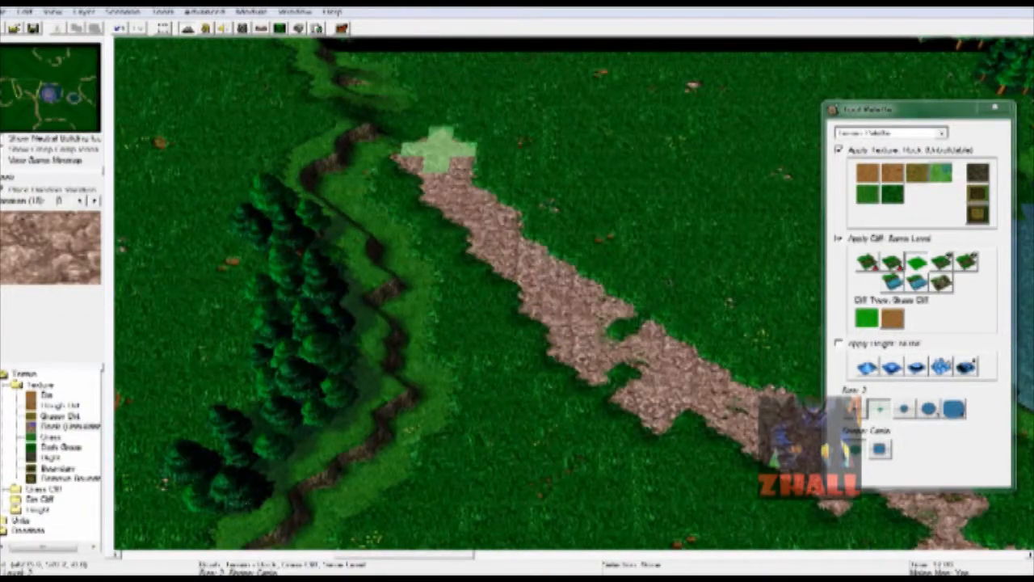
Paint a rock path from the opening in the western cliff east across the grass northwest of the lake.
{"action": "mouse_move", "coordinate": [553, 136]}
{"action": "right_mouse_down"}
{"action": "mouse_move", "coordinate": [411, 226]}
{"action": "mouse_move", "coordinate": [325, 319]}
{"action": "right_mouse_up"}
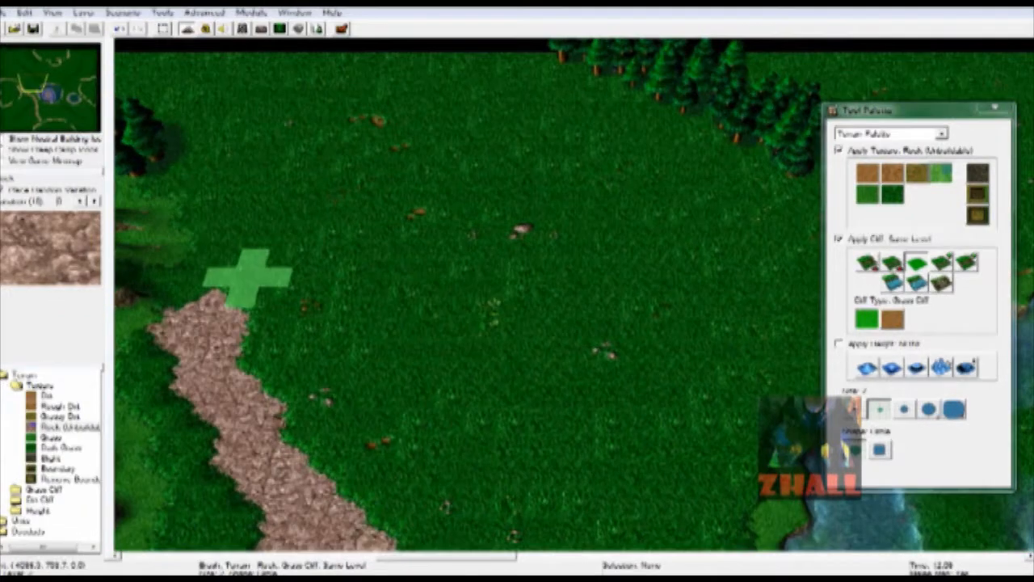
{"action": "left_click_drag", "start_coordinate": [425, 240], "coordinate": [673, 208]}
{"action": "right_click_drag", "start_coordinate": [674, 207], "coordinate": [607, 263]}
{"action": "key", "text": "Right"}
{"action": "key", "text": "Right"}
{"action": "key", "text": "Right"}
{"action": "mouse_move", "coordinate": [404, 305]}
{"action": "left_mouse_down"}
{"action": "mouse_move", "coordinate": [654, 282]}
{"action": "mouse_move", "coordinate": [576, 284]}
{"action": "left_mouse_up"}
Extend the rock path northeast up to the foot of the northern cliff.
{"action": "key", "text": "Right"}
{"action": "key", "text": "Up"}
{"action": "key", "text": "Right"}
{"action": "key", "text": "Up"}
{"action": "key", "text": "Right"}
{"action": "key", "text": "Up"}
{"action": "mouse_move", "coordinate": [695, 307]}
{"action": "left_mouse_down"}
{"action": "mouse_move", "coordinate": [739, 276]}
{"action": "mouse_move", "coordinate": [749, 222]}
{"action": "mouse_move", "coordinate": [736, 212]}
{"action": "left_mouse_up"}
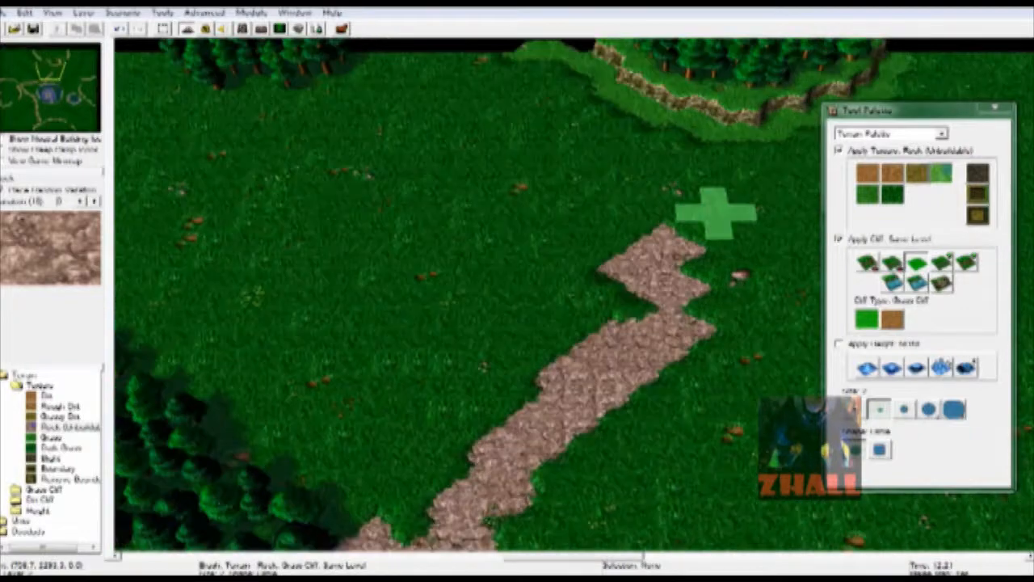
{"action": "right_click_drag", "start_coordinate": [710, 164], "coordinate": [653, 207]}
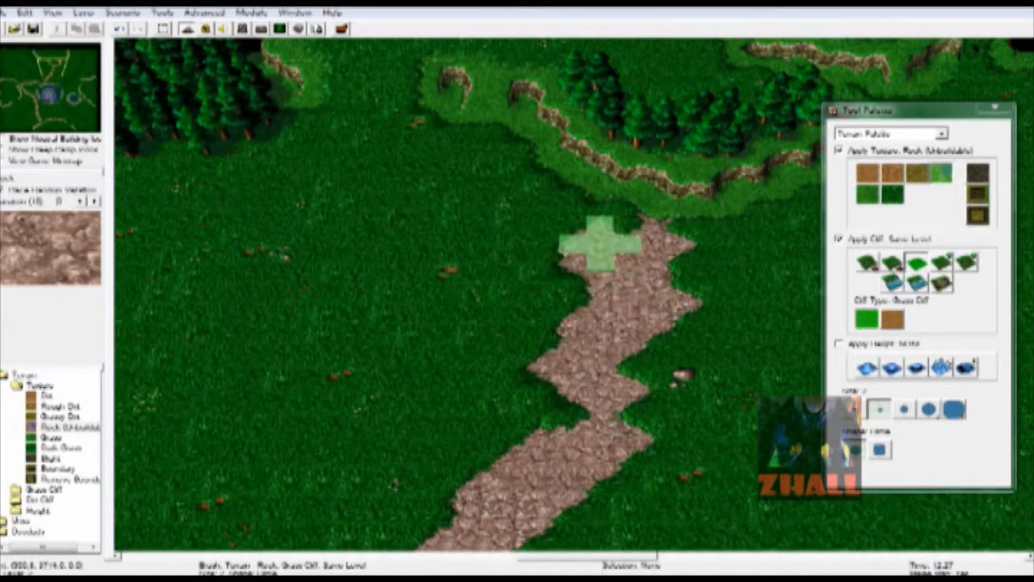
Paint a second rock path from the northern cliff southeast toward the tree wall northeast of the lake.
{"action": "key", "text": "Right"}
{"action": "key", "text": "Down"}
{"action": "mouse_move", "coordinate": [659, 281]}
{"action": "left_mouse_down"}
{"action": "mouse_move", "coordinate": [710, 315]}
{"action": "mouse_move", "coordinate": [547, 181]}
{"action": "mouse_move", "coordinate": [692, 348]}
{"action": "left_mouse_up"}
{"action": "key", "text": "Down"}
{"action": "key", "text": "Down"}
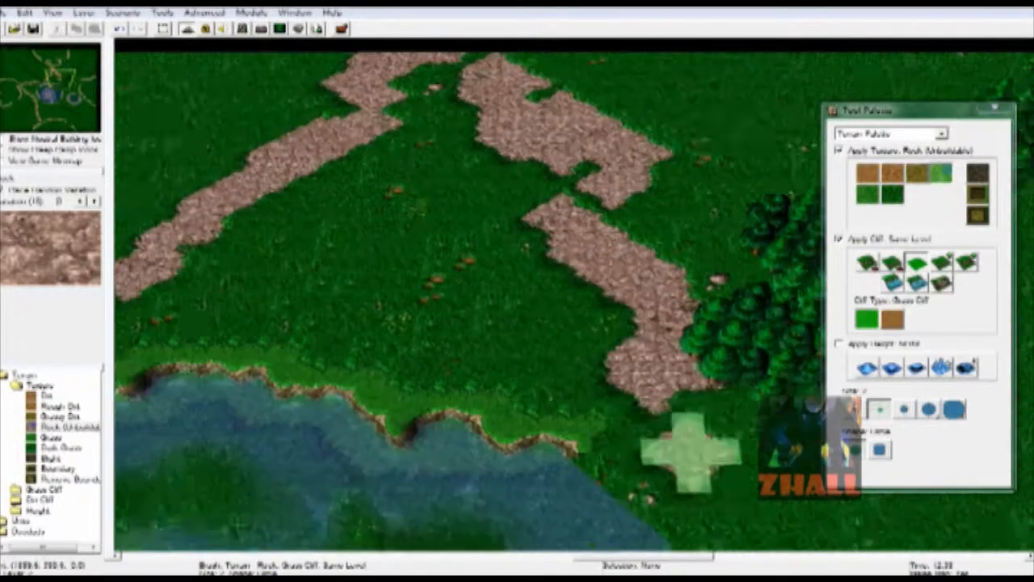
Continue the rock path southeast past the end of the tree wall to the pond's northern shore.
{"action": "key", "text": "Right"}
{"action": "key", "text": "Down"}
{"action": "mouse_move", "coordinate": [692, 453]}
{"action": "left_mouse_down"}
{"action": "mouse_move", "coordinate": [679, 445]}
{"action": "mouse_move", "coordinate": [734, 428]}
{"action": "mouse_move", "coordinate": [750, 473]}
{"action": "mouse_move", "coordinate": [742, 467]}
{"action": "left_mouse_up"}
{"action": "key", "text": "Right"}
{"action": "key", "text": "Right"}
{"action": "key", "text": "Down"}
{"action": "key", "text": "Right"}
{"action": "key", "text": "Down"}
{"action": "key", "text": "Down"}
{"action": "key", "text": "Down"}
{"action": "key", "text": "Down"}
{"action": "key", "text": "Down"}
{"action": "key", "text": "Down"}
{"action": "key", "text": "Down"}
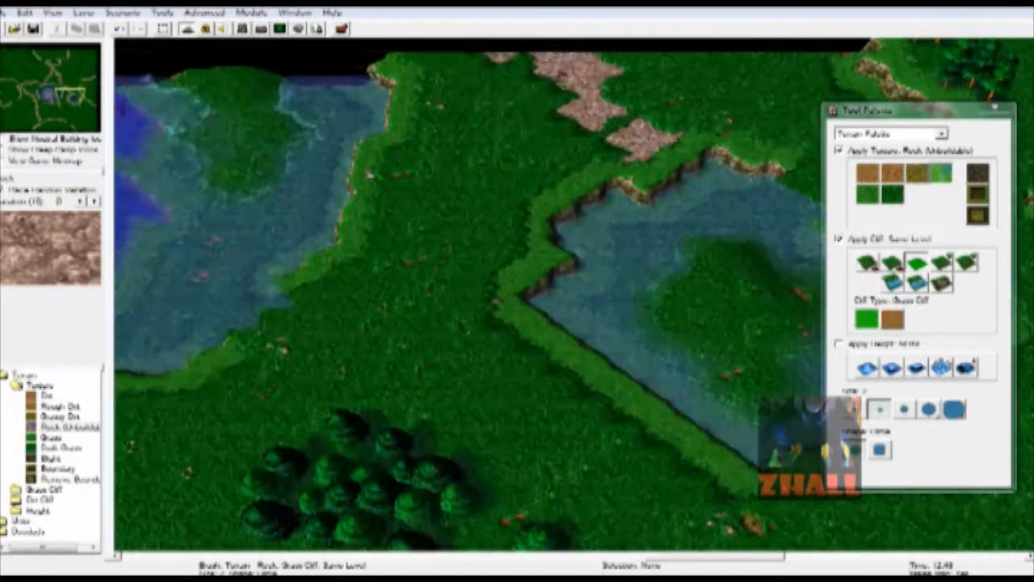
Fill out the rock path north of the pond and paint it along the northeastern shore toward the eastern cliff.
{"action": "key", "text": "Up"}
{"action": "key", "text": "Up"}
{"action": "key", "text": "Right"}
{"action": "key", "text": "Right"}
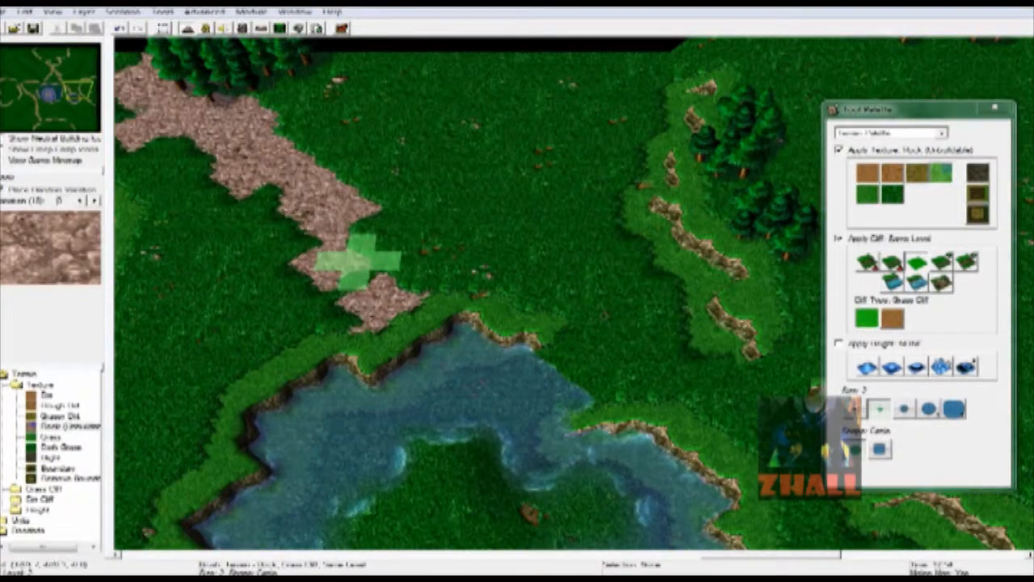
{"action": "key", "text": "Down"}
{"action": "key", "text": "Down"}
{"action": "key", "text": "Down"}
{"action": "key", "text": "Down"}
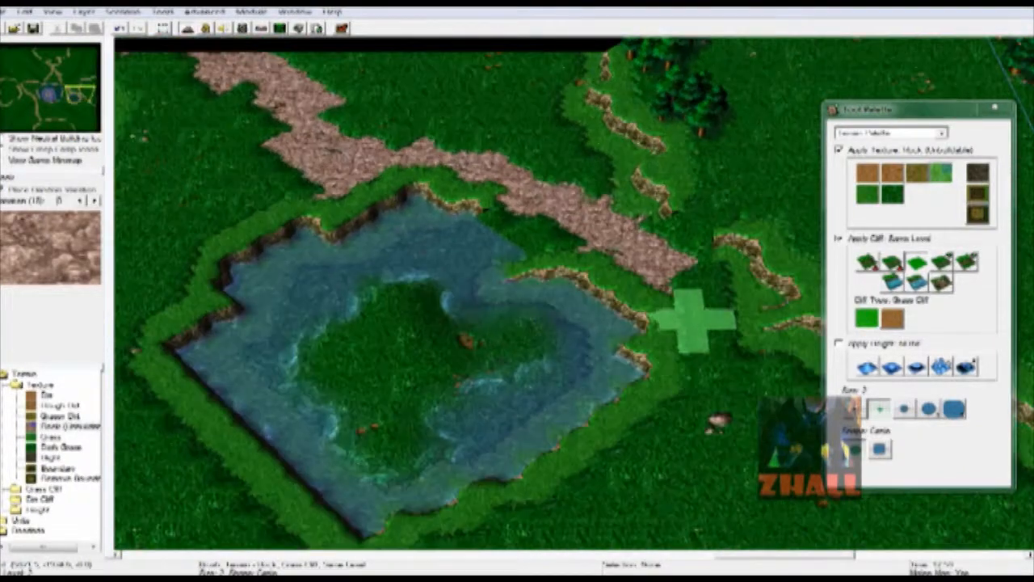
Paint the rock path around the pond's eastern side and southwest past its southern tip.
{"action": "key", "text": "Down"}
{"action": "key", "text": "Down"}
{"action": "key", "text": "Left"}
{"action": "key", "text": "Left"}
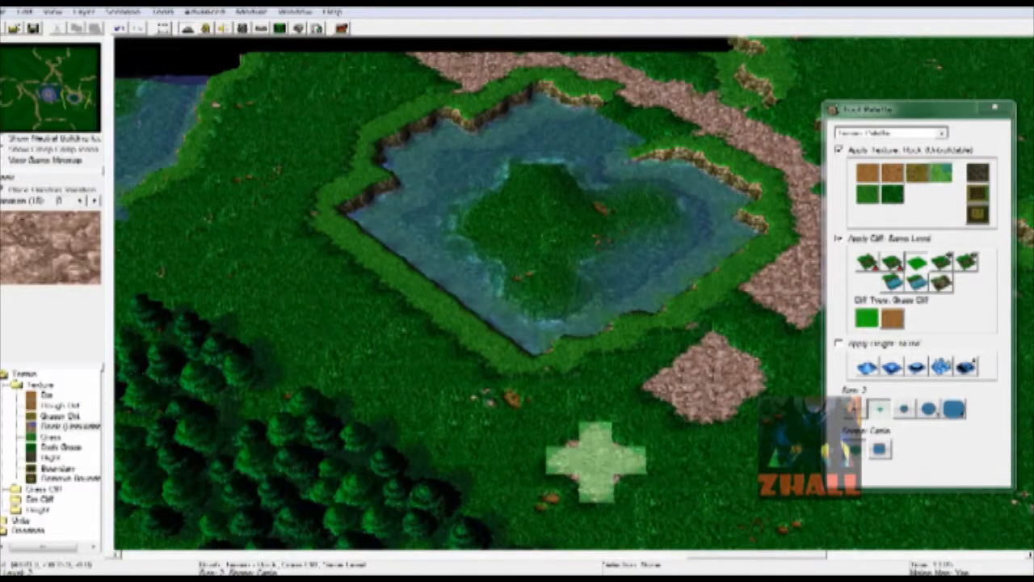
{"action": "key", "text": "Left"}
{"action": "key", "text": "Left"}
{"action": "key", "text": "Left"}
{"action": "key", "text": "Left"}
{"action": "key", "text": "Left"}
{"action": "mouse_move", "coordinate": [478, 409]}
{"action": "left_mouse_down"}
{"action": "mouse_move", "coordinate": [432, 369]}
{"action": "mouse_move", "coordinate": [360, 370]}
{"action": "mouse_move", "coordinate": [342, 385]}
{"action": "mouse_move", "coordinate": [346, 401]}
{"action": "mouse_move", "coordinate": [492, 324]}
{"action": "mouse_move", "coordinate": [434, 415]}
{"action": "mouse_move", "coordinate": [494, 440]}
{"action": "mouse_move", "coordinate": [510, 400]}
{"action": "mouse_move", "coordinate": [488, 408]}
{"action": "left_mouse_up"}
Extend the rock path southwest from the pond down to the southern cliff and along its upper edge.
{"action": "key", "text": "Down"}
{"action": "key", "text": "Down"}
{"action": "key", "text": "Left"}
{"action": "key", "text": "Left"}
{"action": "key", "text": "Left"}
{"action": "key", "text": "Left"}
{"action": "key", "text": "Down"}
{"action": "key", "text": "Down"}
{"action": "key", "text": "Down"}
{"action": "key", "text": "Down"}
{"action": "key", "text": "Left"}
{"action": "key", "text": "Left"}
{"action": "key", "text": "Down"}
{"action": "key", "text": "Down"}
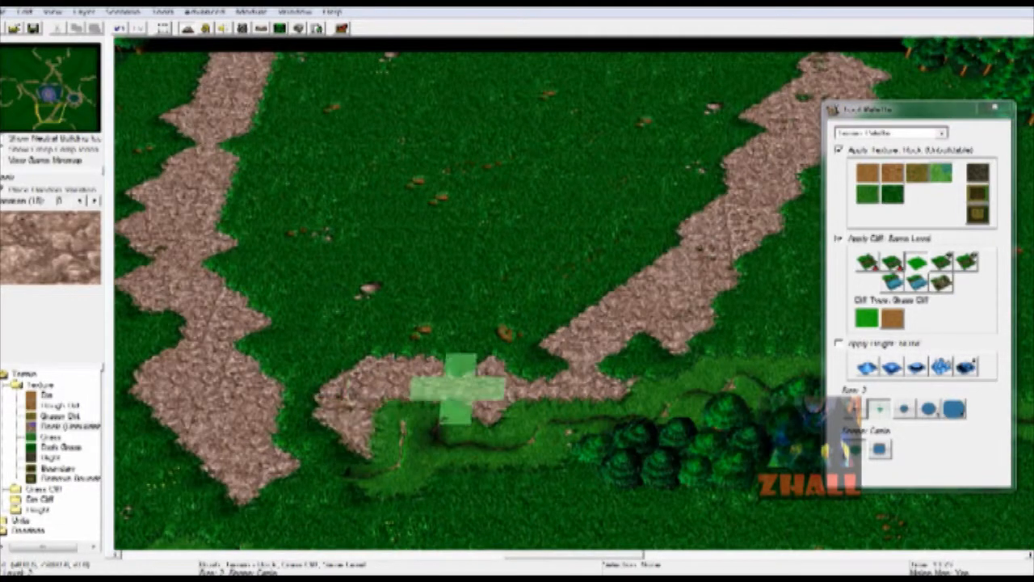
Paint small Grassy Dirt patches with a size 1 brush on the open grass in the map's northwestern corner.
{"action": "left_click_drag", "start_coordinate": [50, 114], "coordinate": [36, 67]}
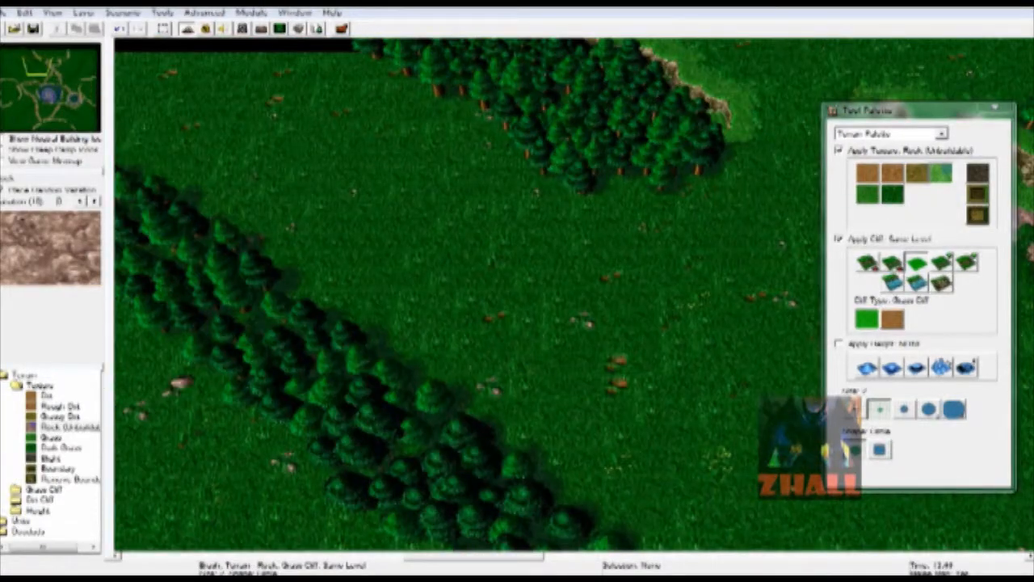
{"action": "left_click", "coordinate": [917, 173]}
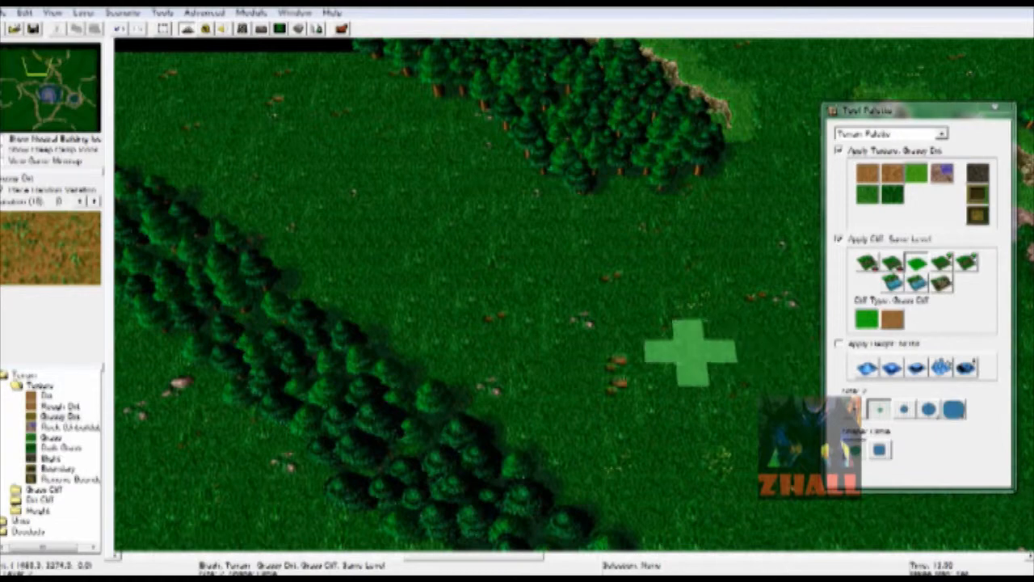
{"action": "left_click", "coordinate": [855, 409]}
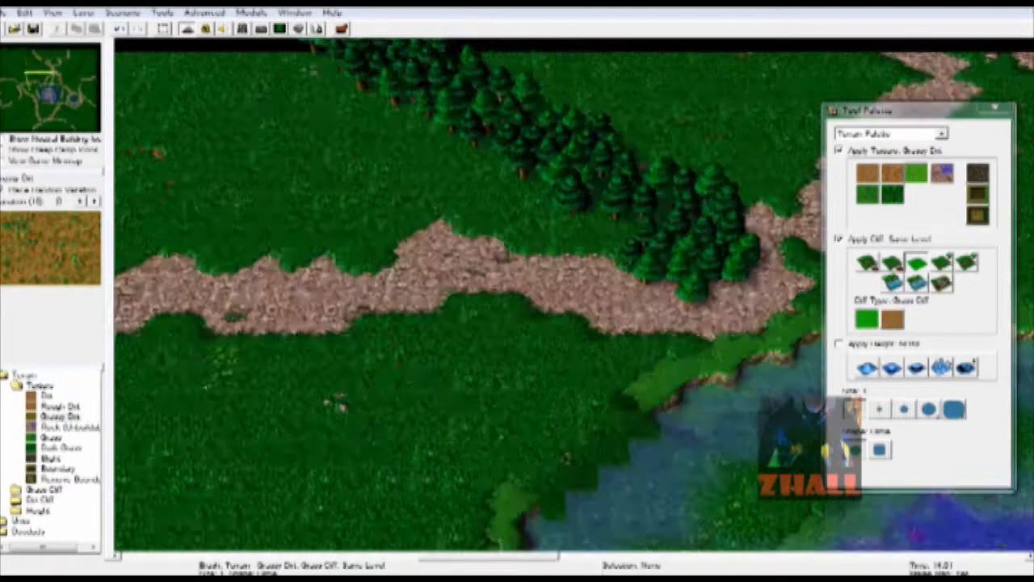
{"action": "left_click_drag", "start_coordinate": [39, 80], "coordinate": [11, 60]}
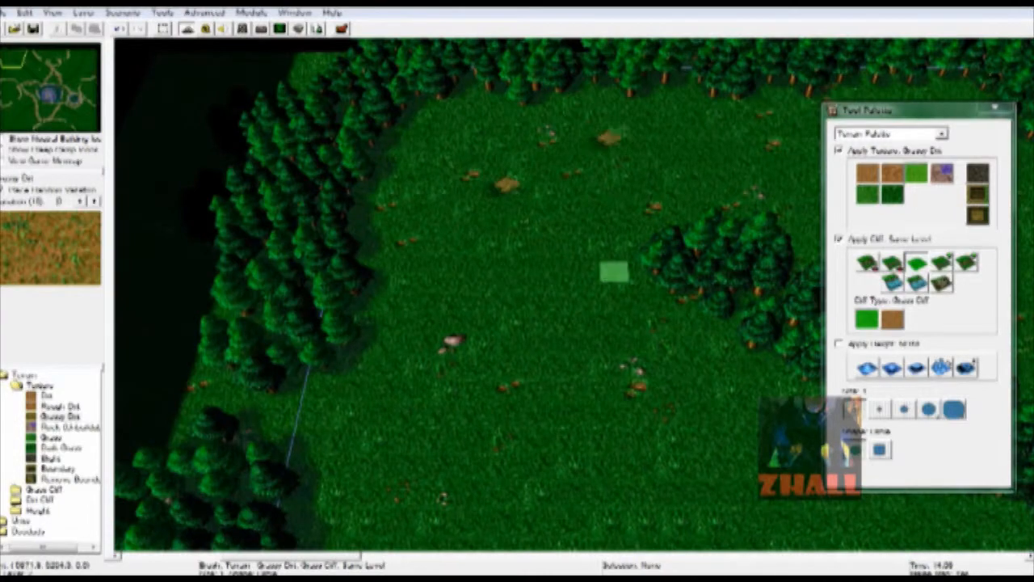
{"action": "left_click", "coordinate": [614, 271]}
{"action": "right_click_drag", "start_coordinate": [614, 272], "coordinate": [552, 225]}
{"action": "left_click", "coordinate": [511, 416]}
{"action": "mouse_move", "coordinate": [664, 459]}
{"action": "right_mouse_down"}
{"action": "mouse_move", "coordinate": [708, 467]}
{"action": "mouse_move", "coordinate": [649, 447]}
{"action": "right_mouse_up"}
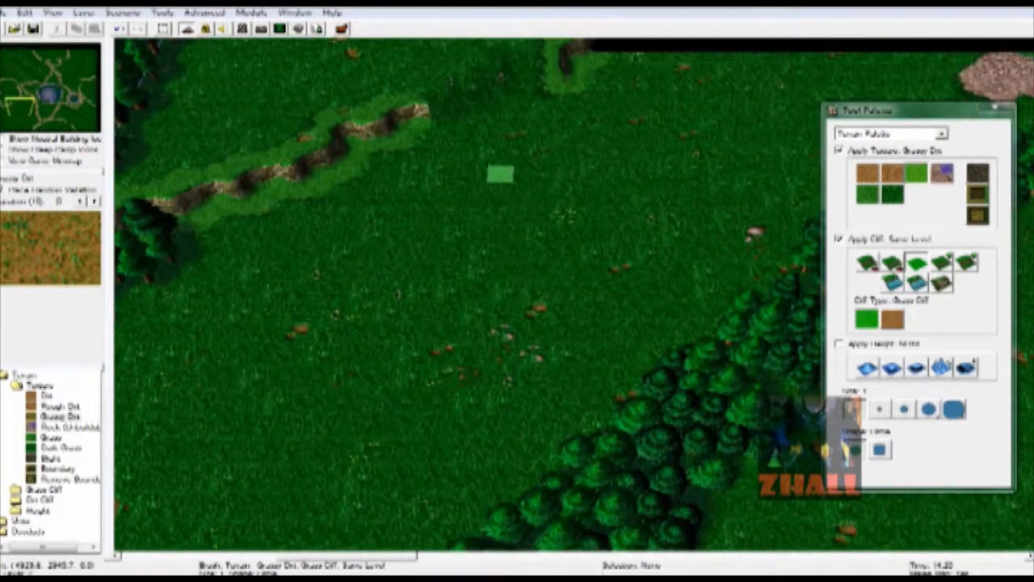
Scatter small Grassy Dirt patches across the open grass in the map's northeastern part.
{"action": "right_click_drag", "start_coordinate": [499, 173], "coordinate": [799, 96]}
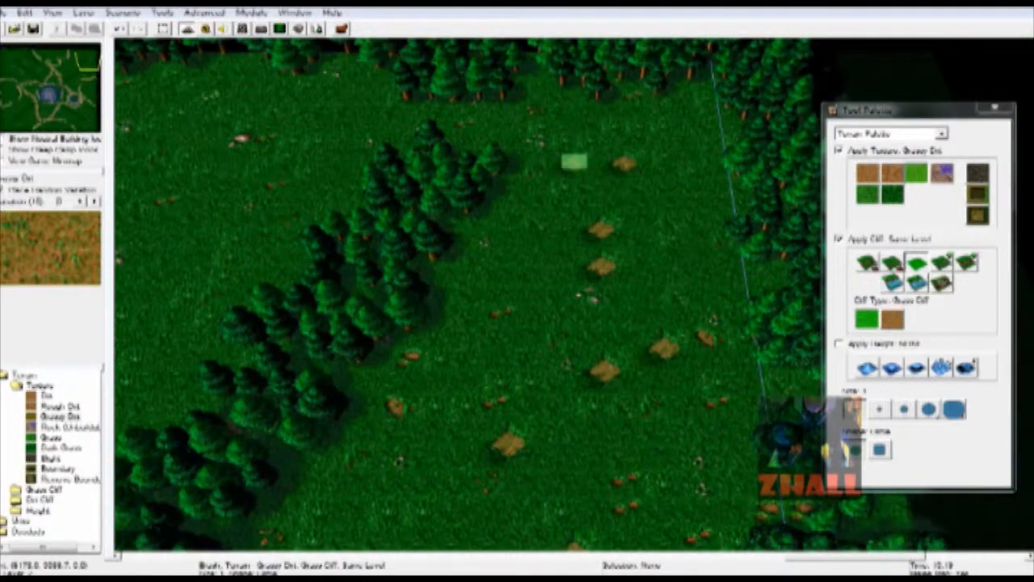
{"action": "scroll", "coordinate": [456, 152], "scroll_direction": "up", "scroll_amount": 10}
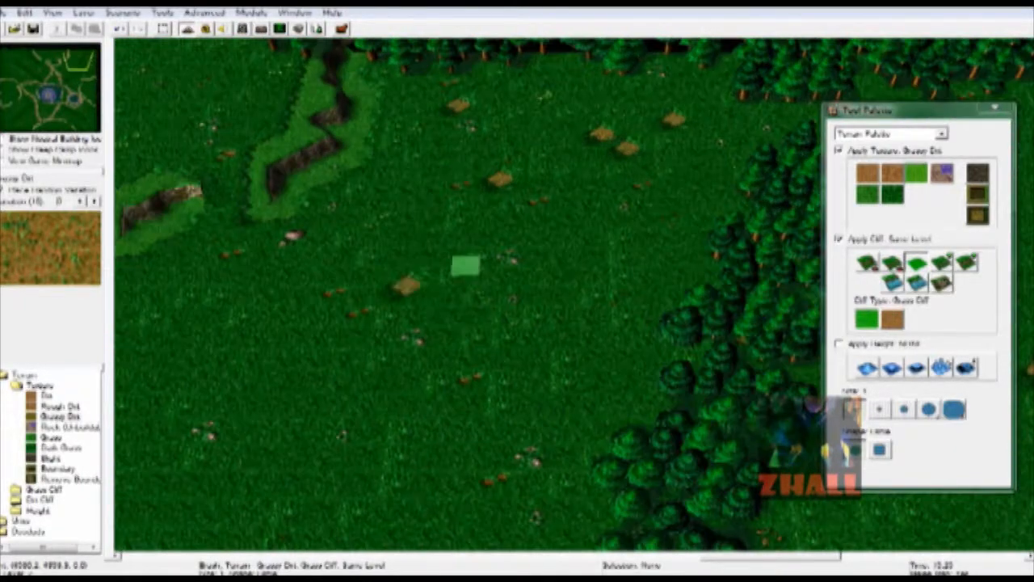
{"action": "key", "text": "Left"}
{"action": "key", "text": "Down"}
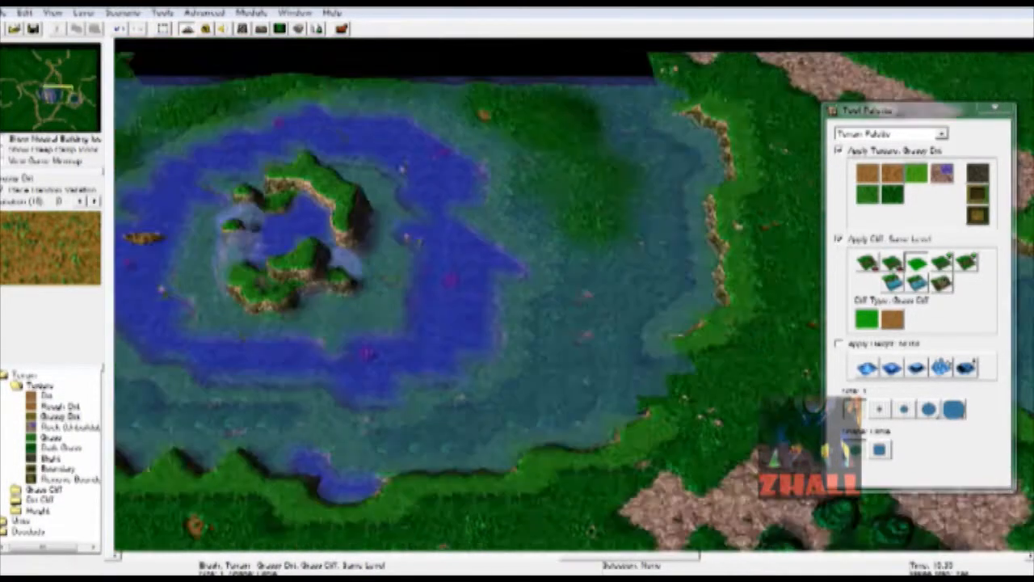
Toggle off the Enforce Water Height Limits option for the map.
{"action": "key", "text": "Left"}
{"action": "key", "text": "Up"}
{"action": "key", "text": "Down"}
{"action": "key", "text": "Up"}
{"action": "key", "text": "Left"}
{"action": "left_click", "coordinate": [205, 13]}
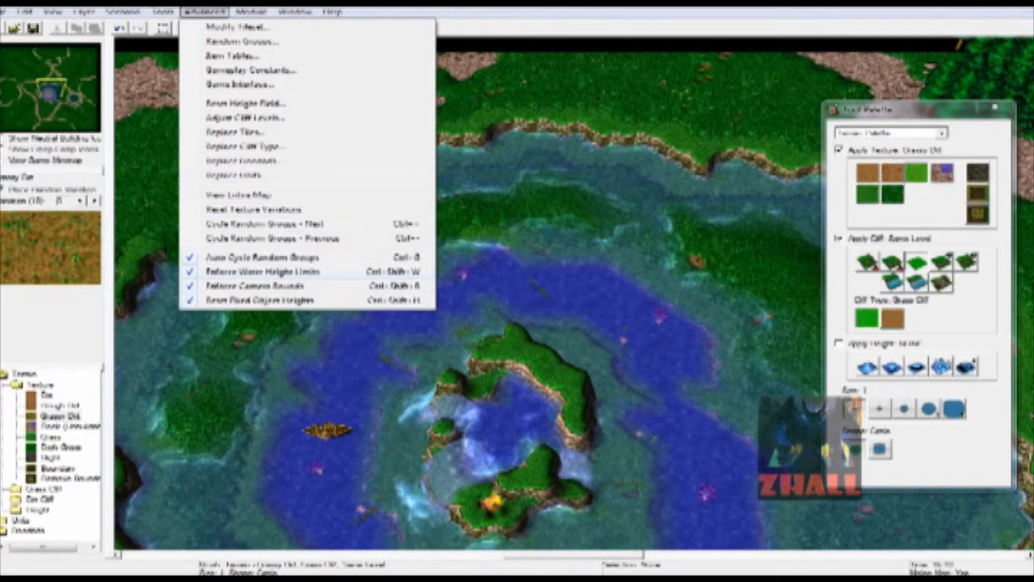
{"action": "left_click", "coordinate": [263, 272]}
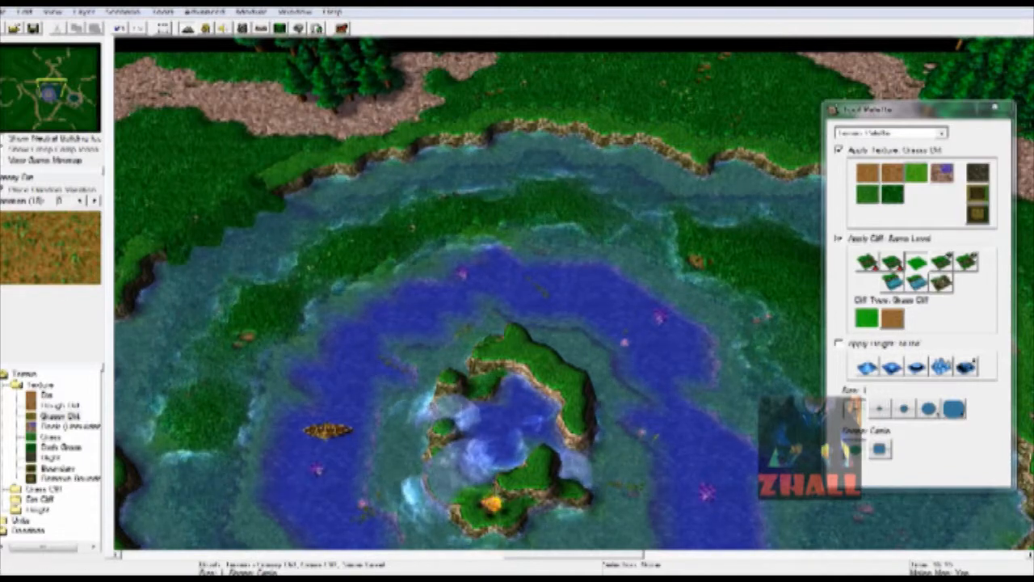
{"action": "left_click", "coordinate": [251, 12]}
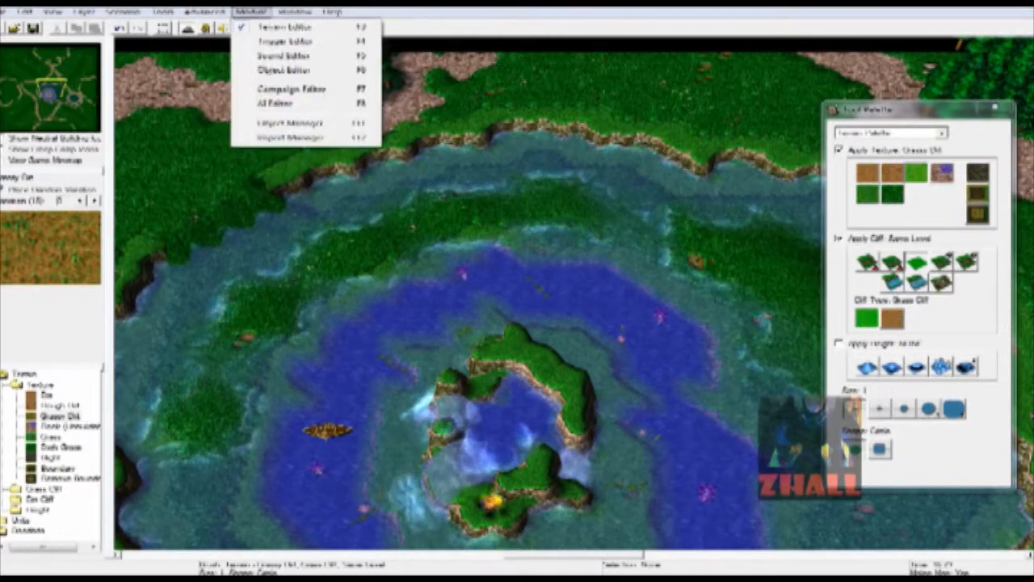
{"action": "key", "text": "Escape"}
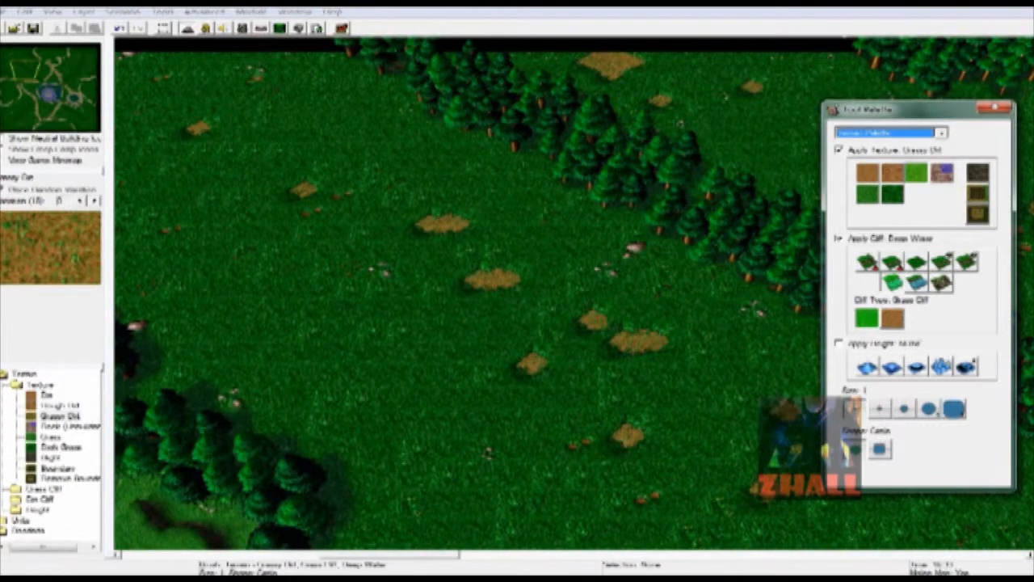
Raise a two-level grass cliff mound with Increase One on the dirt-patched clearing between the northwestern tree walls.
{"action": "left_click", "coordinate": [389, 300]}
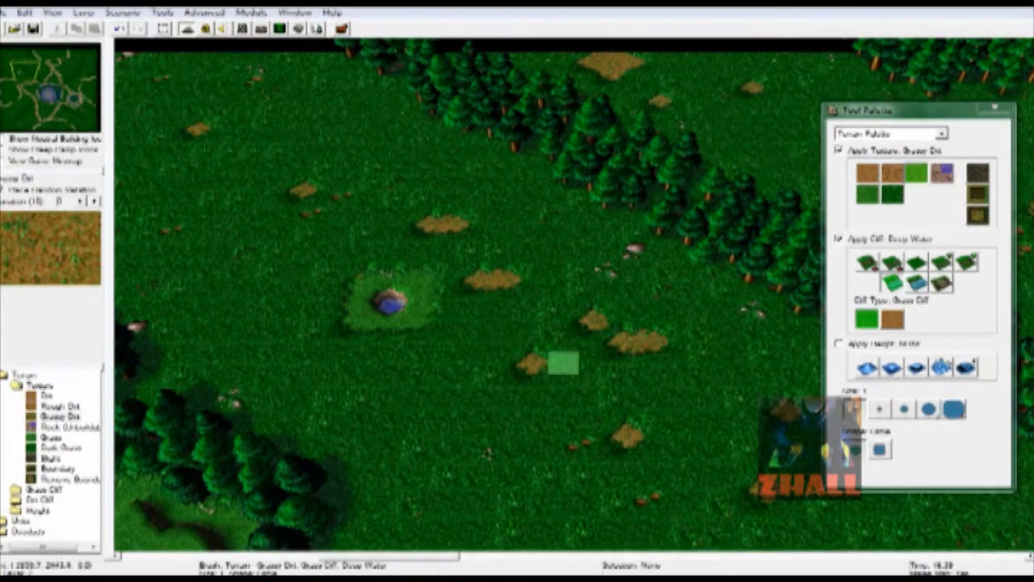
{"action": "key", "text": "ctrl+z"}
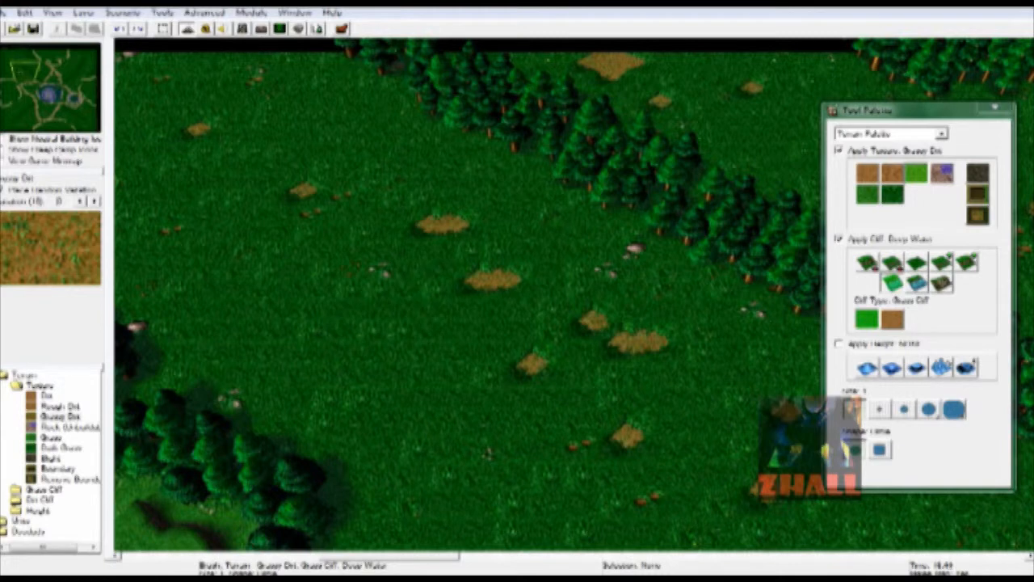
{"action": "left_click", "coordinate": [942, 262]}
{"action": "left_click", "coordinate": [392, 284]}
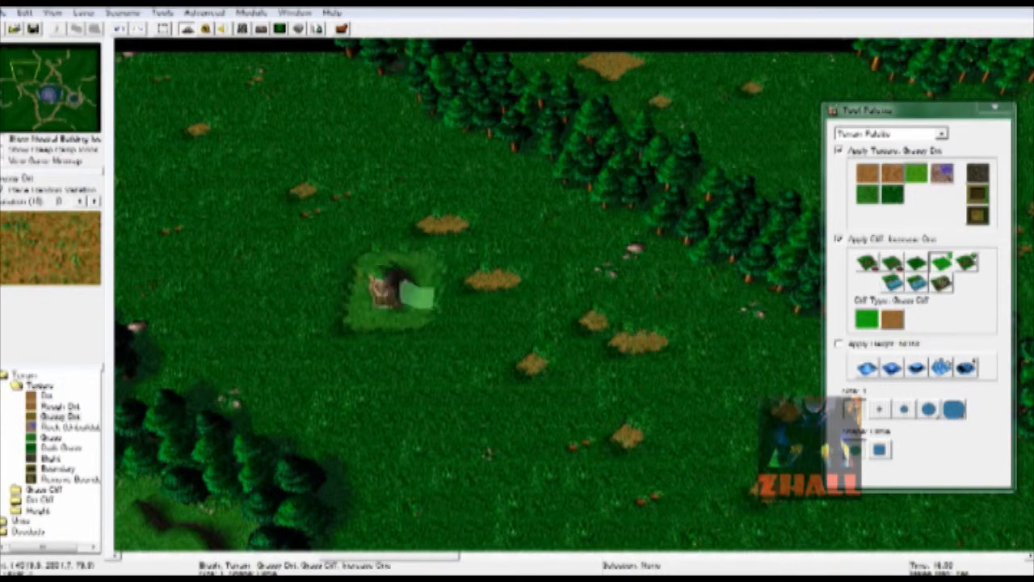
{"action": "left_click", "coordinate": [392, 287]}
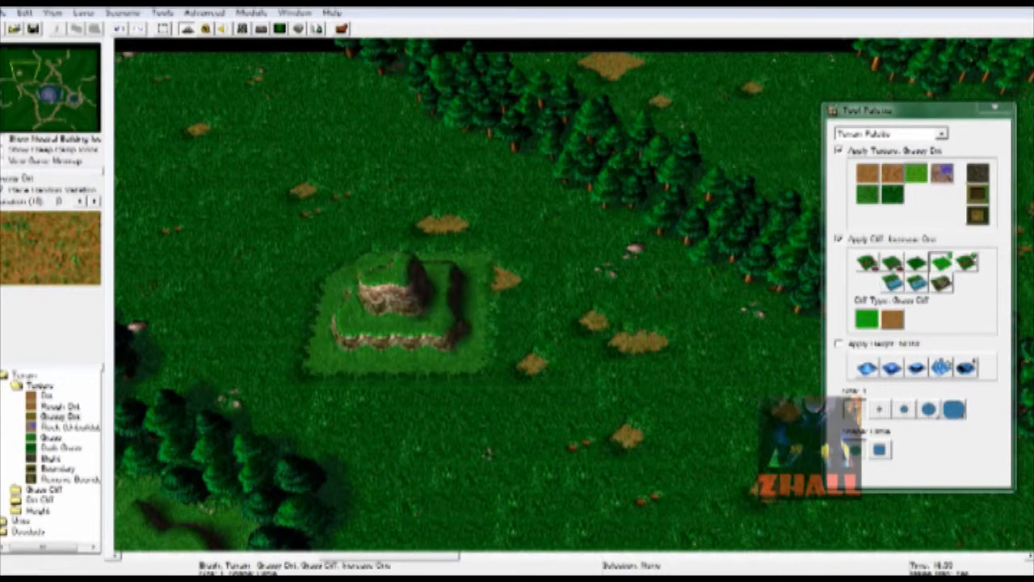
Replace the mound's raised upper level with Deep Water to form a small elevated pool.
{"action": "left_click", "coordinate": [892, 281]}
{"action": "left_click", "coordinate": [404, 300]}
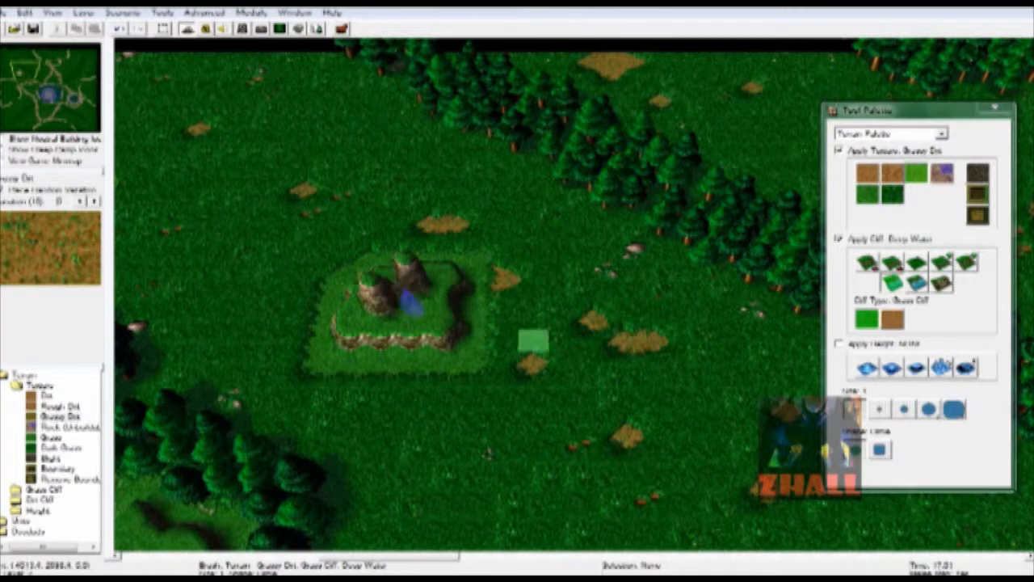
{"action": "left_click", "coordinate": [398, 295]}
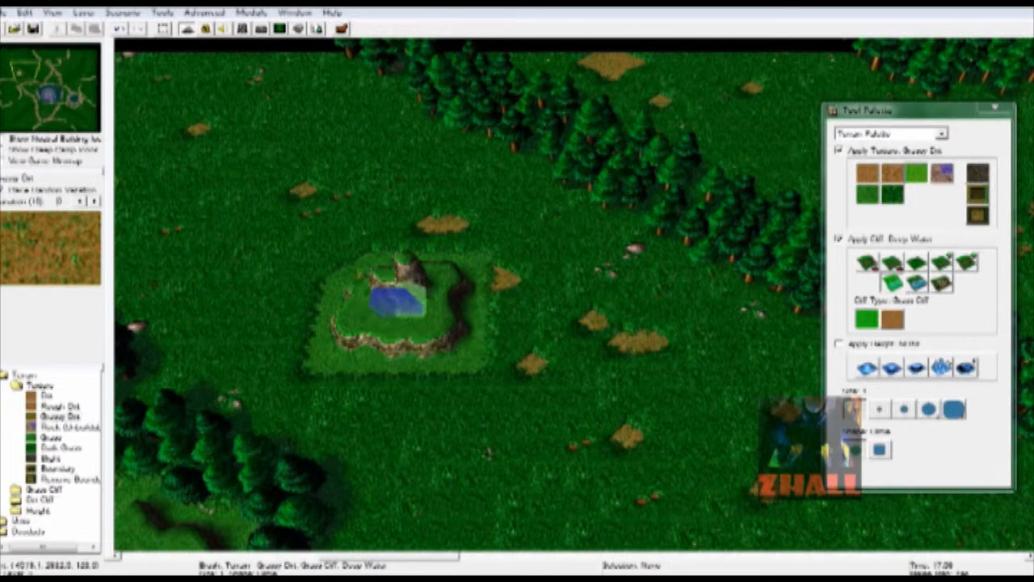
{"action": "left_click", "coordinate": [382, 279]}
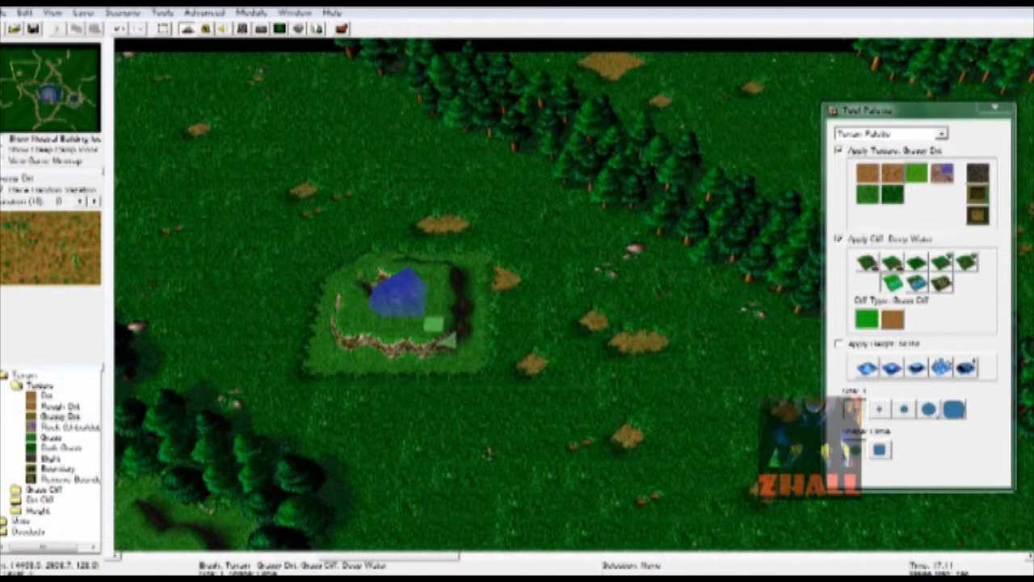
Place Waterfall doodads from the Water category around the elevated pool and over the mound's edges.
{"action": "scroll", "coordinate": [433, 323], "scroll_direction": "up", "scroll_amount": 5}
{"action": "scroll", "coordinate": [530, 306], "scroll_direction": "up", "scroll_amount": 5}
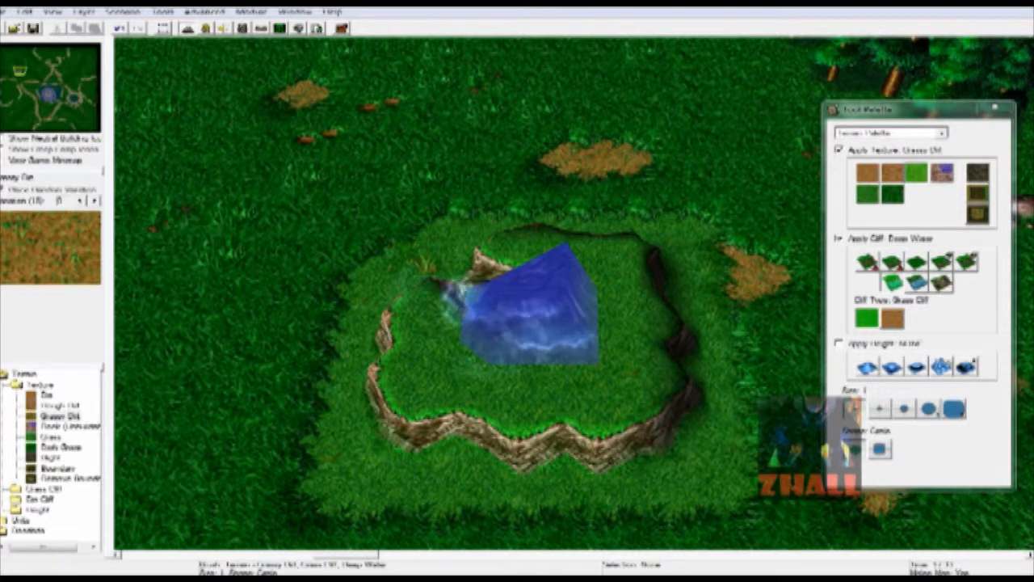
{"action": "left_click", "coordinate": [890, 132]}
{"action": "left_click", "coordinate": [889, 148]}
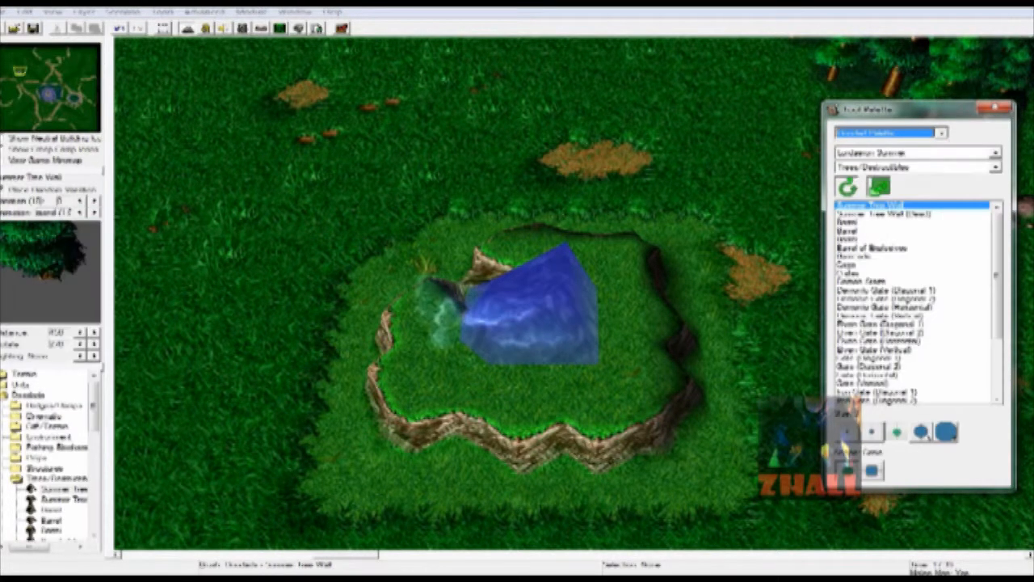
{"action": "left_click", "coordinate": [917, 166]}
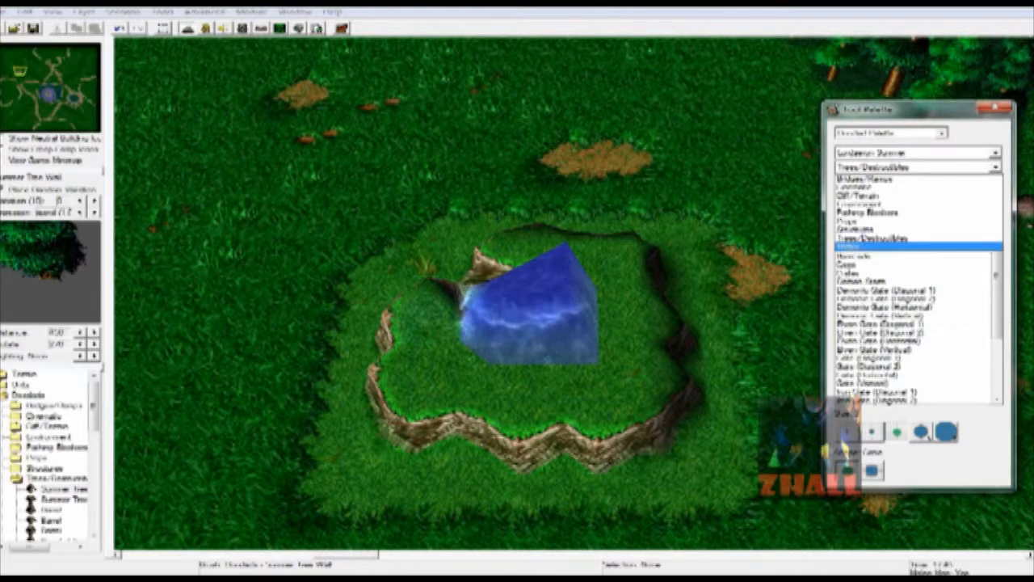
{"action": "left_click", "coordinate": [889, 245]}
{"action": "left_click", "coordinate": [849, 332]}
{"action": "left_click", "coordinate": [855, 324]}
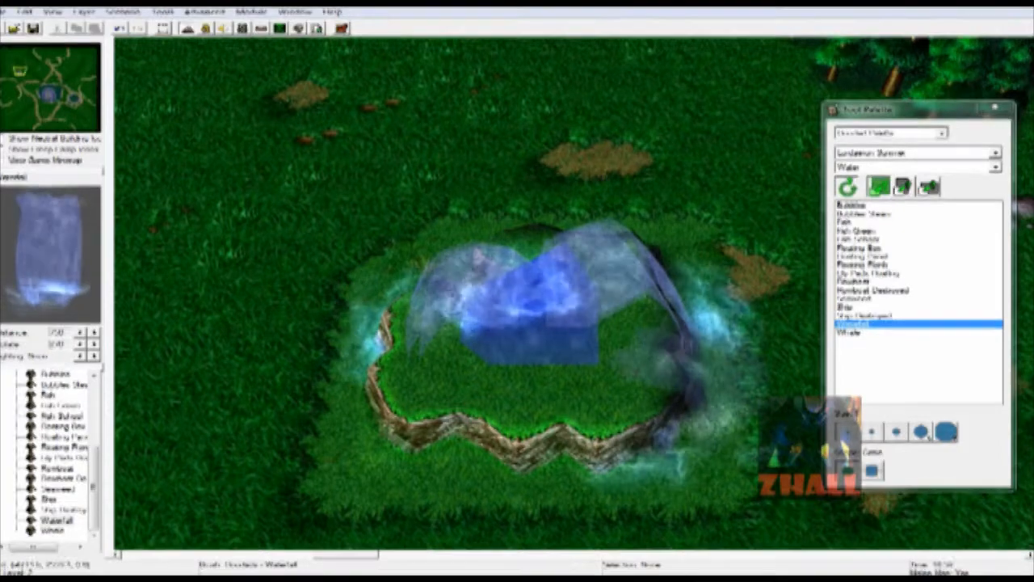
Switch the doodad category to Environment and preview the River Rushes and Shrub doodads.
{"action": "scroll", "coordinate": [534, 323], "scroll_direction": "down", "scroll_amount": 5}
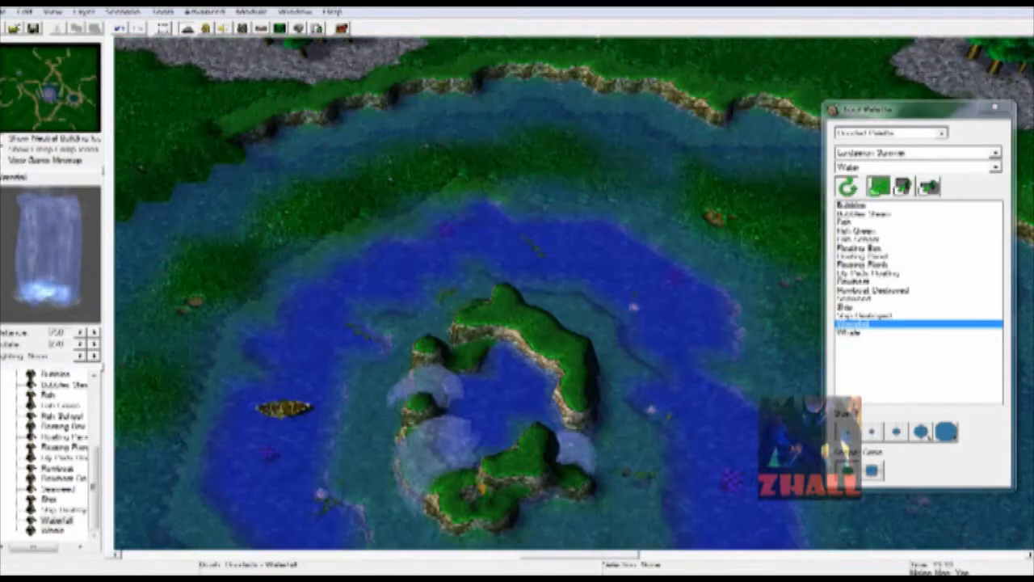
{"action": "right_click_drag", "start_coordinate": [566, 363], "coordinate": [396, 262]}
{"action": "right_click_drag", "start_coordinate": [695, 420], "coordinate": [124, 140]}
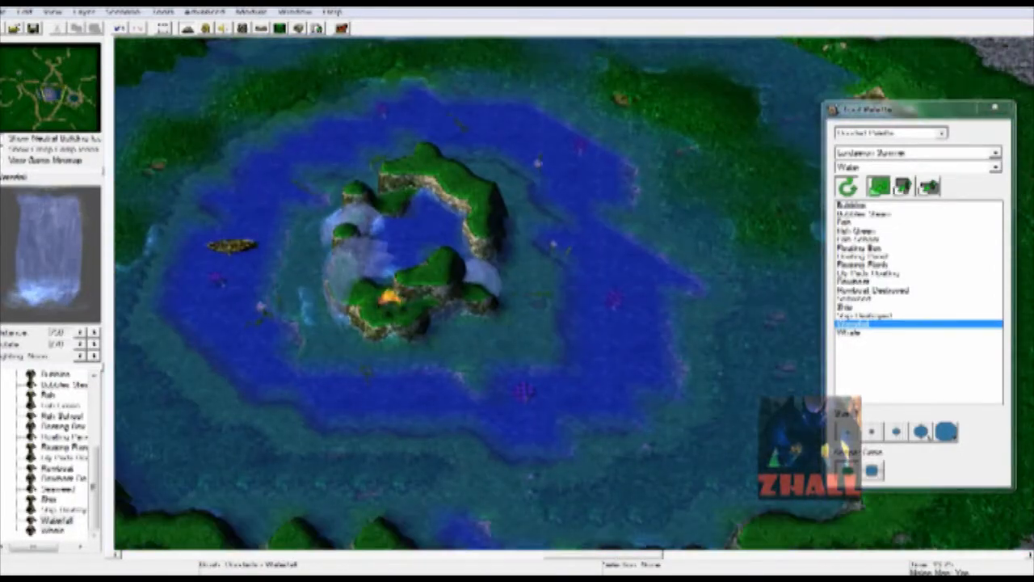
{"action": "left_click", "coordinate": [996, 153]}
{"action": "left_click", "coordinate": [996, 153]}
{"action": "left_click", "coordinate": [995, 167]}
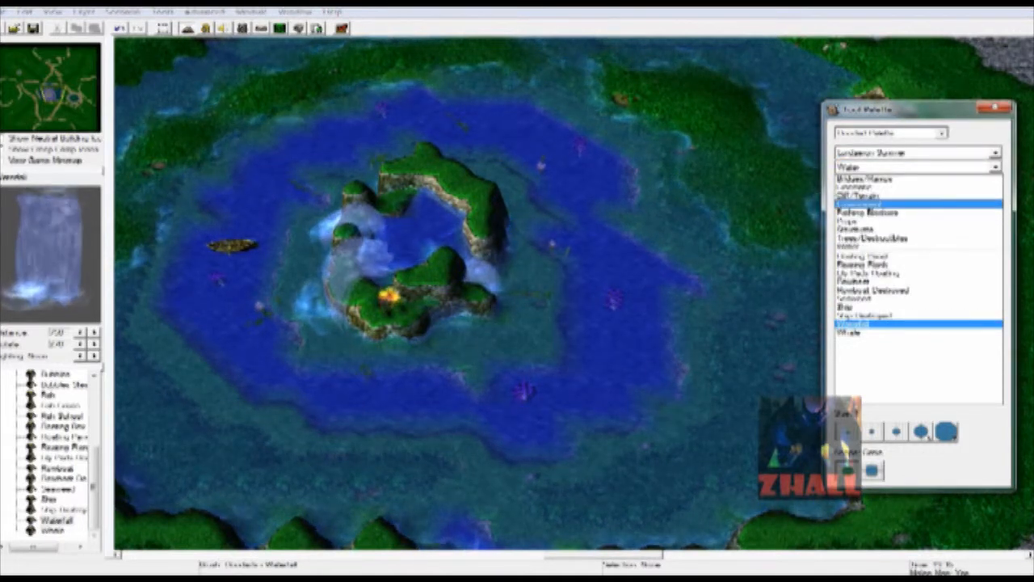
{"action": "left_click", "coordinate": [861, 205]}
{"action": "left_click", "coordinate": [862, 248]}
{"action": "left_click", "coordinate": [861, 265]}
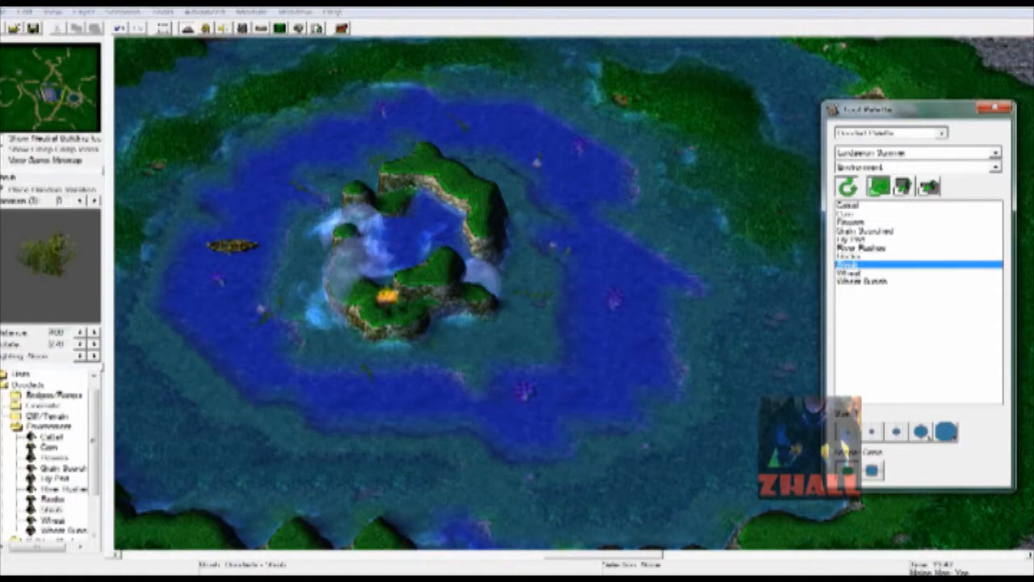
Place Wheat doodads on the grass inside the bend of the rock path west of the lake.
{"action": "left_click", "coordinate": [850, 274]}
{"action": "left_click_drag", "start_coordinate": [50, 94], "coordinate": [31, 79]}
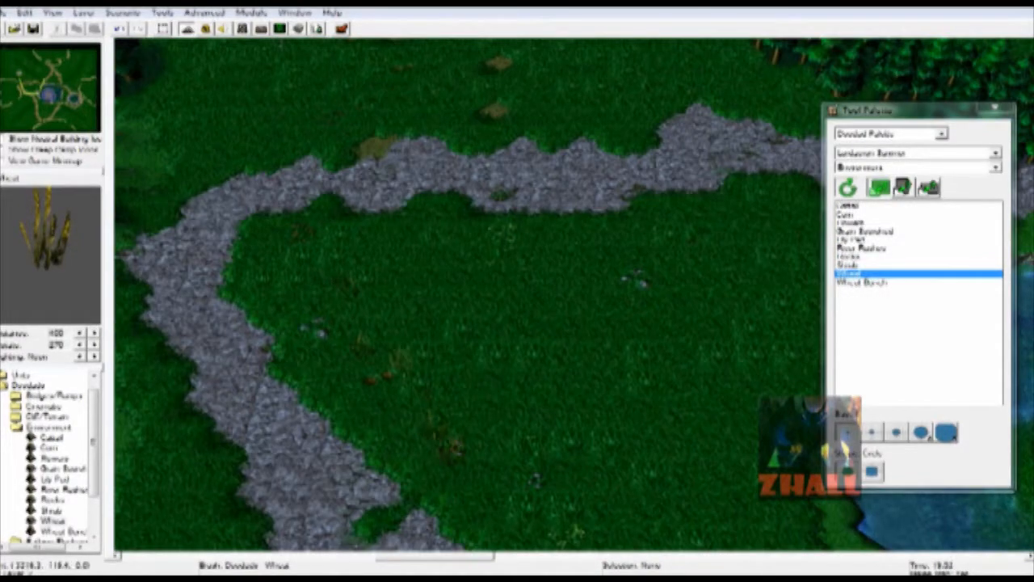
{"action": "left_click", "coordinate": [343, 244]}
{"action": "left_click", "coordinate": [371, 283]}
{"action": "left_click", "coordinate": [396, 368]}
{"action": "left_click", "coordinate": [484, 424]}
{"action": "left_click", "coordinate": [427, 328]}
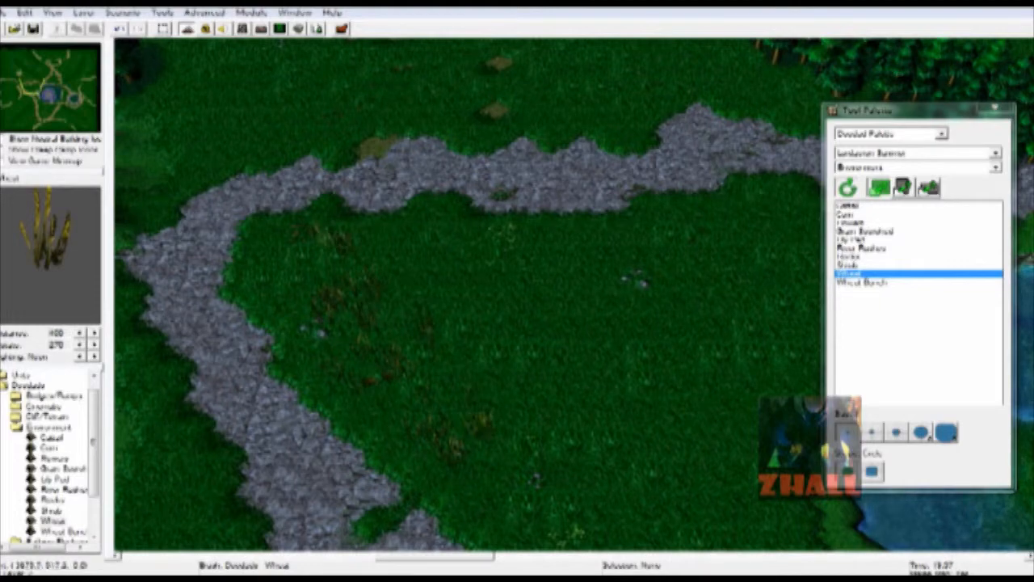
Place Wheat Bunch doodads on the grass along the northwestern side of the rock path south of the lake.
{"action": "scroll", "coordinate": [509, 342], "scroll_direction": "down", "scroll_amount": 2}
{"action": "right_click_drag", "start_coordinate": [510, 342], "coordinate": [459, 235]}
{"action": "left_click", "coordinate": [863, 283]}
{"action": "left_click_drag", "start_coordinate": [50, 97], "coordinate": [56, 111]}
{"action": "left_click", "coordinate": [502, 145]}
{"action": "left_click", "coordinate": [451, 217]}
{"action": "left_click", "coordinate": [414, 231]}
{"action": "left_click", "coordinate": [488, 176]}
{"action": "left_click", "coordinate": [471, 107]}
{"action": "left_click", "coordinate": [377, 273]}
{"action": "left_click", "coordinate": [374, 309]}
{"action": "left_click", "coordinate": [511, 244]}
{"action": "left_click", "coordinate": [524, 233]}
{"action": "right_click_drag", "start_coordinate": [816, 270], "coordinate": [748, 319]}
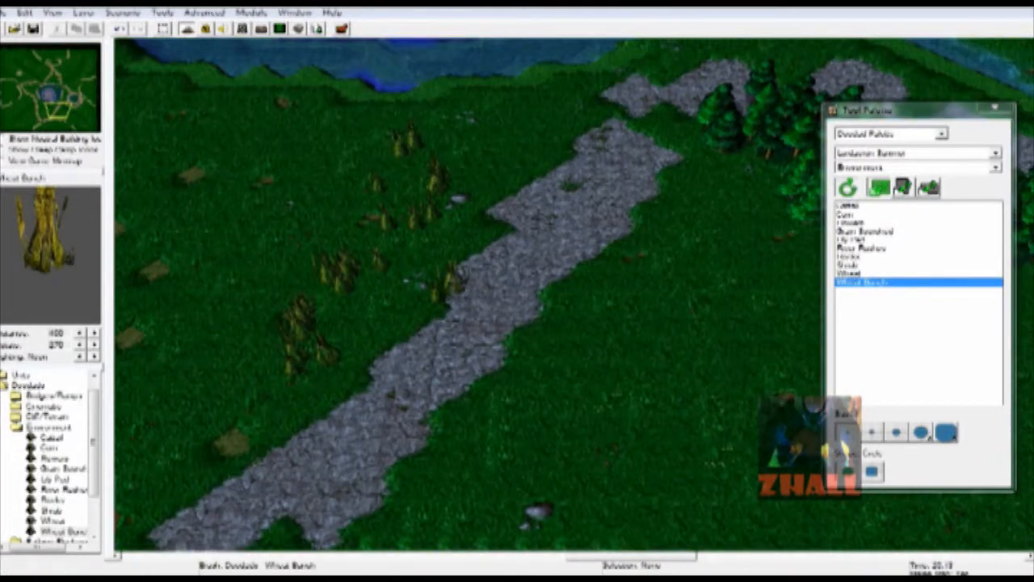
Place Rocks doodads around the pond east of the lake and choose the Lily Pad doodad.
{"action": "left_click", "coordinate": [849, 265]}
{"action": "left_click", "coordinate": [851, 240]}
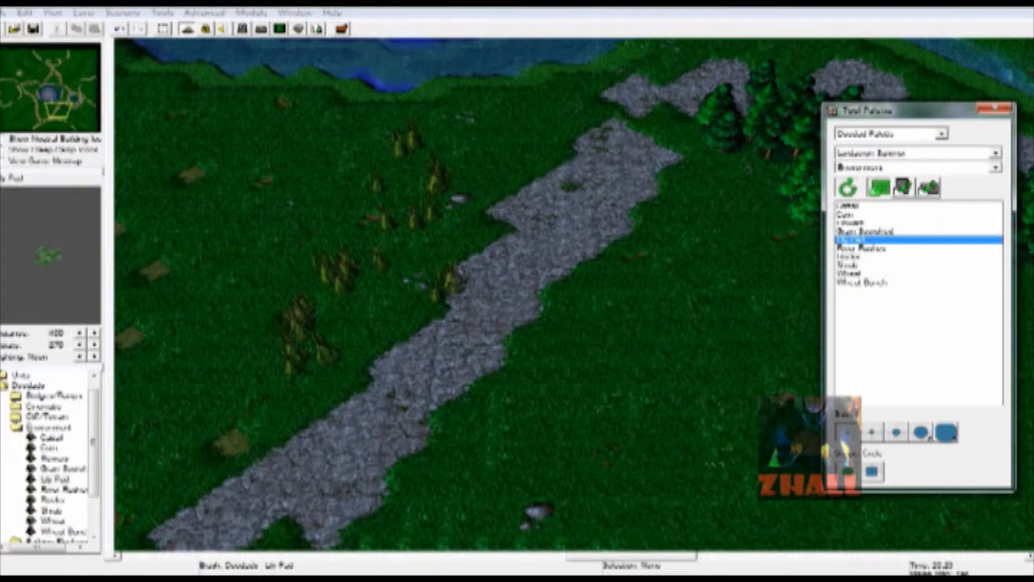
{"action": "left_click", "coordinate": [849, 256]}
{"action": "left_click_drag", "start_coordinate": [75, 84], "coordinate": [77, 94]}
{"action": "mouse_move", "coordinate": [465, 171]}
{"action": "left_mouse_down"}
{"action": "mouse_move", "coordinate": [449, 171]}
{"action": "mouse_move", "coordinate": [395, 302]}
{"action": "mouse_move", "coordinate": [573, 353]}
{"action": "mouse_move", "coordinate": [692, 243]}
{"action": "mouse_move", "coordinate": [558, 155]}
{"action": "mouse_move", "coordinate": [458, 152]}
{"action": "left_mouse_up"}
{"action": "left_click", "coordinate": [349, 188]}
{"action": "right_click_drag", "start_coordinate": [628, 183], "coordinate": [693, 346]}
{"action": "left_click", "coordinate": [852, 239]}
{"action": "right_click_drag", "start_coordinate": [534, 210], "coordinate": [677, 266]}
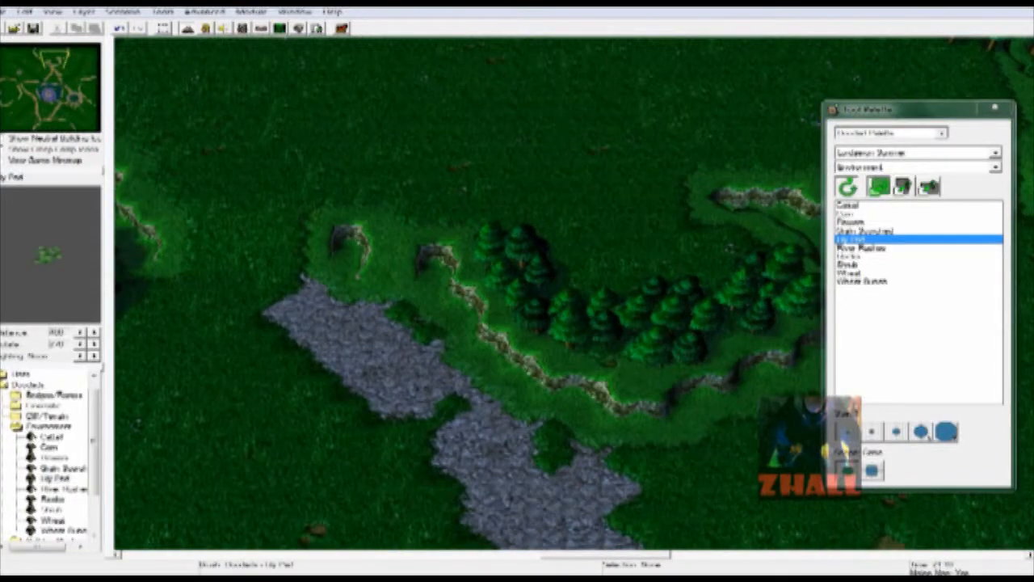
Switch to the Unit Palette and place a Human Town Hall for Player 1 (Red) on the open grass below the northern tree wall.
{"action": "left_click", "coordinate": [942, 134]}
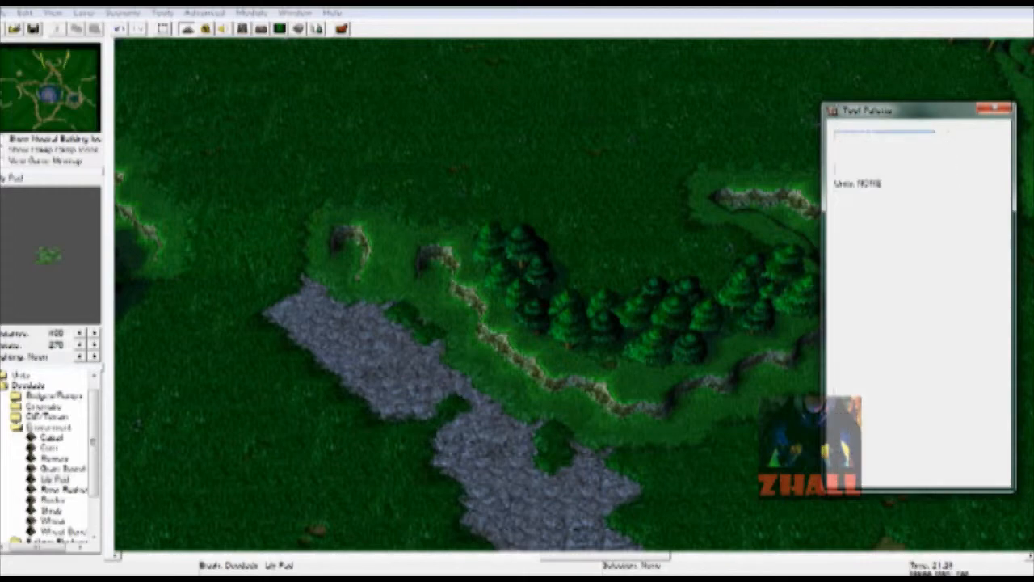
{"action": "left_click", "coordinate": [859, 161]}
{"action": "left_click", "coordinate": [847, 306]}
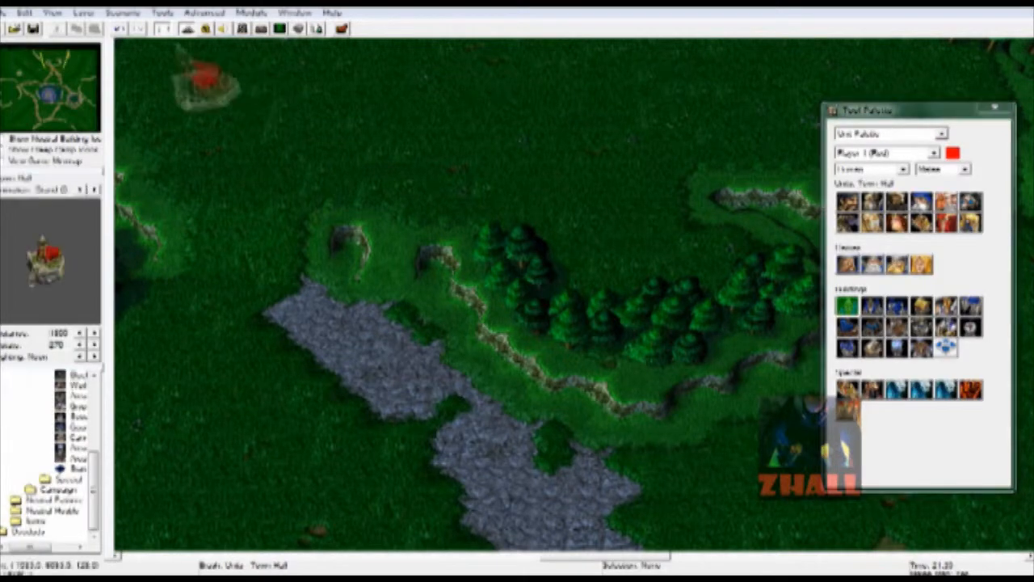
{"action": "key", "text": "Up"}
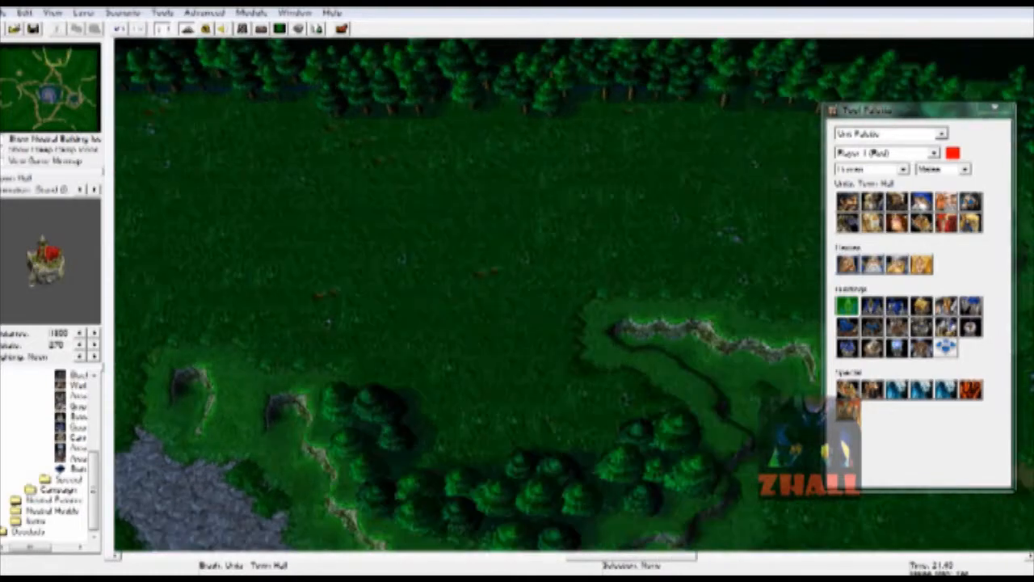
{"action": "left_click", "coordinate": [396, 208]}
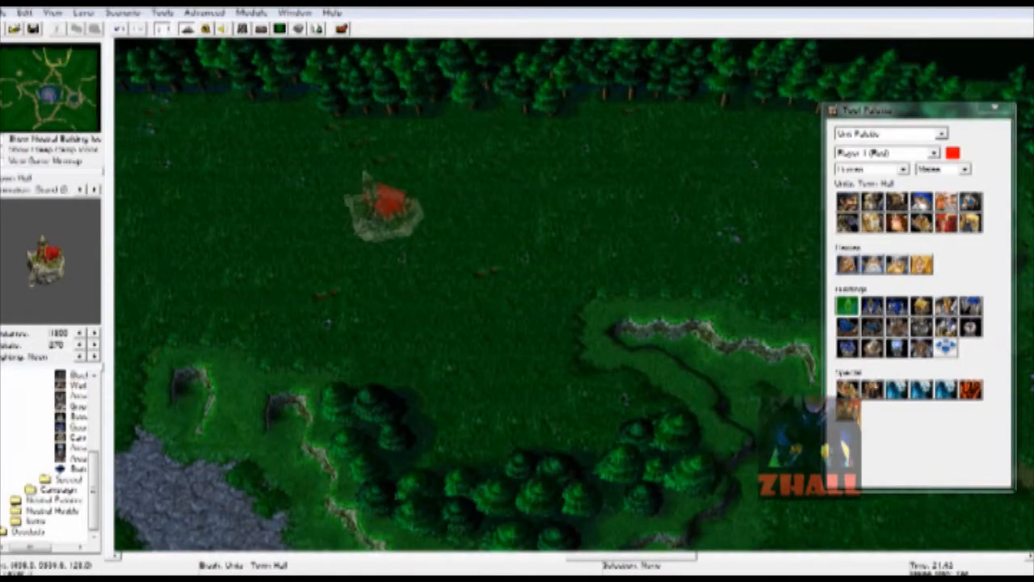
Place a Town Hall for Player 2 (Blue) on the open grass beside the eastern tree wall.
{"action": "left_click", "coordinate": [933, 153]}
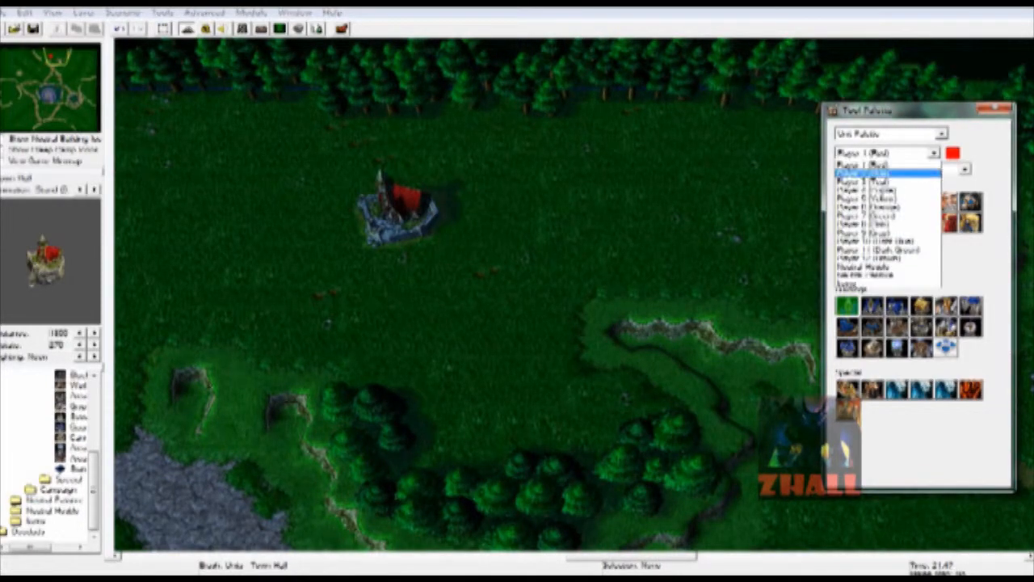
{"action": "left_click", "coordinate": [881, 173]}
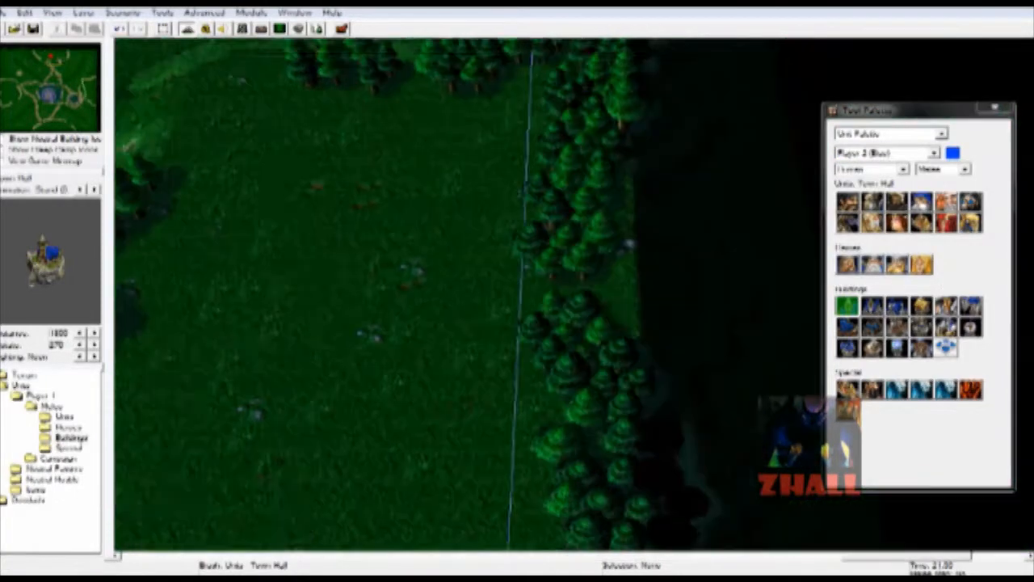
{"action": "left_click", "coordinate": [91, 87]}
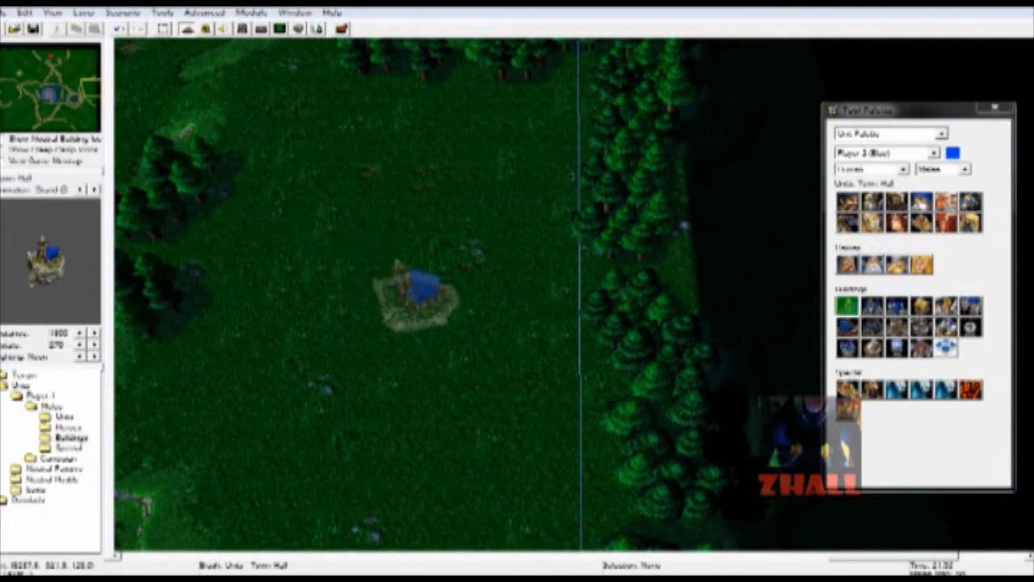
{"action": "left_click", "coordinate": [446, 299]}
Place a Town Hall for Player 3 (Teal) on the grass between the two tree rows at the map's southern edge.
{"action": "left_click", "coordinate": [933, 153]}
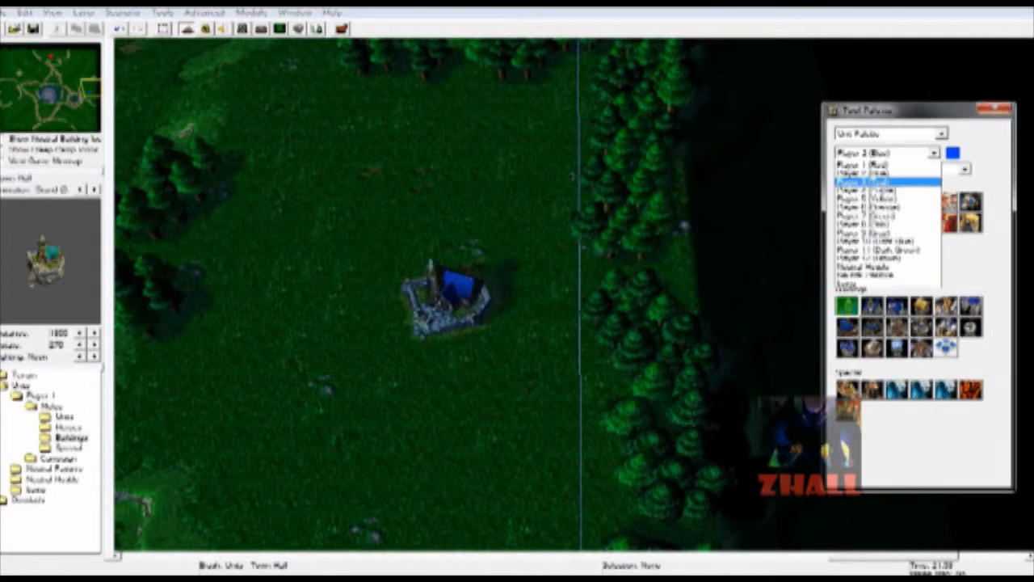
{"action": "left_click", "coordinate": [881, 182]}
{"action": "left_click", "coordinate": [64, 115]}
{"action": "left_click", "coordinate": [55, 121]}
{"action": "left_click", "coordinate": [434, 252]}
Place a single Town Hall for Player 4 (Purple) on the open grass beside the western tree wall.
{"action": "left_click", "coordinate": [934, 153]}
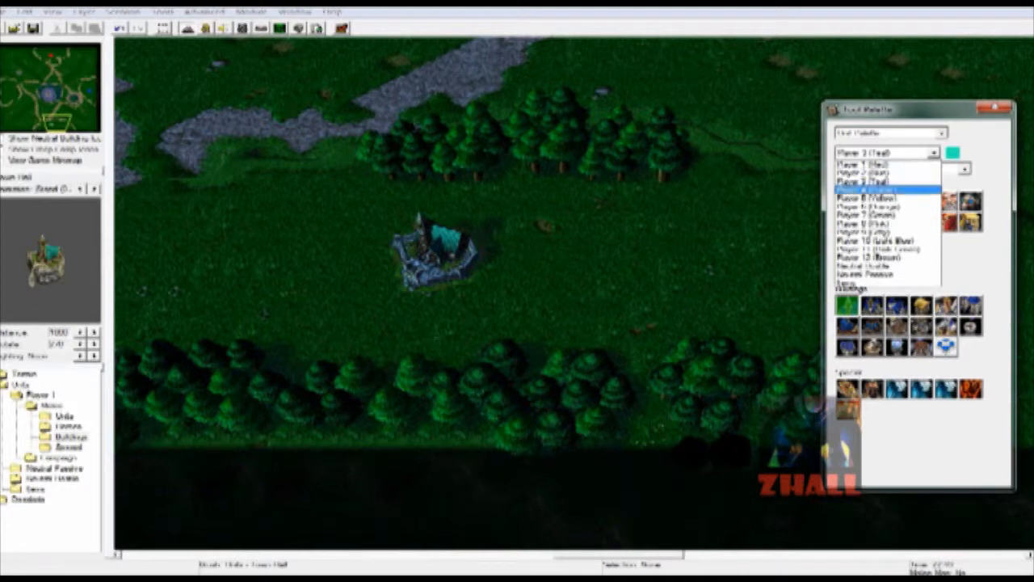
{"action": "left_click", "coordinate": [881, 192]}
{"action": "left_click", "coordinate": [16, 91]}
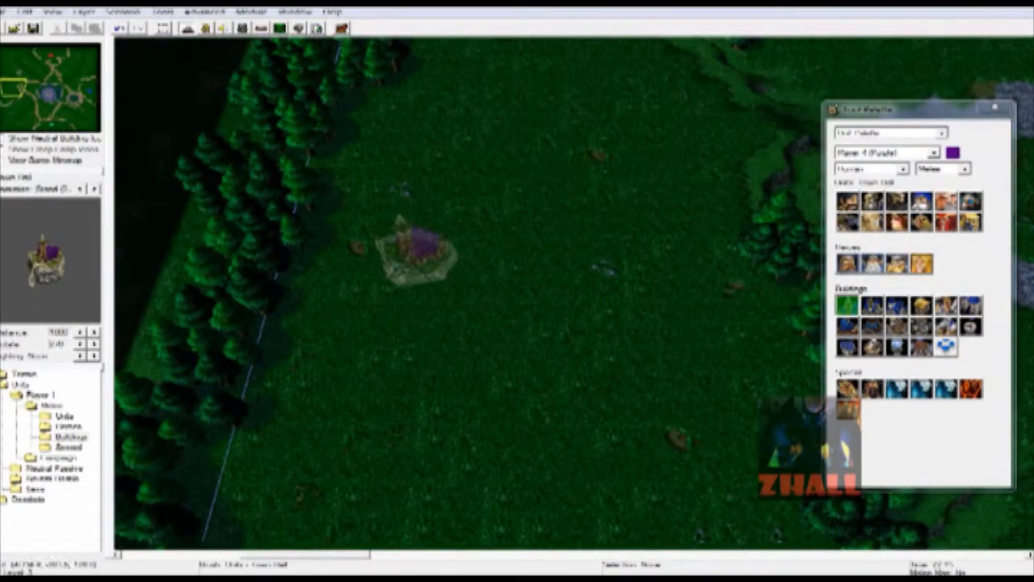
{"action": "left_click", "coordinate": [457, 276]}
{"action": "left_click", "coordinate": [585, 318]}
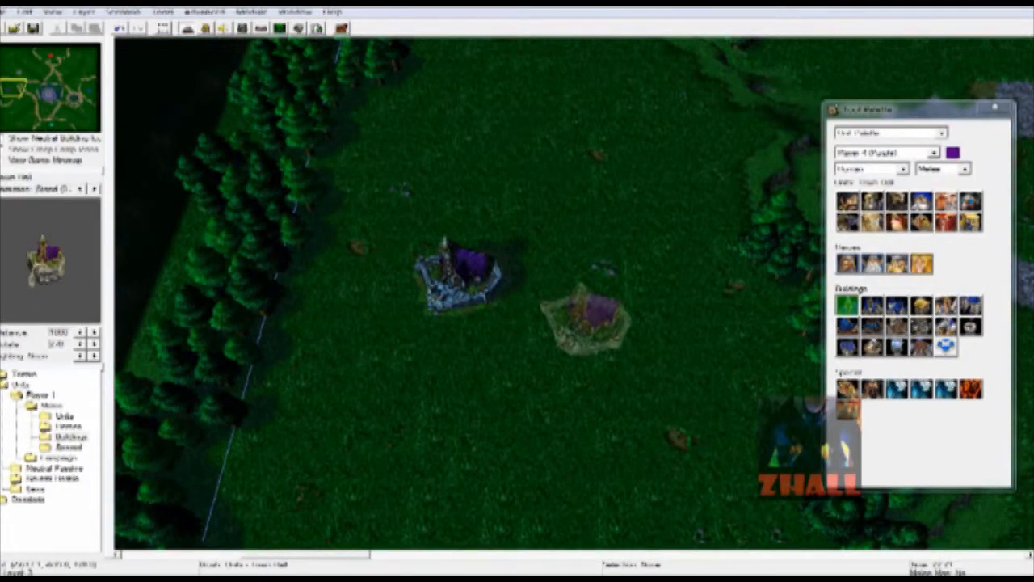
{"action": "key", "text": "ctrl+z"}
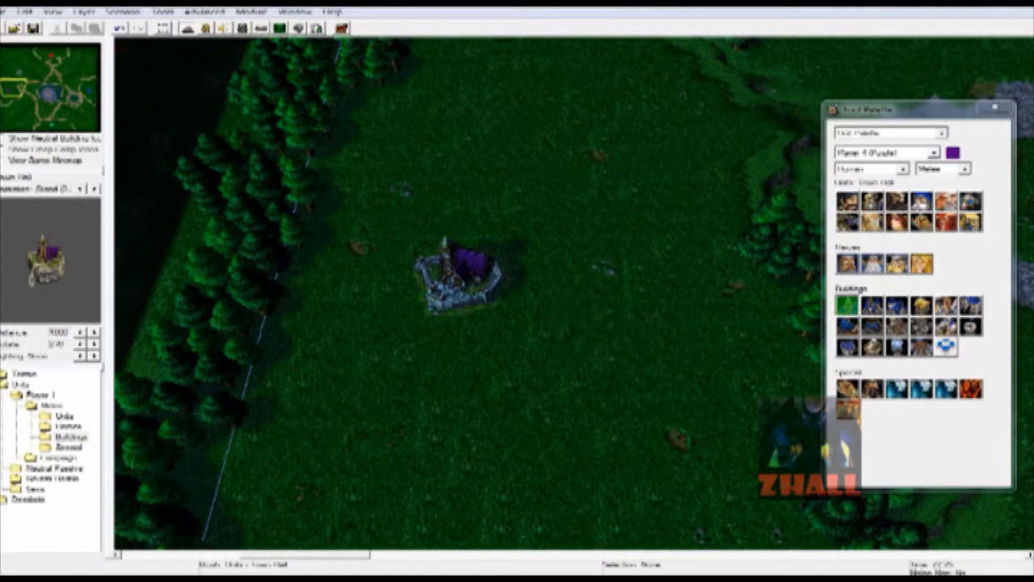